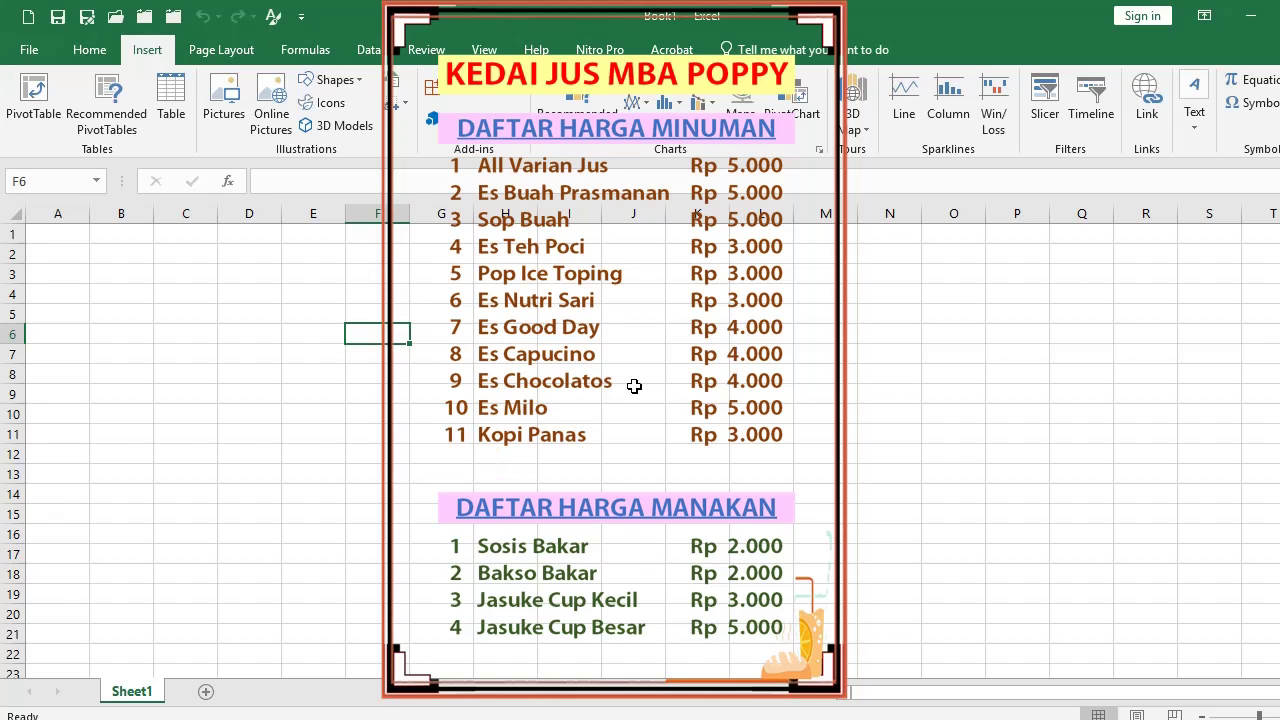
Step: Insert the handwritten price list photo from Downloads and position it near column G
{"action": "left_click", "coordinate": [221, 97]}
{"action": "left_click", "coordinate": [494, 175]}
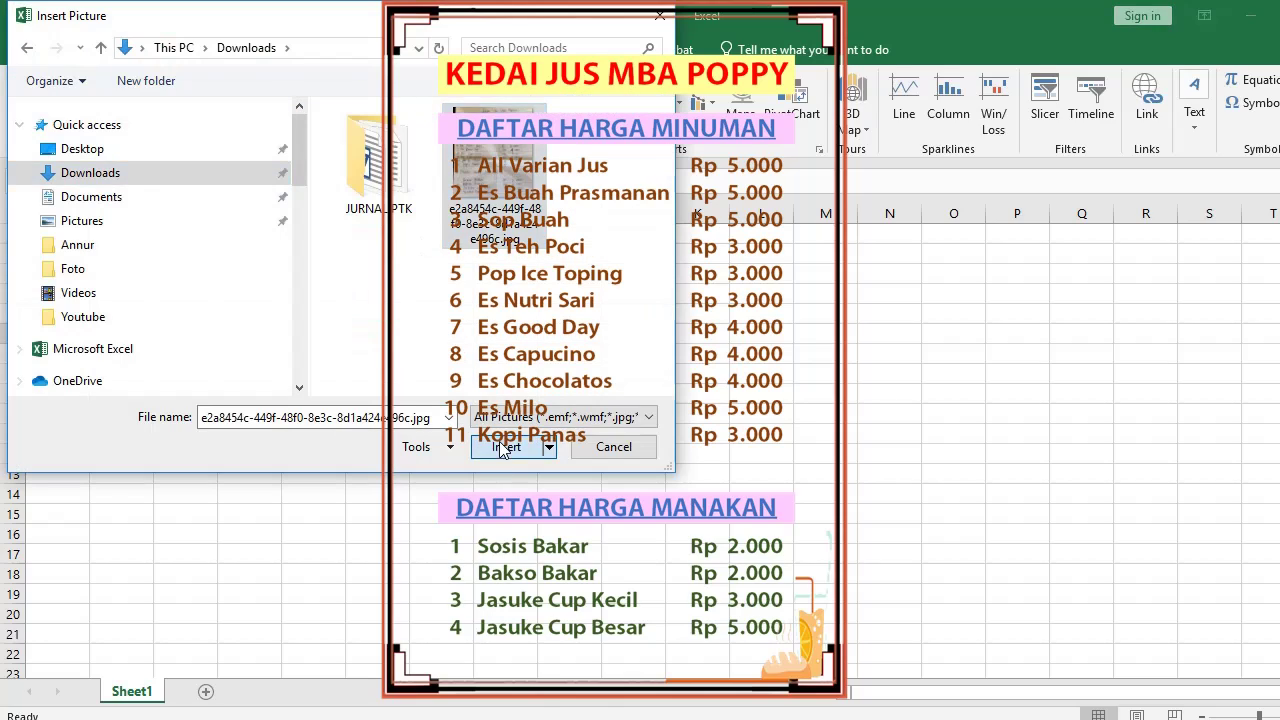
{"action": "left_click", "coordinate": [503, 449]}
{"action": "left_click_drag", "start_coordinate": [706, 429], "coordinate": [803, 387]}
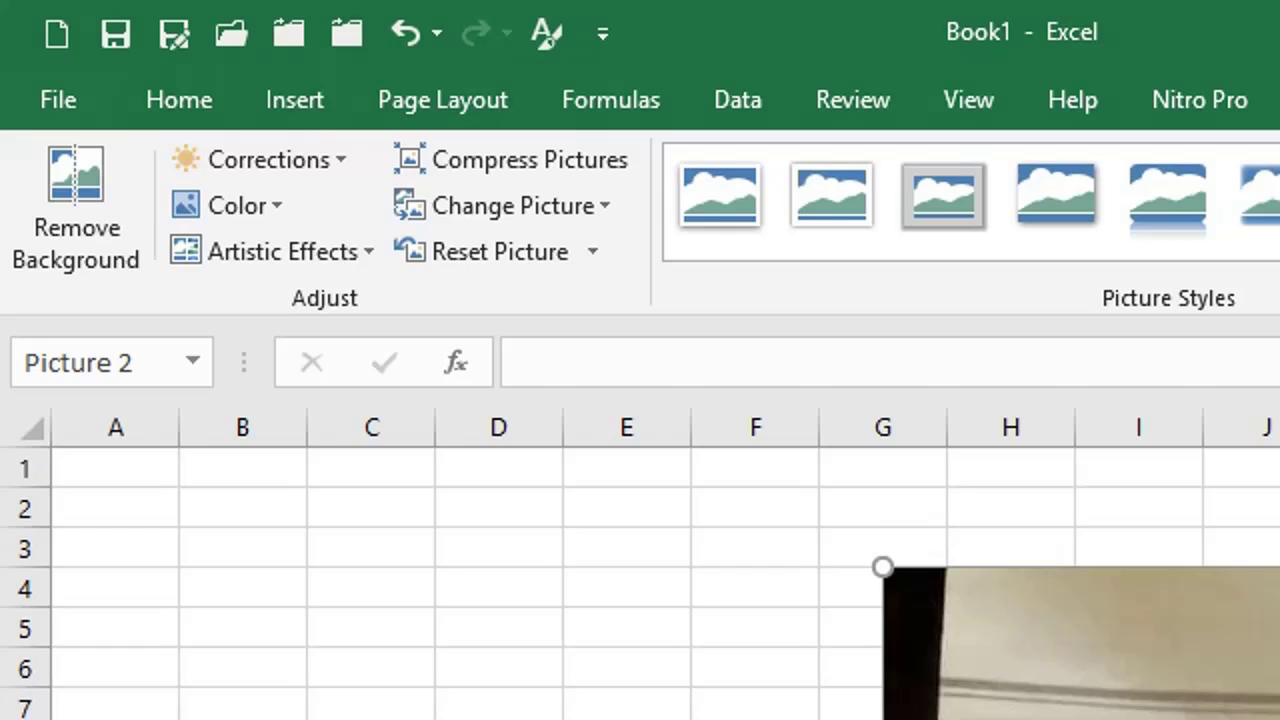
{"action": "left_click", "coordinate": [120, 478]}
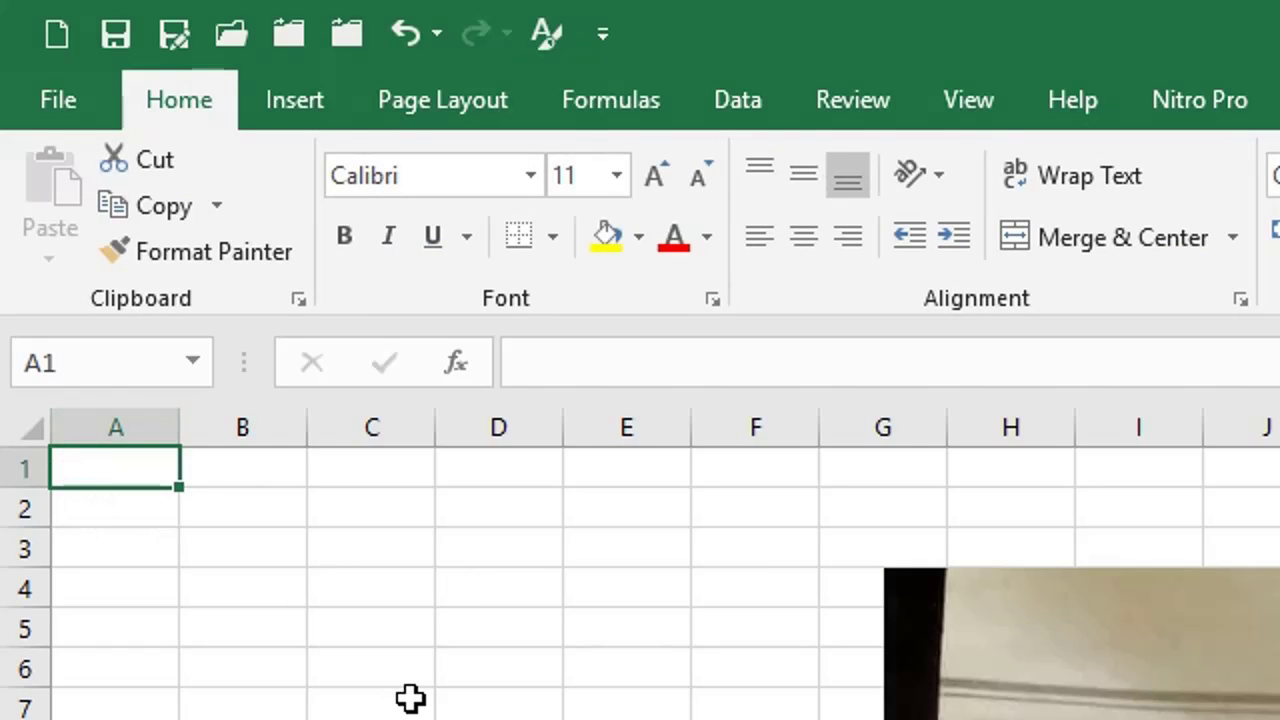
Step: Enter 'KEDAI JUS MBA POPPY' in A1 and 'DAFTAR HARGA MINUMAN' in A3
{"action": "type", "text": "KEDAI JUS MBA POP"}
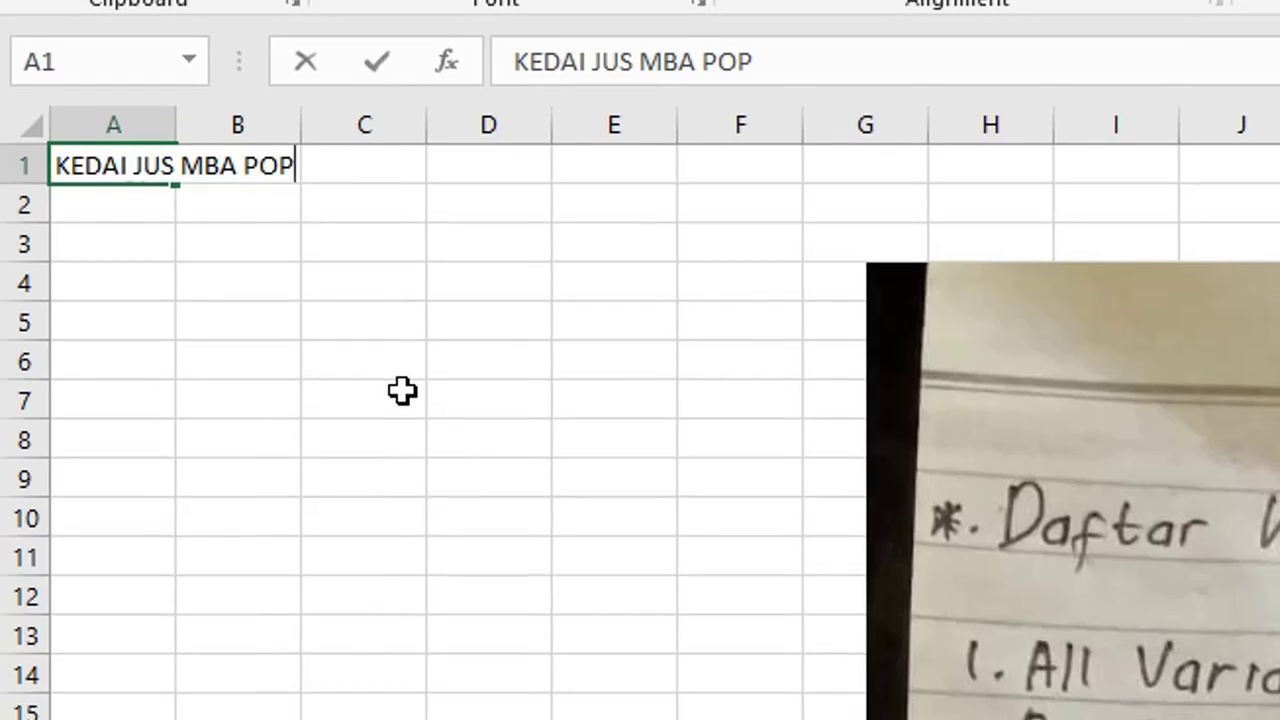
{"action": "type", "text": "[U"}
{"action": "key", "text": "BackSpace"}
{"action": "key", "text": "BackSpace"}
{"action": "type", "text": "PY"}
{"action": "key", "text": "Return"}
{"action": "key", "text": "Return"}
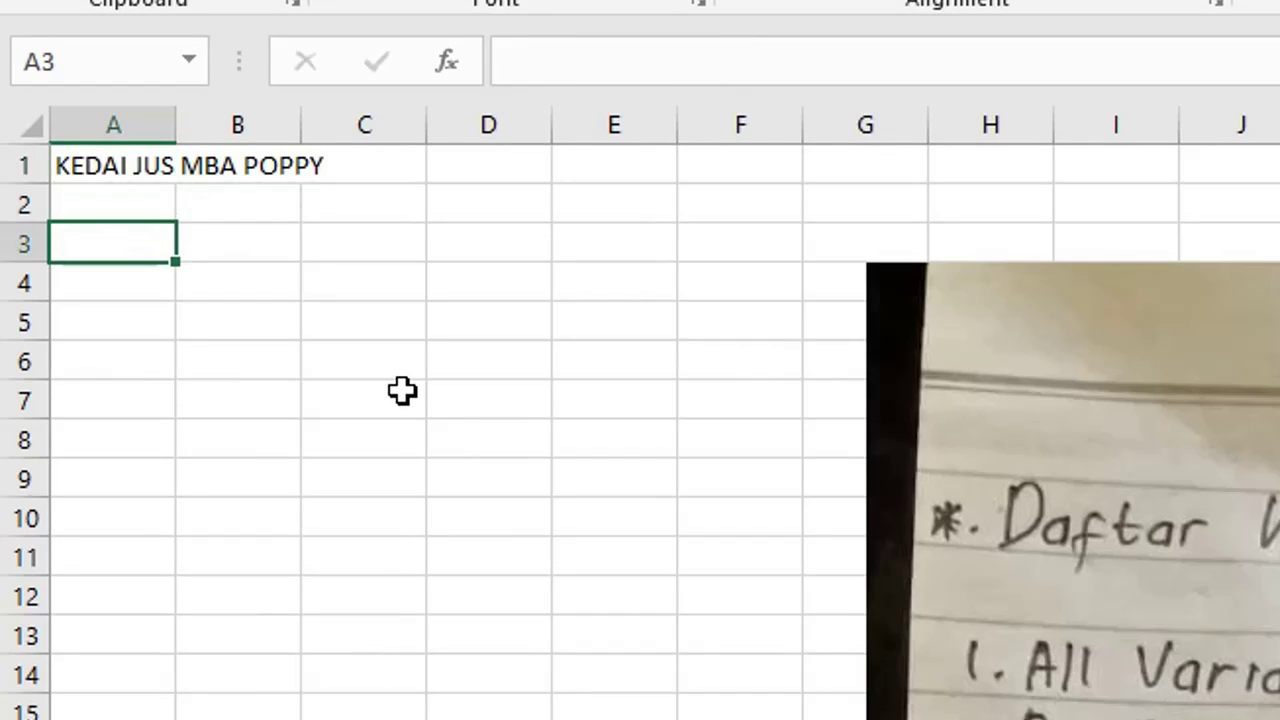
{"action": "type", "text": "DAFTAR HARGA M"}
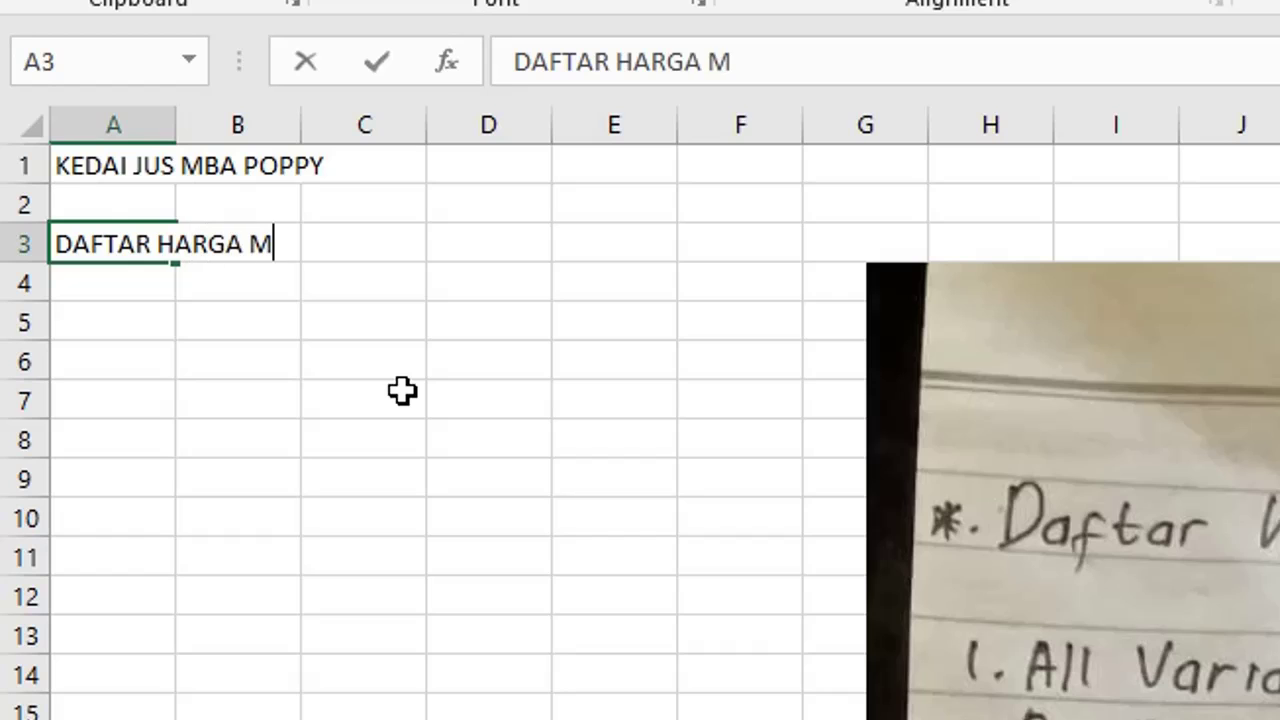
{"action": "type", "text": "INUMAN"}
{"action": "key", "text": "Return"}
{"action": "key", "text": "Return"}
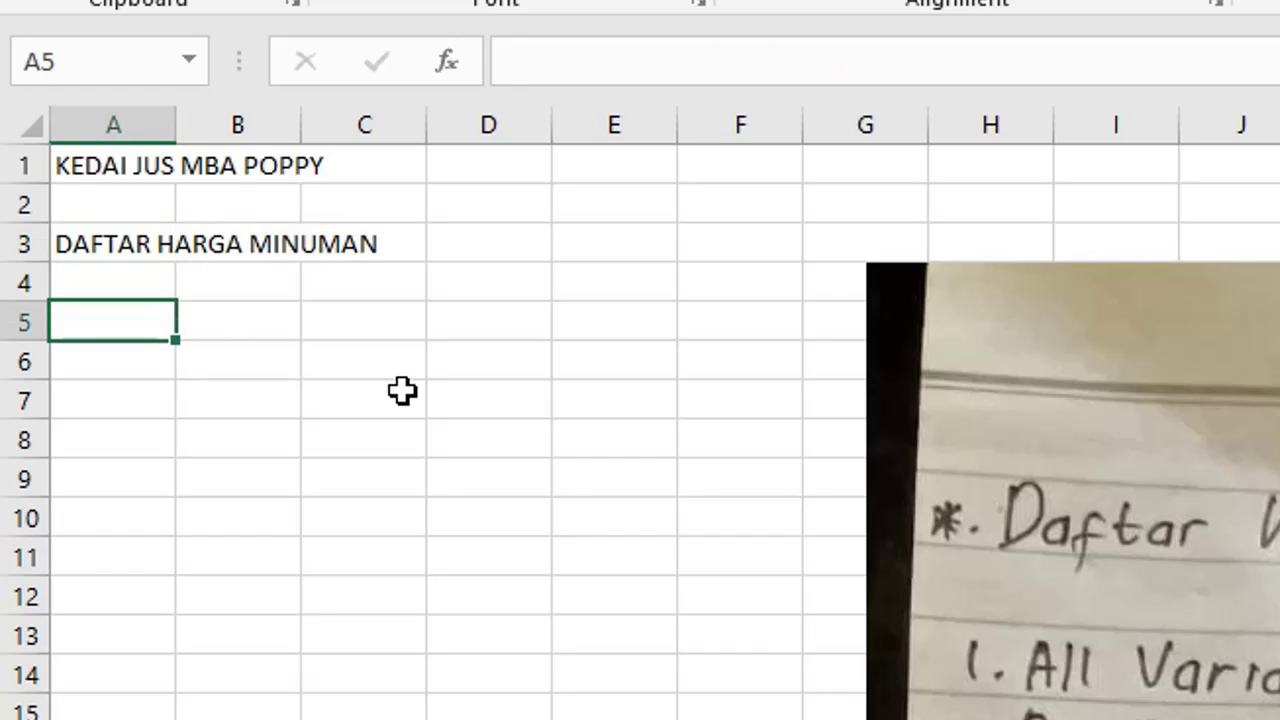
{"action": "scroll", "coordinate": [583, 423], "scroll_direction": "down", "scroll_amount": 3}
{"action": "scroll", "coordinate": [586, 426], "scroll_direction": "up", "scroll_amount": 1}
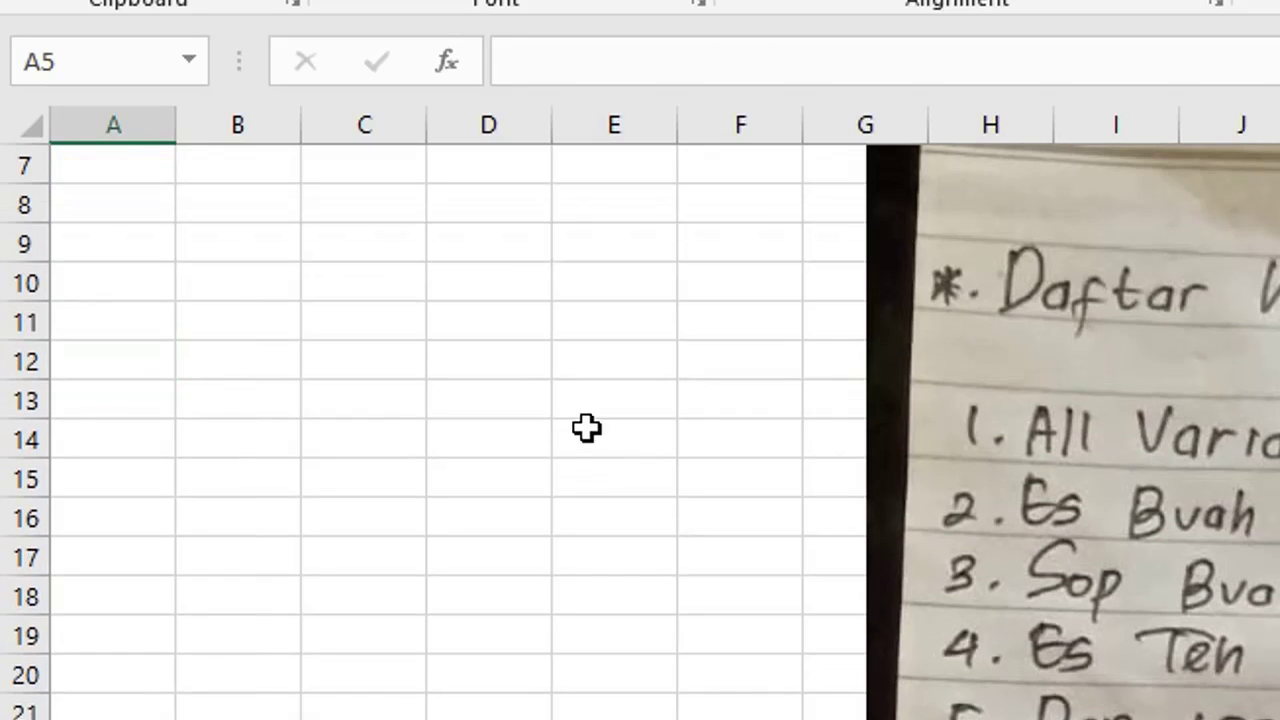
{"action": "scroll", "coordinate": [362, 407], "scroll_direction": "up", "scroll_amount": 1}
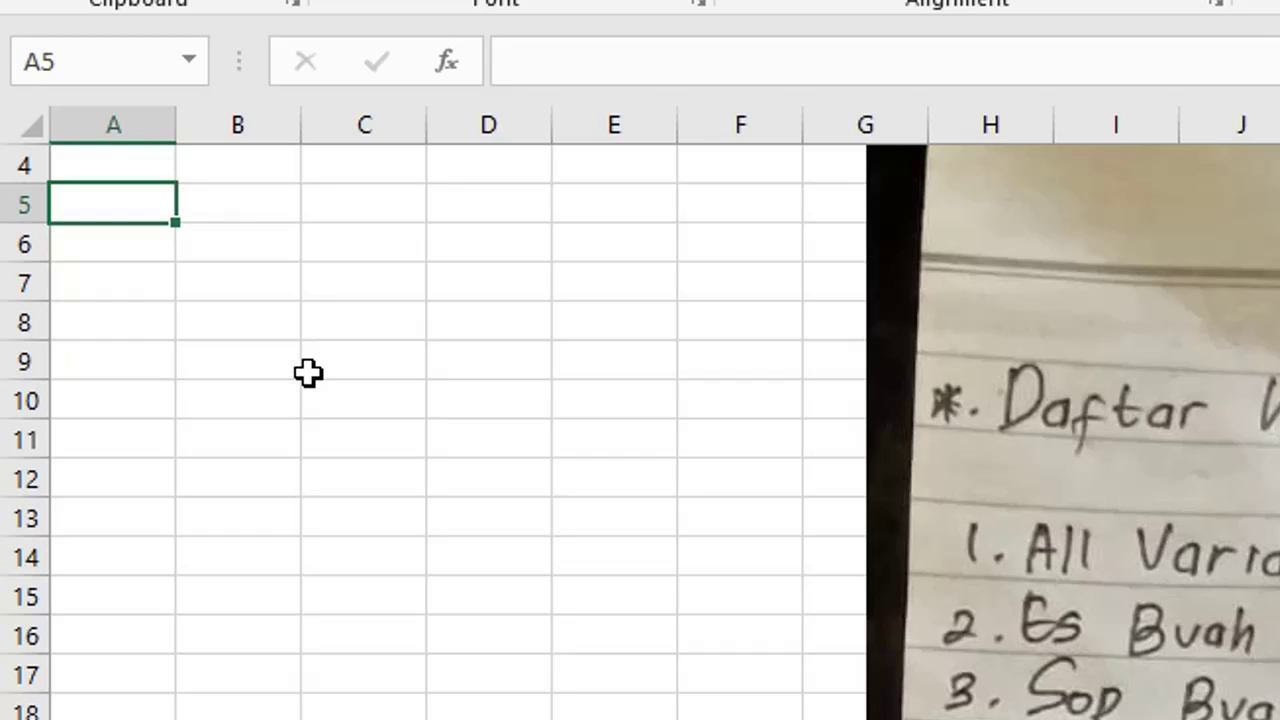
Step: Fill numbers 1 onward down column A from A5, centred, and narrow column A
{"action": "type", "text": "1"}
{"action": "key", "text": "Return"}
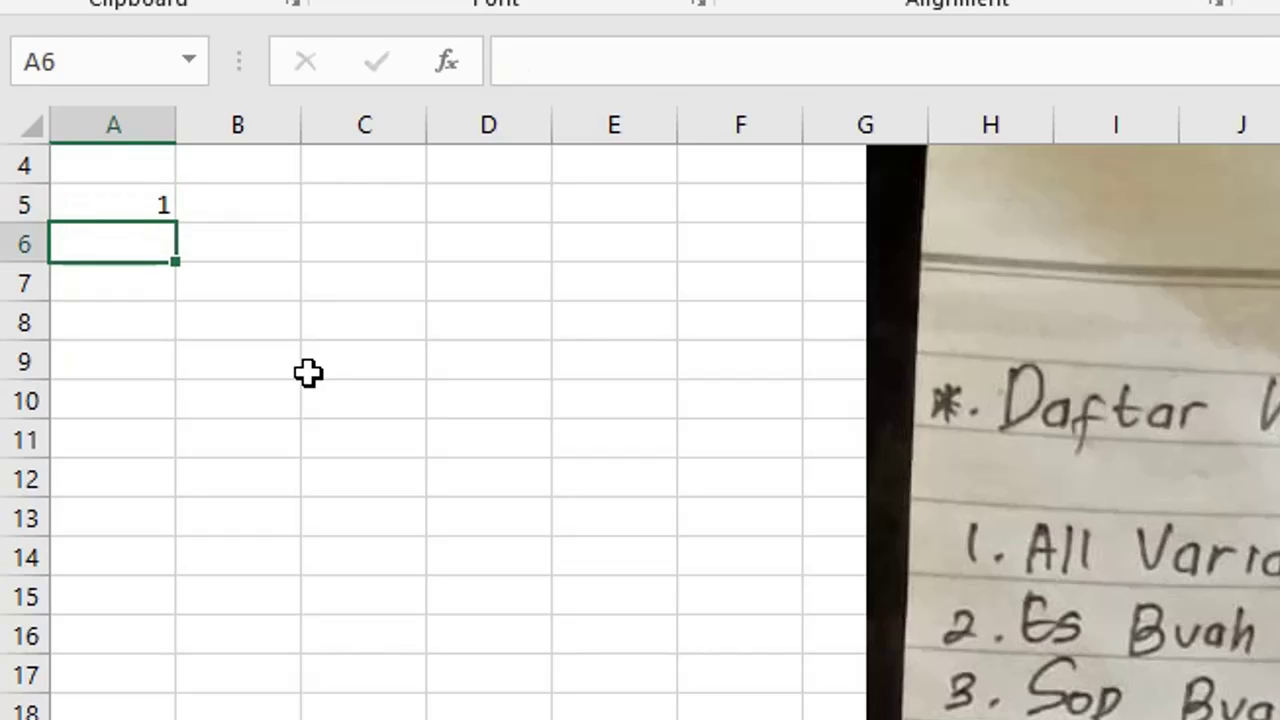
{"action": "type", "text": "2"}
{"action": "key", "text": "Return"}
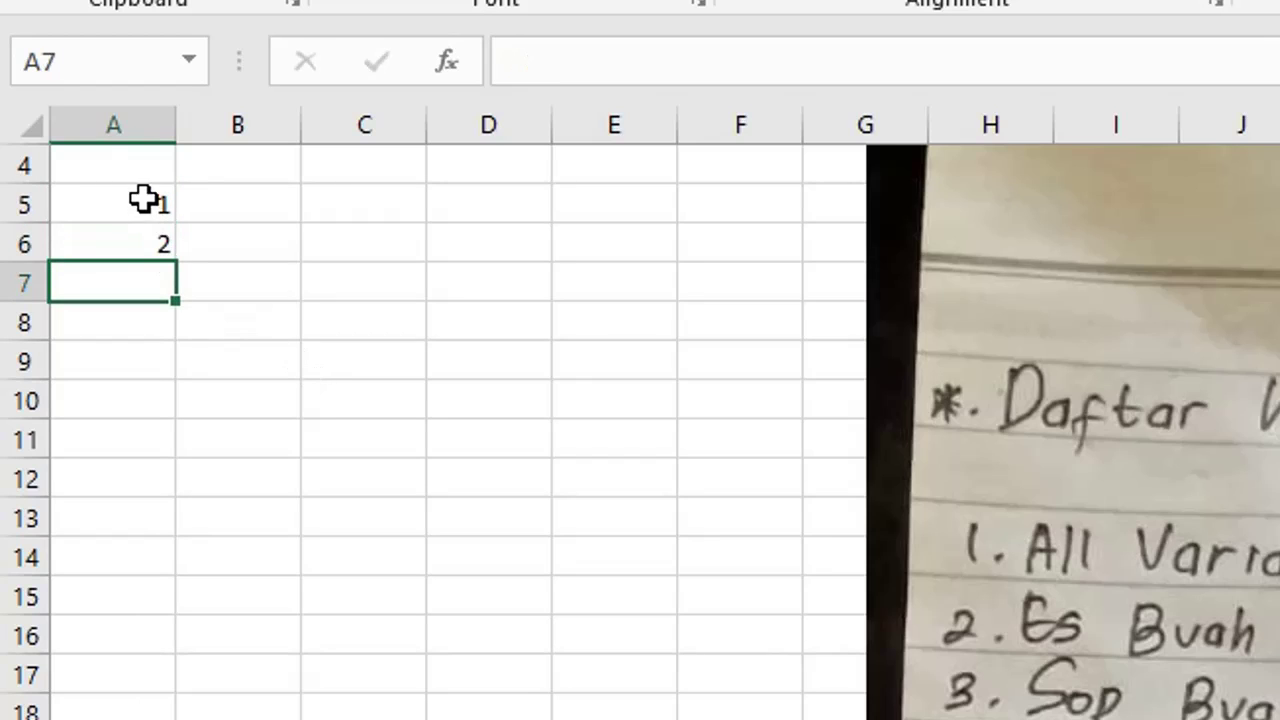
{"action": "left_click_drag", "start_coordinate": [143, 200], "coordinate": [178, 716]}
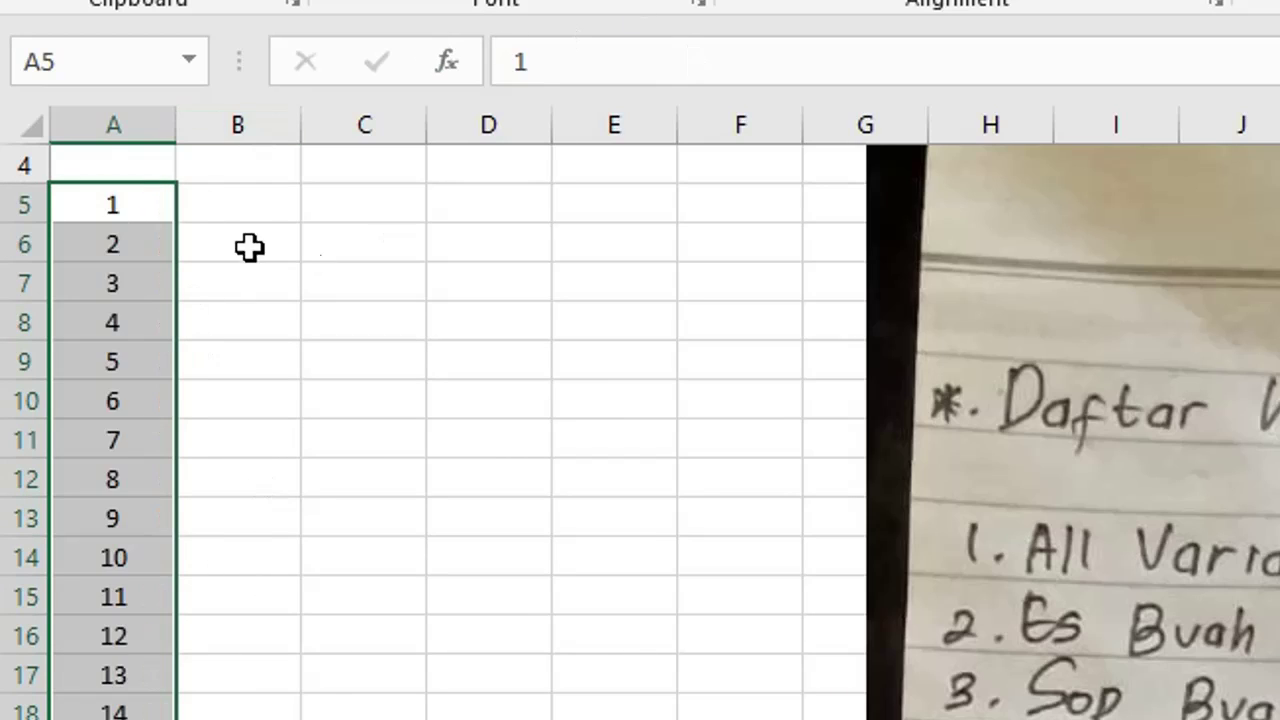
{"action": "left_click", "coordinate": [222, 196]}
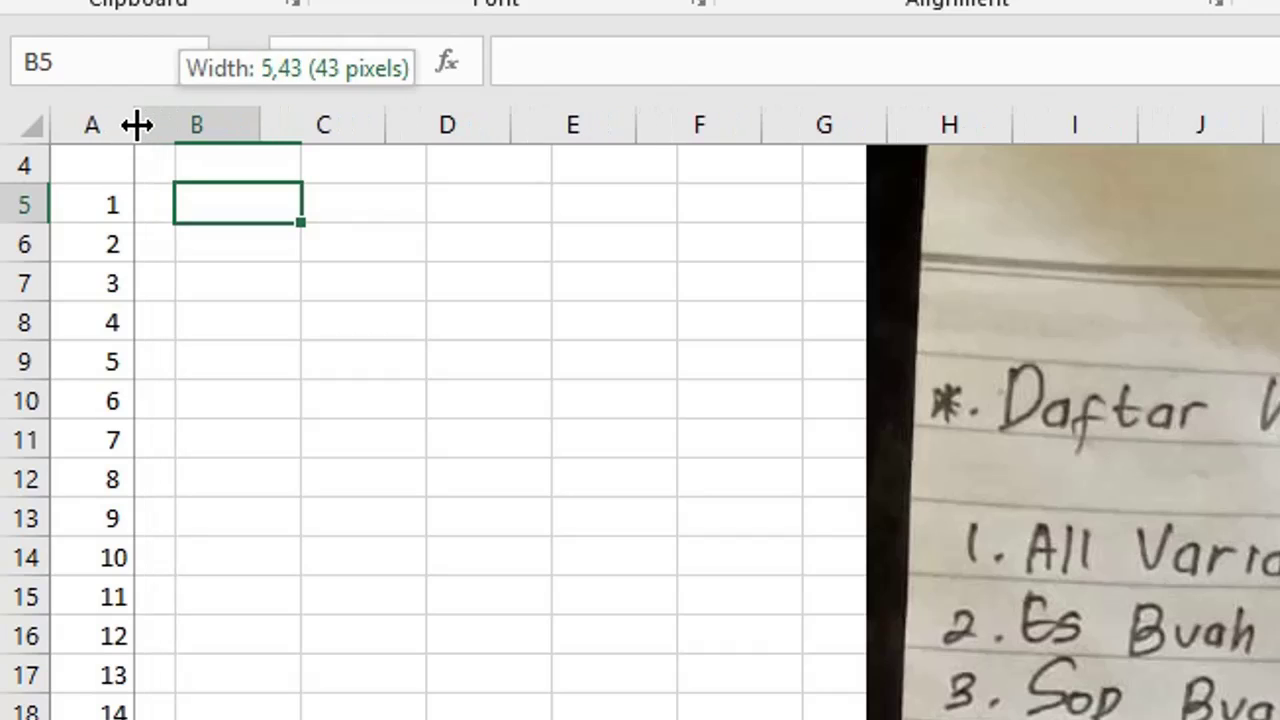
{"action": "left_click_drag", "start_coordinate": [180, 116], "coordinate": [127, 116]}
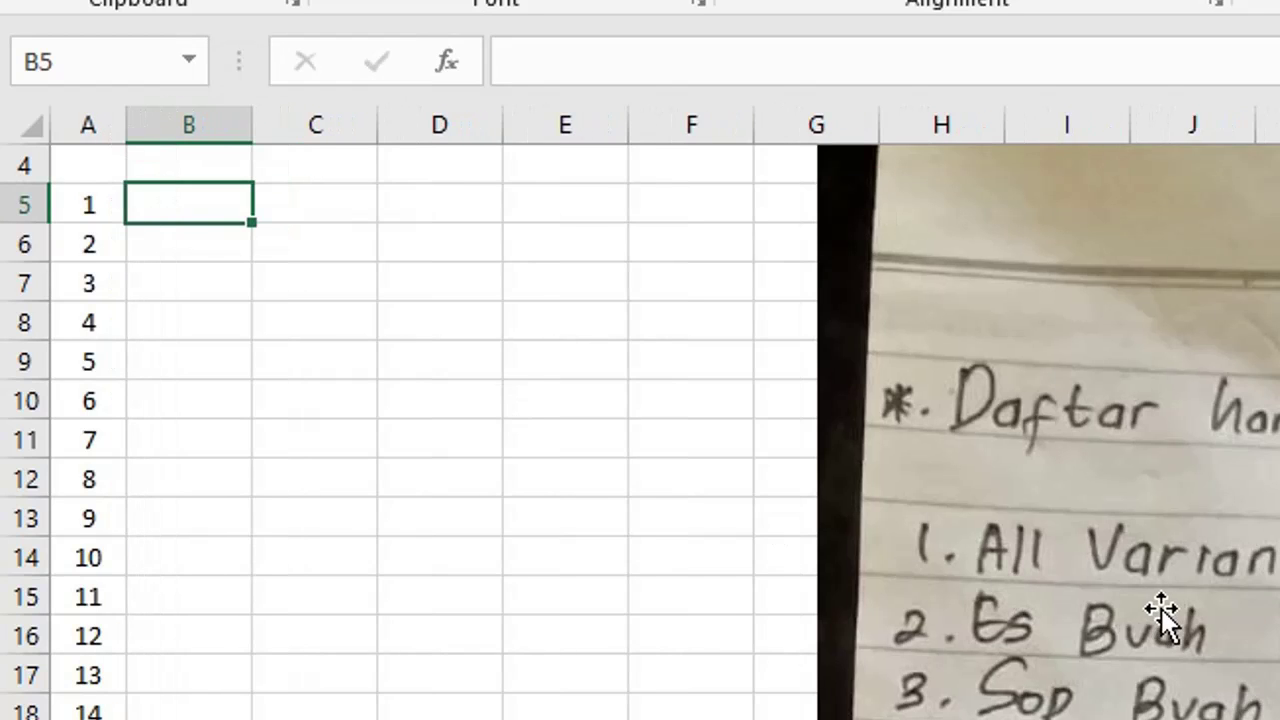
Step: Move the price list photo left, closer to the numbered cells
{"action": "scroll", "coordinate": [1169, 603], "scroll_direction": "down", "scroll_amount": 1}
{"action": "scroll", "coordinate": [1169, 603], "scroll_direction": "up", "scroll_amount": 2}
{"action": "left_click_drag", "start_coordinate": [1169, 603], "coordinate": [951, 488]}
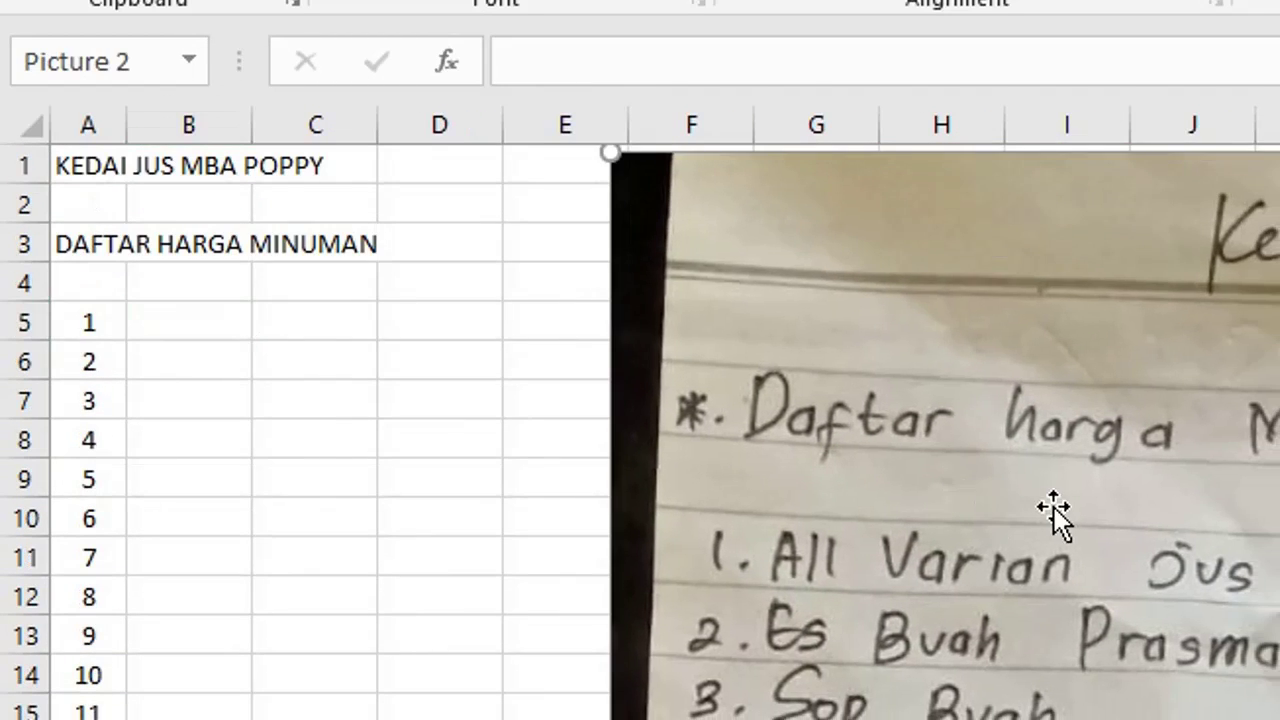
{"action": "scroll", "coordinate": [1053, 507], "scroll_direction": "down", "scroll_amount": 2}
{"action": "scroll", "coordinate": [1087, 526], "scroll_direction": "up", "scroll_amount": 2}
{"action": "left_click_drag", "start_coordinate": [1087, 526], "coordinate": [967, 519]}
{"action": "left_click", "coordinate": [194, 329]}
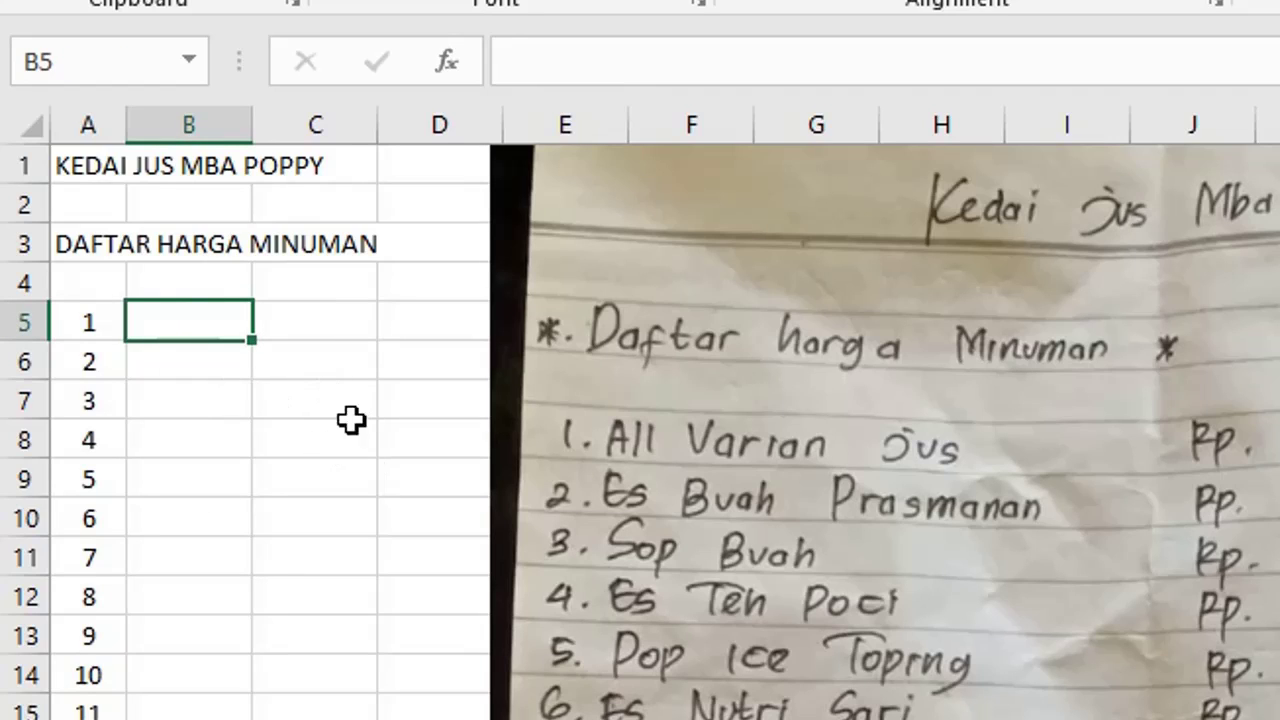
Step: Enter All Varian Jus, Es Buah Prasmanan, Sop Buah and Es The Poci in B5:B8
{"action": "type", "text": "aLL Varian Jus"}
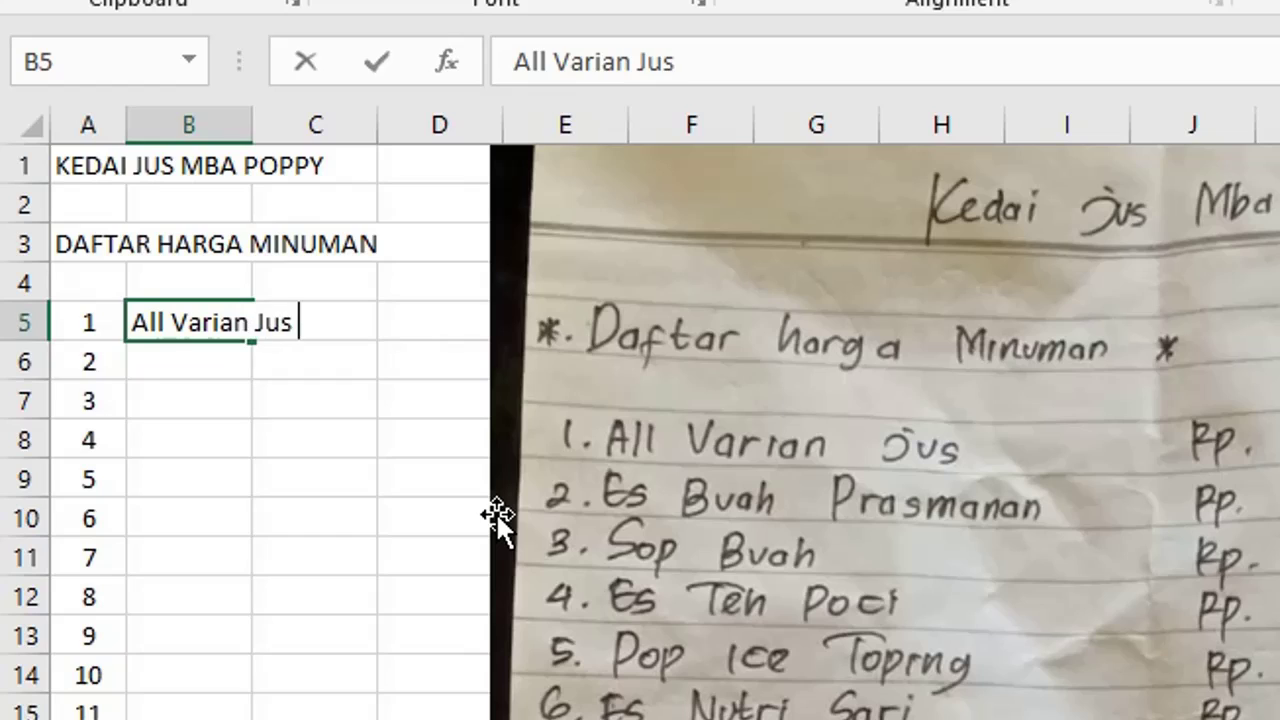
{"action": "key", "text": "Return"}
{"action": "type", "text": "Es Buah Prasman"}
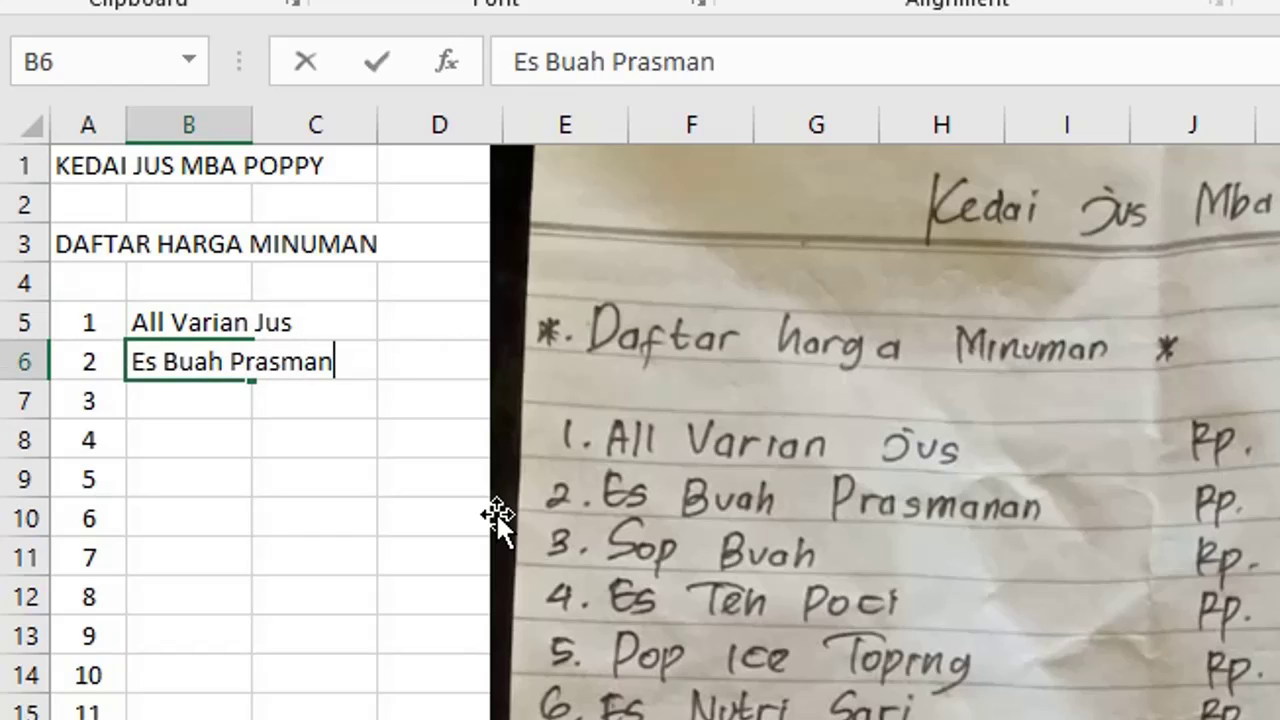
{"action": "type", "text": "an"}
{"action": "key", "text": "Return"}
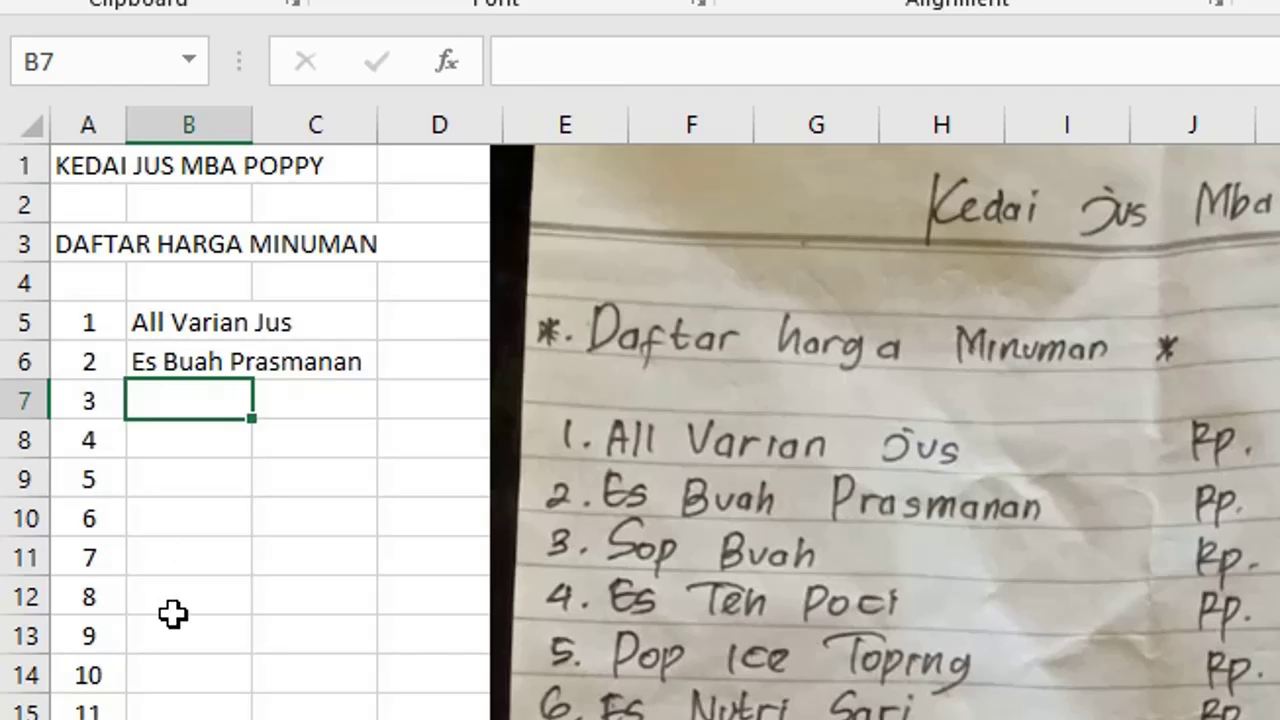
{"action": "type", "text": "Sop Buah"}
{"action": "key", "text": "Return"}
{"action": "type", "text": "Es The Poci"}
{"action": "key", "text": "Return"}
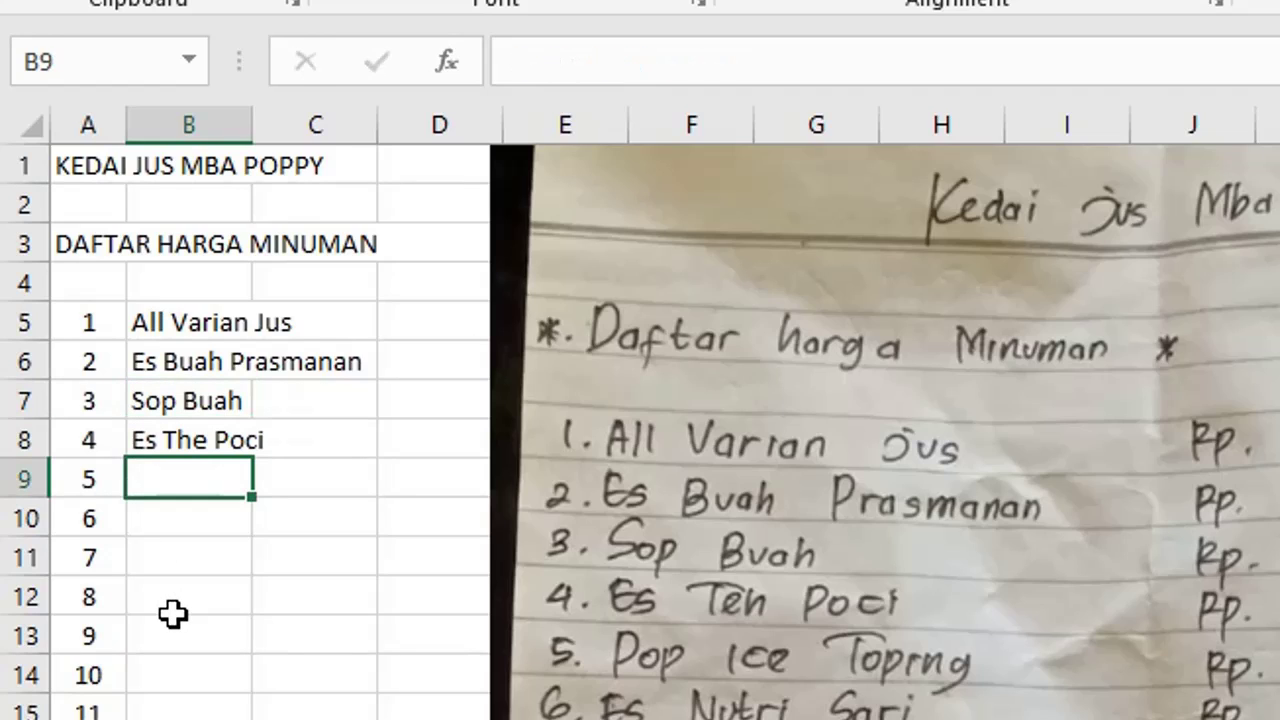
Step: Correct B8 to Es Teh Poci and enter the remaining drinks, Pop Ice Toping through Kopi Panas
{"action": "key", "text": "Up"}
{"action": "key", "text": "F2"}
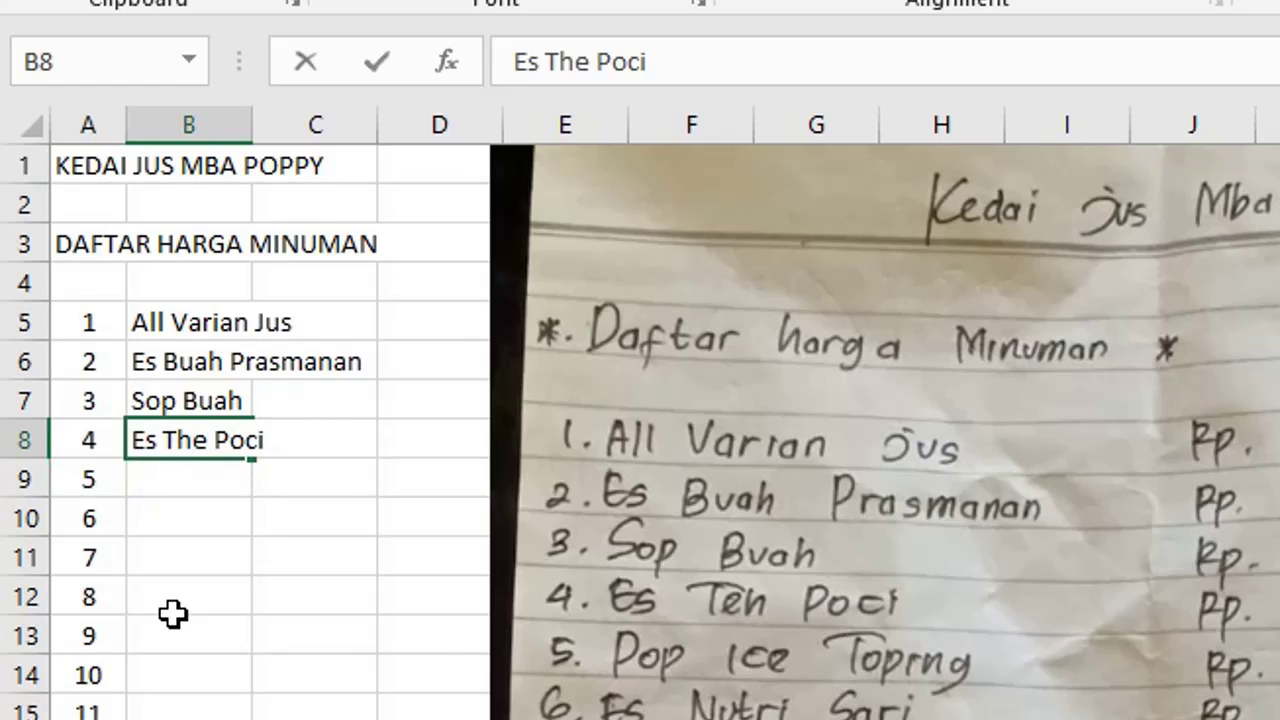
{"action": "type", "text": "e"}
{"action": "key", "text": "Delete"}
{"action": "left_click", "coordinate": [208, 615]}
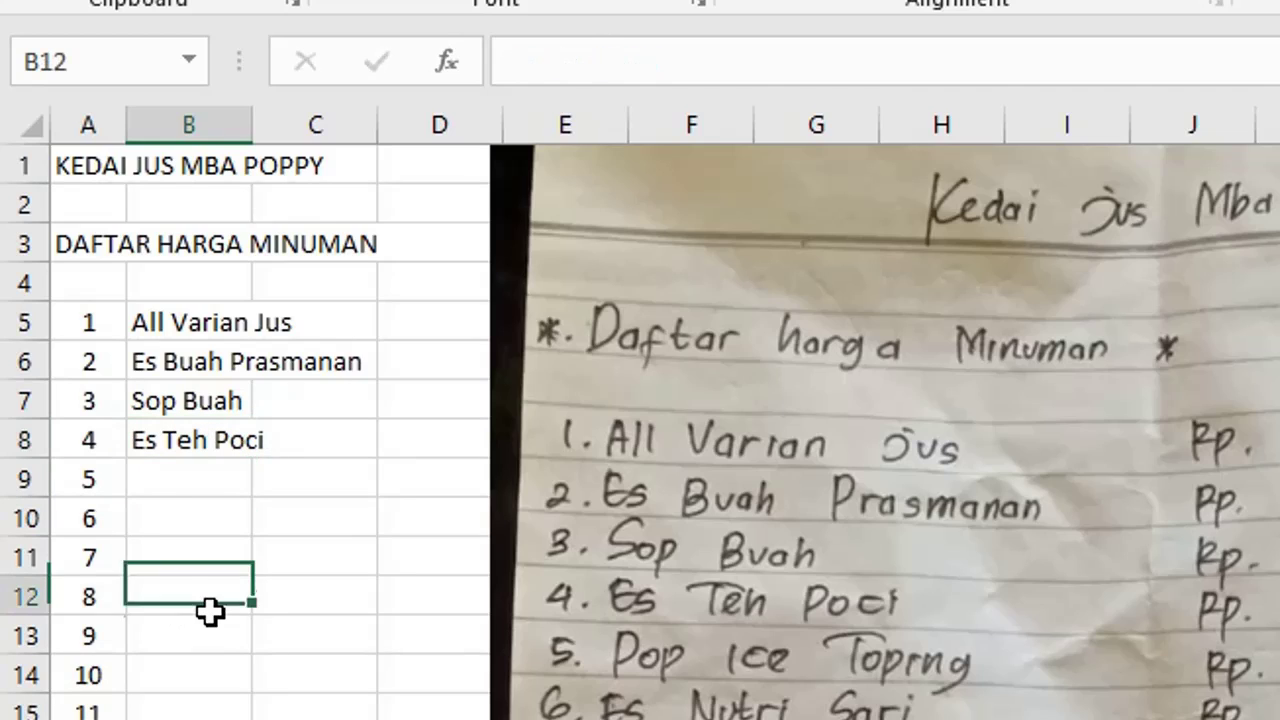
{"action": "left_click", "coordinate": [195, 478]}
{"action": "type", "text": "Pop Ice Toping"}
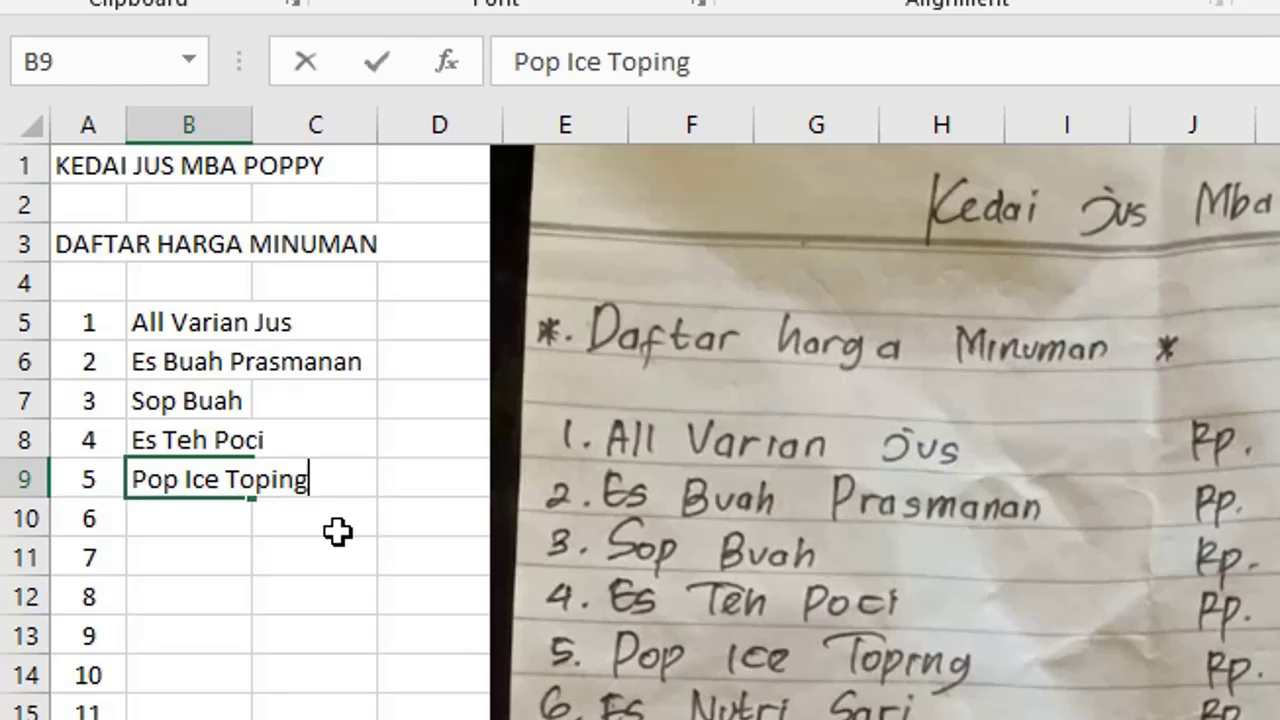
{"action": "type", "text": " Es Nutri Sari Es Good Day Es Capucino Es Chocolatos Es Milo Kopi Panas"}
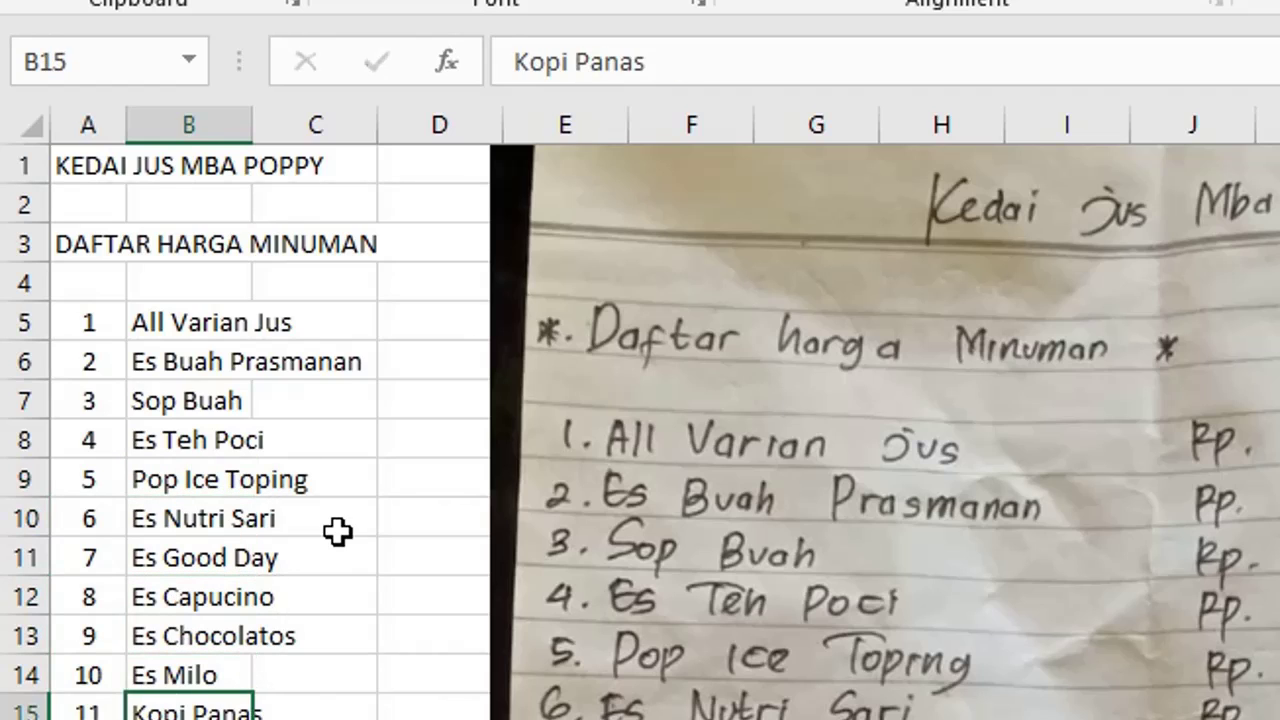
{"action": "key", "text": "Return"}
Step: Delete the empty numbered rows below Kopi Panas so the list ends at item 11
{"action": "scroll", "coordinate": [338, 532], "scroll_direction": "down", "scroll_amount": 2}
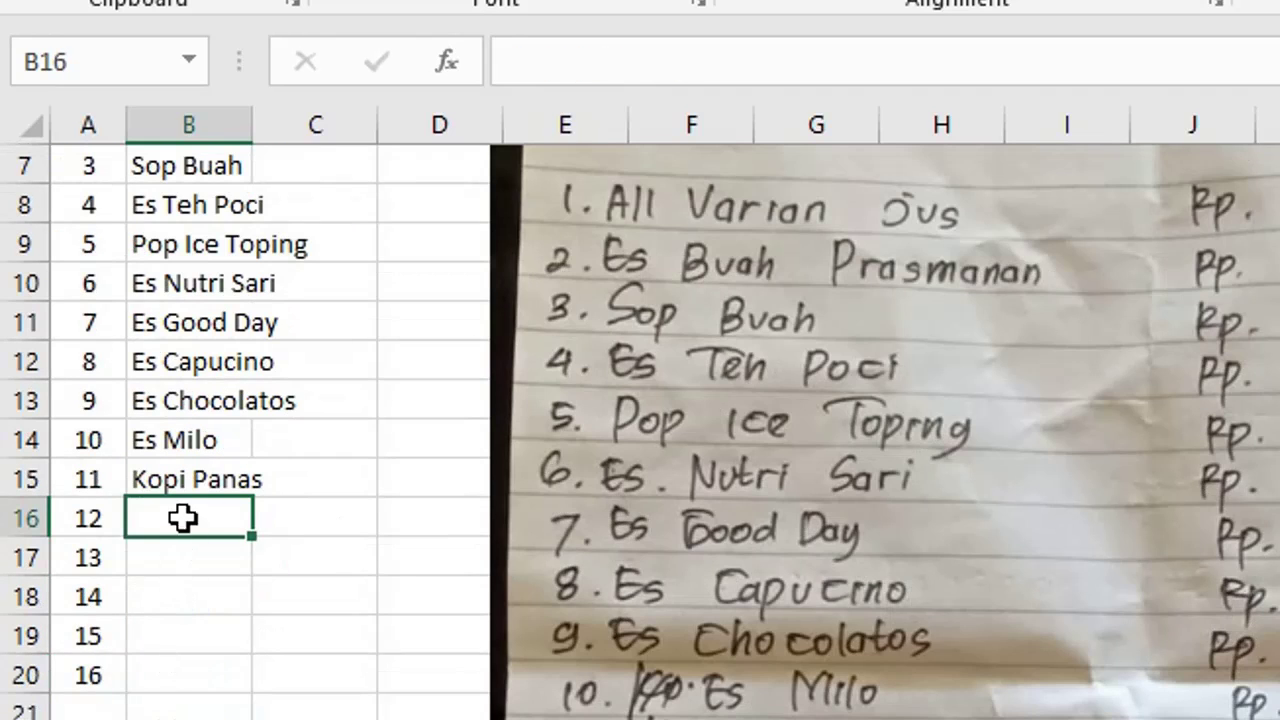
{"action": "left_click_drag", "start_coordinate": [183, 517], "coordinate": [190, 675]}
{"action": "key", "text": "ctrl+minus"}
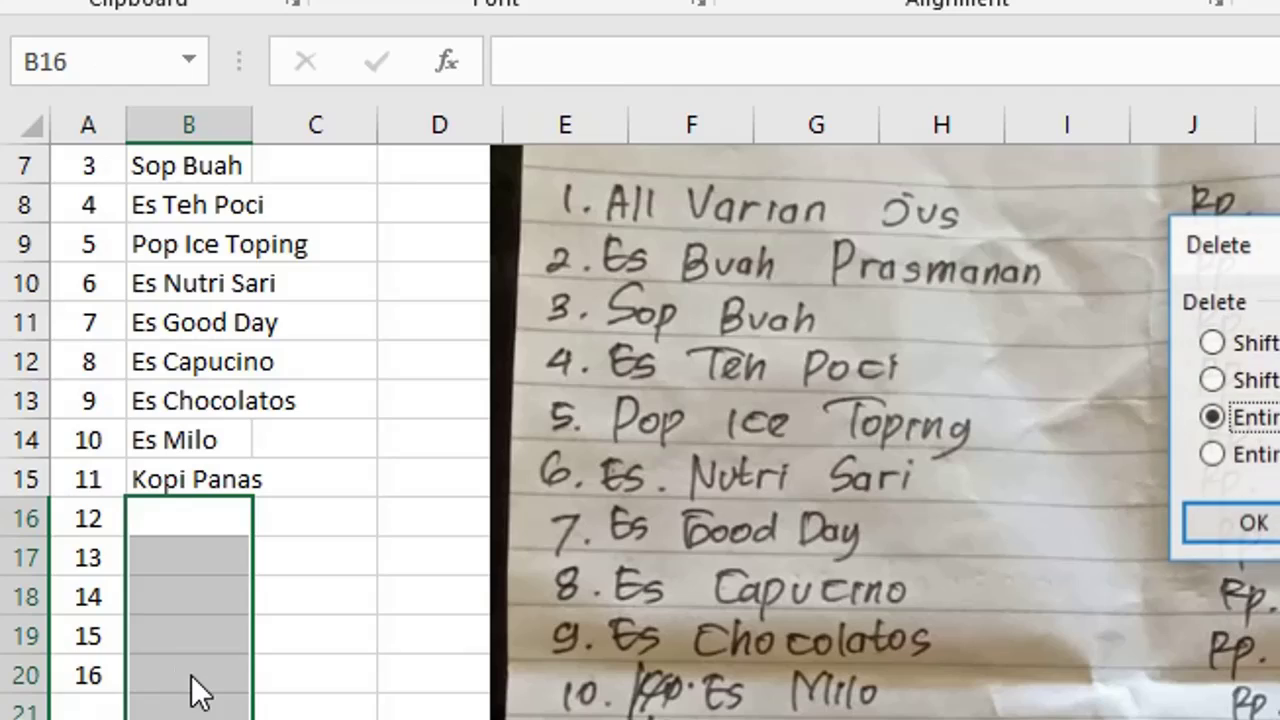
{"action": "key", "text": "Return"}
{"action": "scroll", "coordinate": [97, 252], "scroll_direction": "up", "scroll_amount": 2}
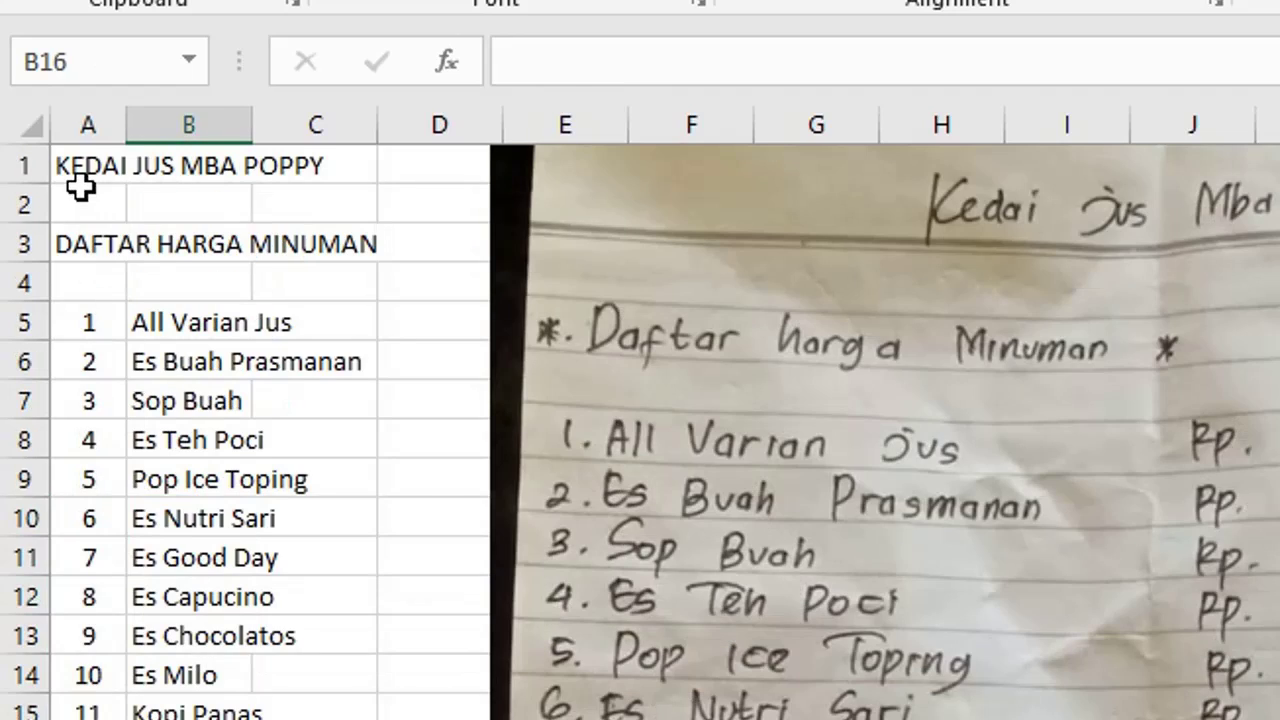
{"action": "left_click", "coordinate": [1191, 529]}
{"action": "scroll", "coordinate": [1191, 529], "scroll_direction": "up", "scroll_amount": 2}
{"action": "scroll", "coordinate": [1109, 580], "scroll_direction": "down", "scroll_amount": 7}
{"action": "scroll", "coordinate": [543, 531], "scroll_direction": "up", "scroll_amount": 7}
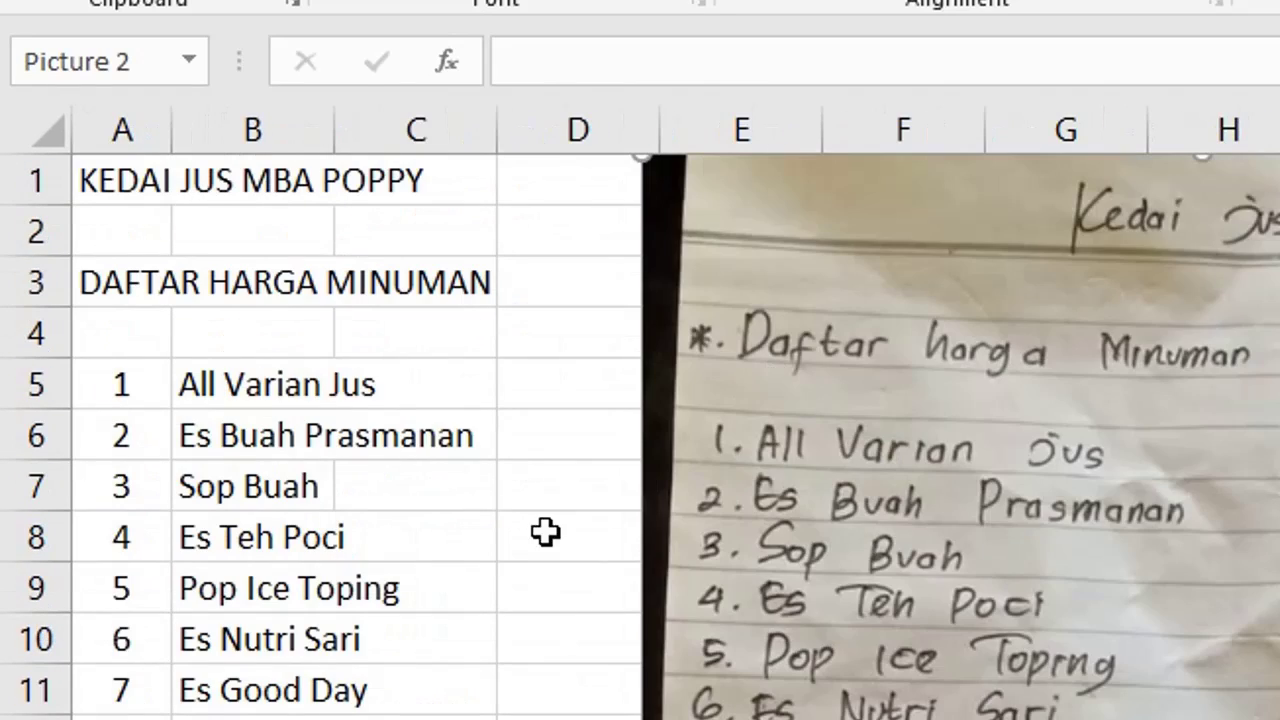
{"action": "left_click", "coordinate": [302, 368]}
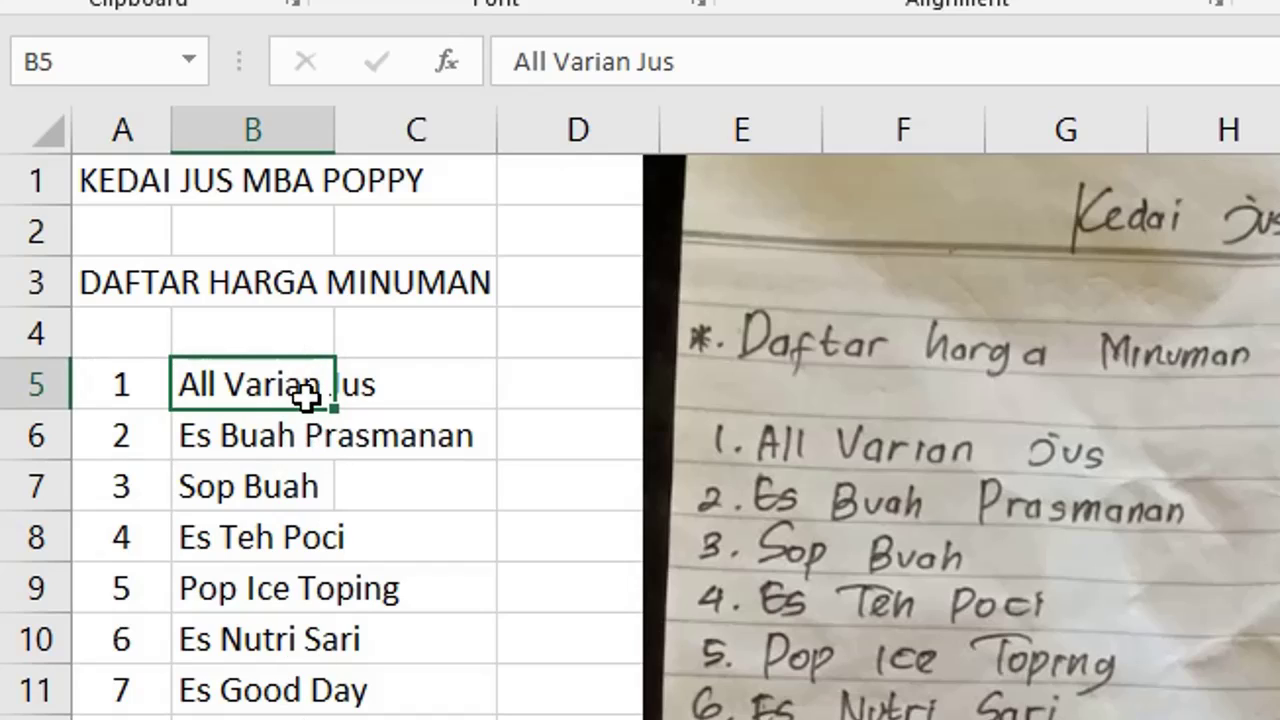
Step: AutoFit column B to the drink names in B5:B15 using Alt+O, C, A
{"action": "left_click_drag", "start_coordinate": [297, 380], "coordinate": [300, 716]}
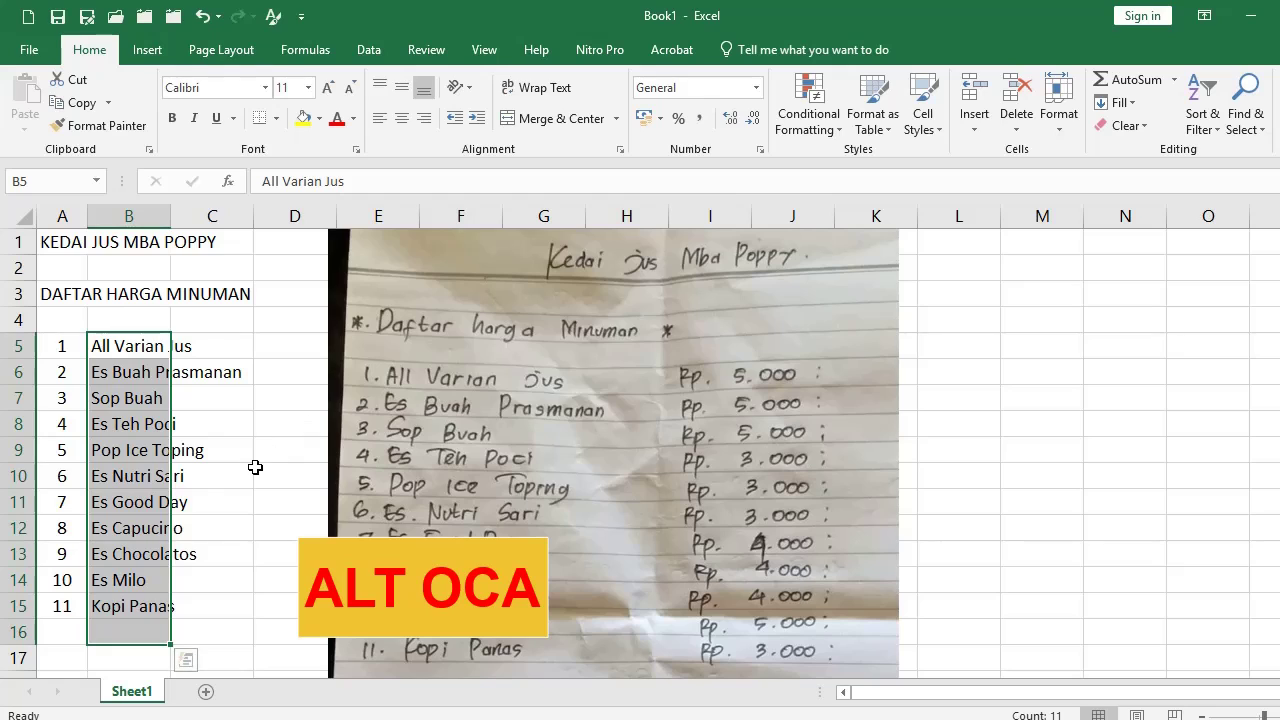
{"action": "key", "text": "alt+o"}
{"action": "key", "text": "c"}
{"action": "key", "text": "a"}
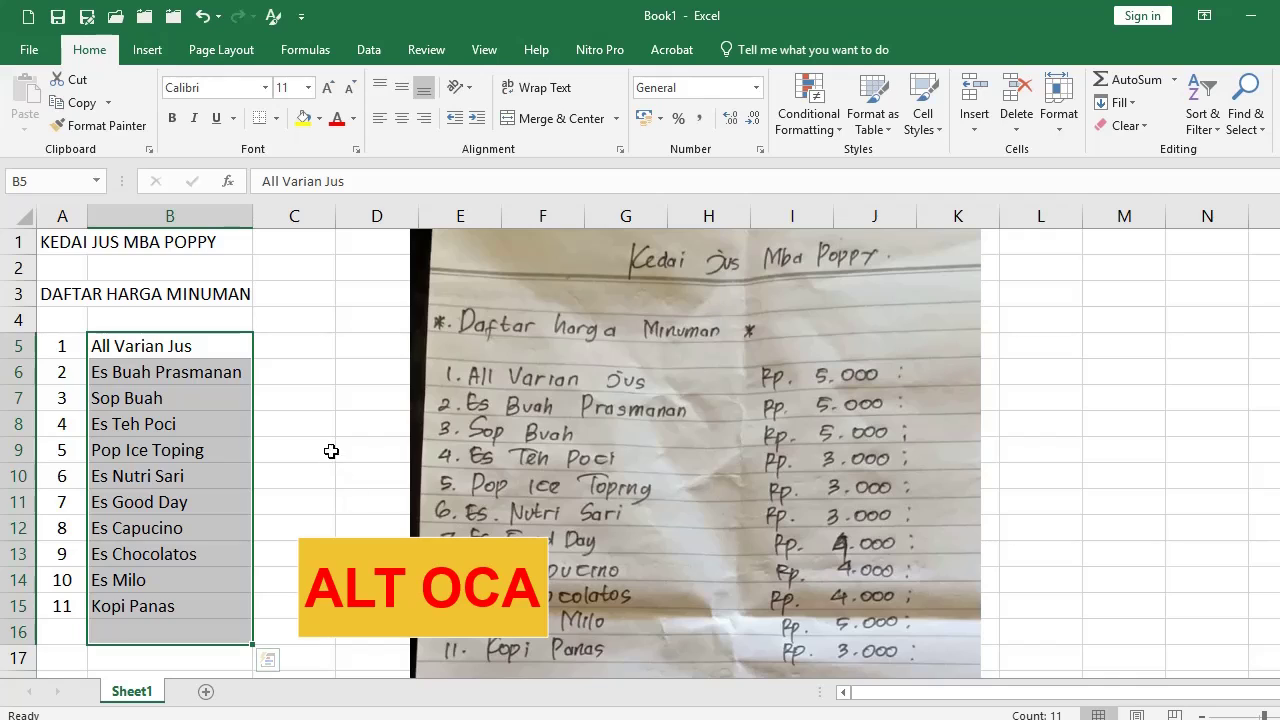
{"action": "left_click", "coordinate": [310, 342]}
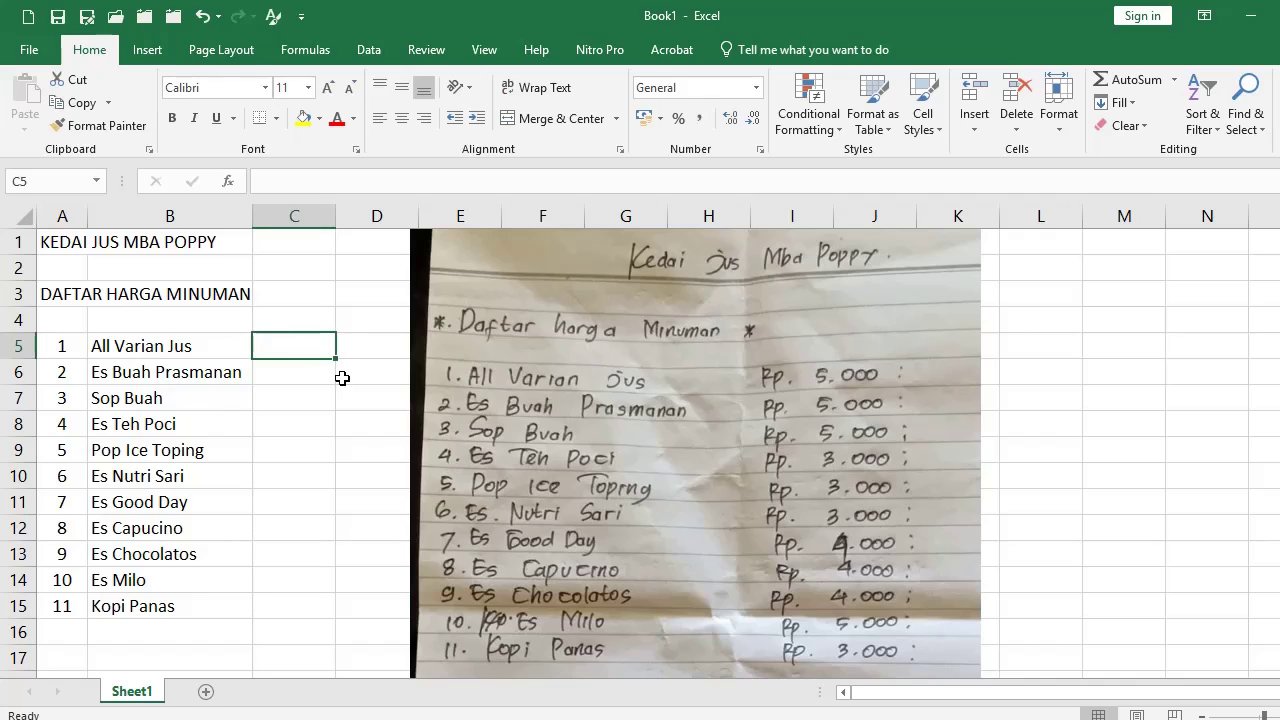
Step: Enter the eleven drink prices in C5:C15, correcting C12 to 4000
{"action": "type", "text": "5000 5000 "}
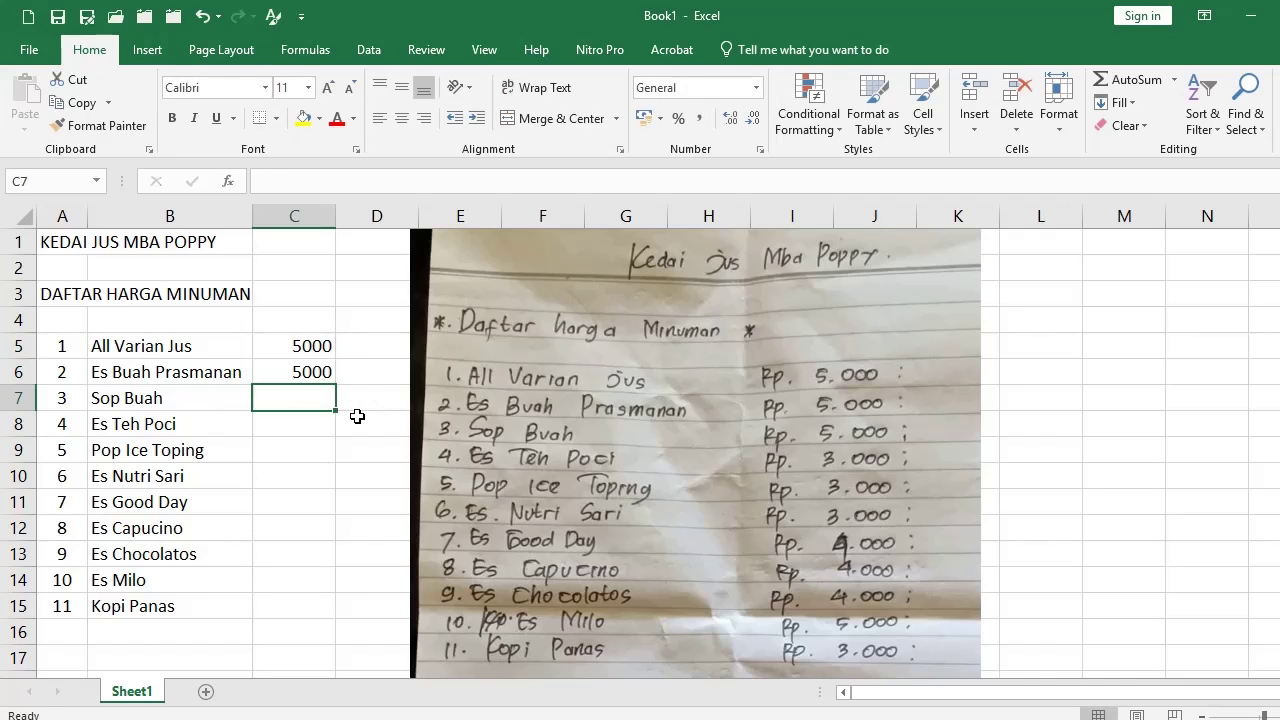
{"action": "type", "text": "5000 3000 3000 3000 4000 0,4 4000 50"}
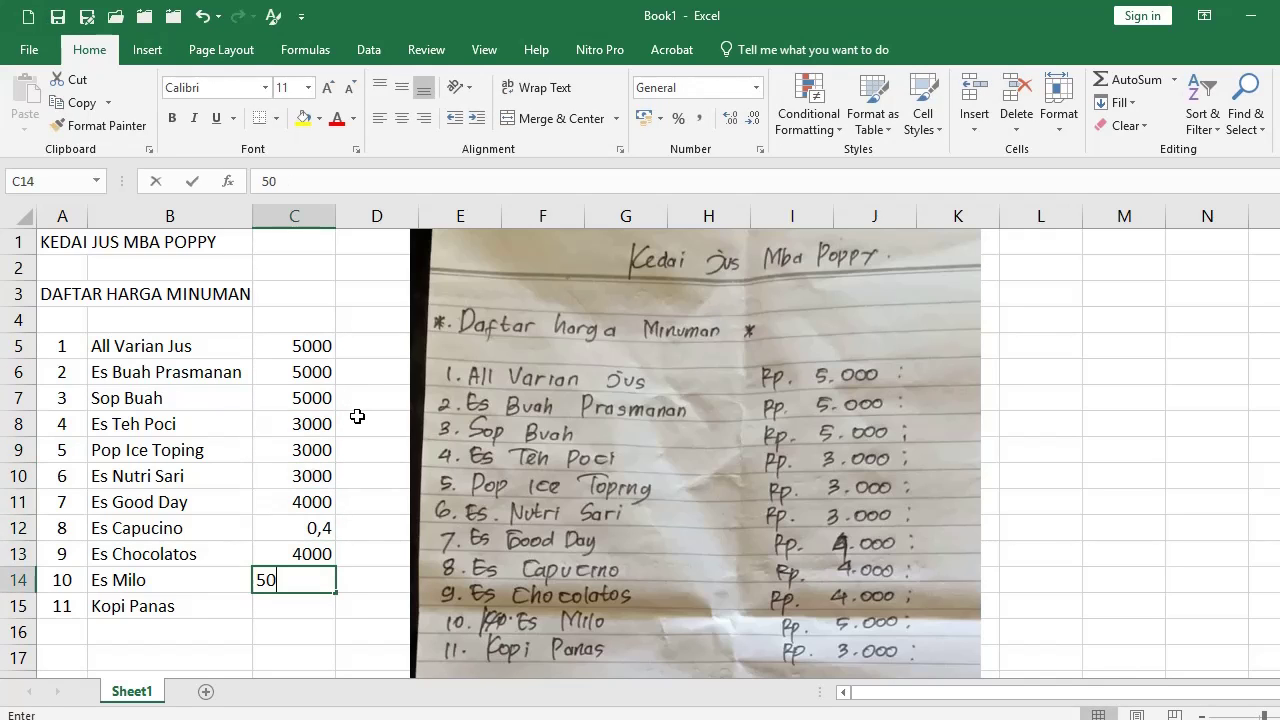
{"action": "type", "text": "00 3000"}
{"action": "key", "text": "Up"}
{"action": "key", "text": "Up"}
{"action": "key", "text": "Up"}
{"action": "type", "text": "4000"}
{"action": "key", "text": "Return"}
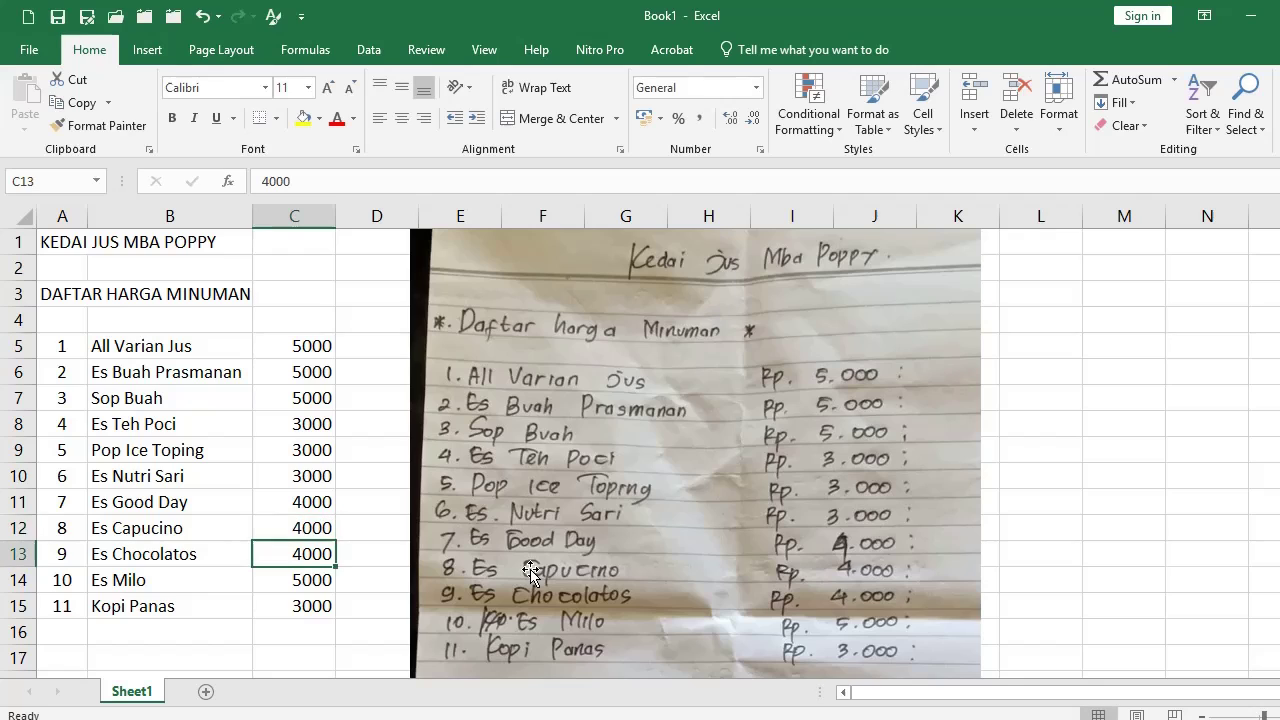
Step: Format C5:C15 as Accounting with Rp symbol and widen column C
{"action": "left_click_drag", "start_coordinate": [315, 342], "coordinate": [334, 603]}
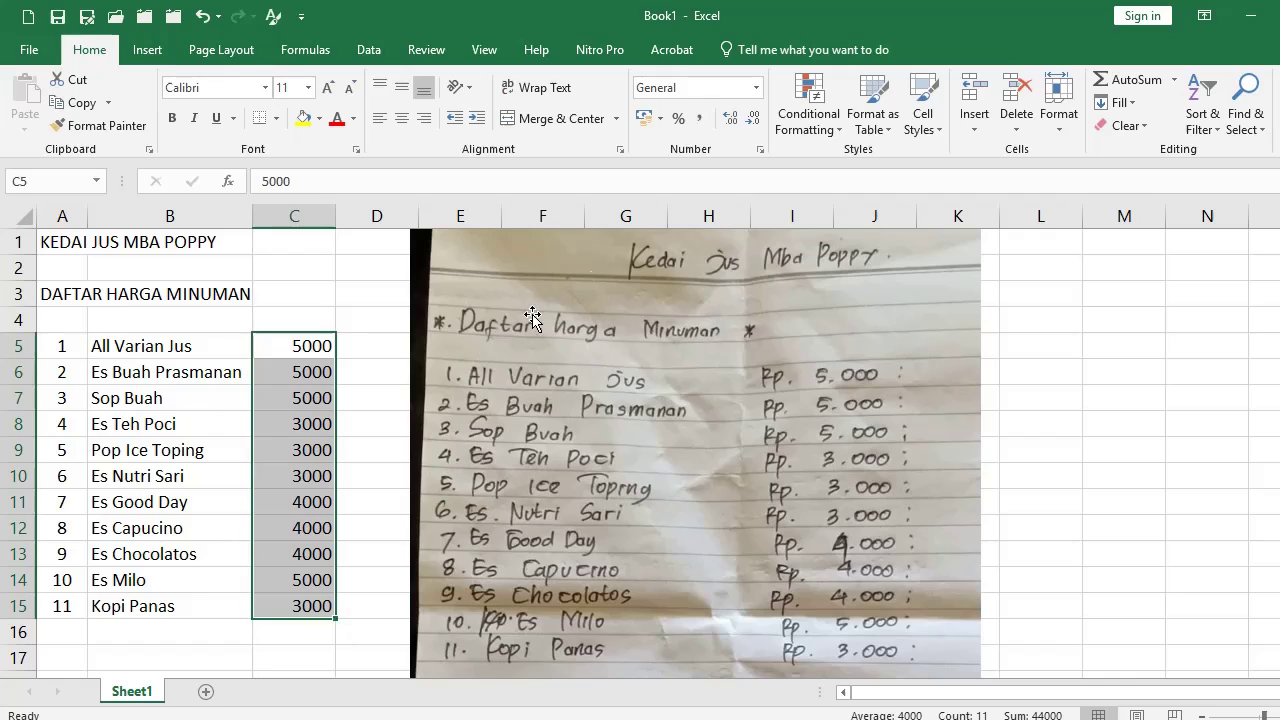
{"action": "left_click", "coordinate": [761, 150]}
{"action": "left_click", "coordinate": [484, 249]}
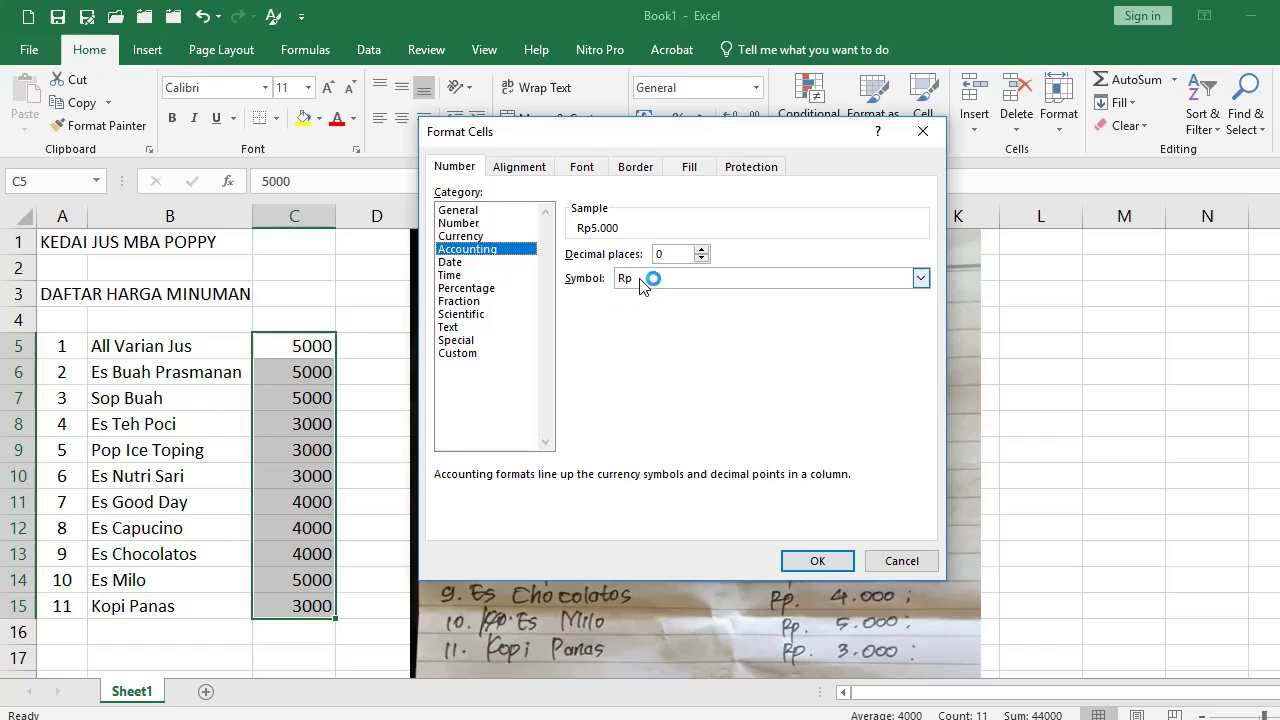
{"action": "left_click", "coordinate": [817, 560]}
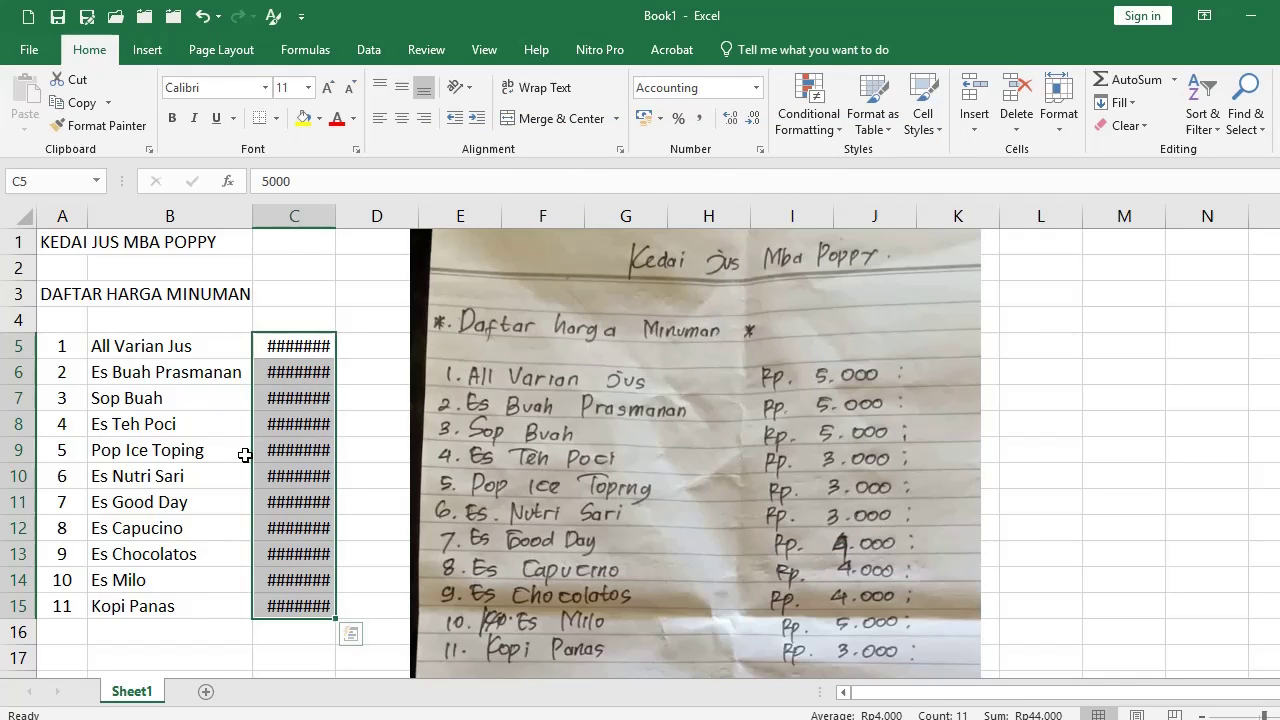
{"action": "mouse_move", "coordinate": [335, 216]}
{"action": "left_mouse_down"}
{"action": "mouse_move", "coordinate": [384, 220]}
{"action": "mouse_move", "coordinate": [373, 216]}
{"action": "left_mouse_up"}
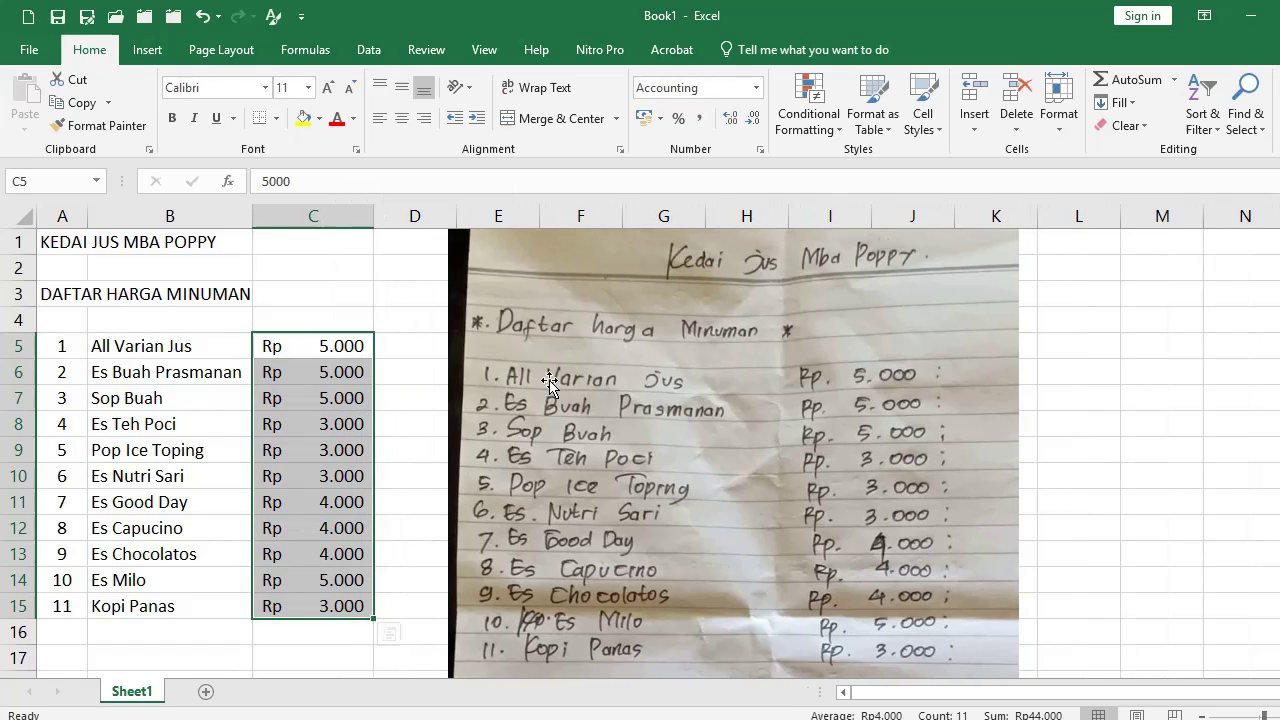
Step: Add the DAFTAR HARGA MANAKAN heading in A17 and number A18:A21 from 1 to 4
{"action": "scroll", "coordinate": [709, 434], "scroll_direction": "down", "scroll_amount": 2}
{"action": "scroll", "coordinate": [709, 434], "scroll_direction": "down", "scroll_amount": 1}
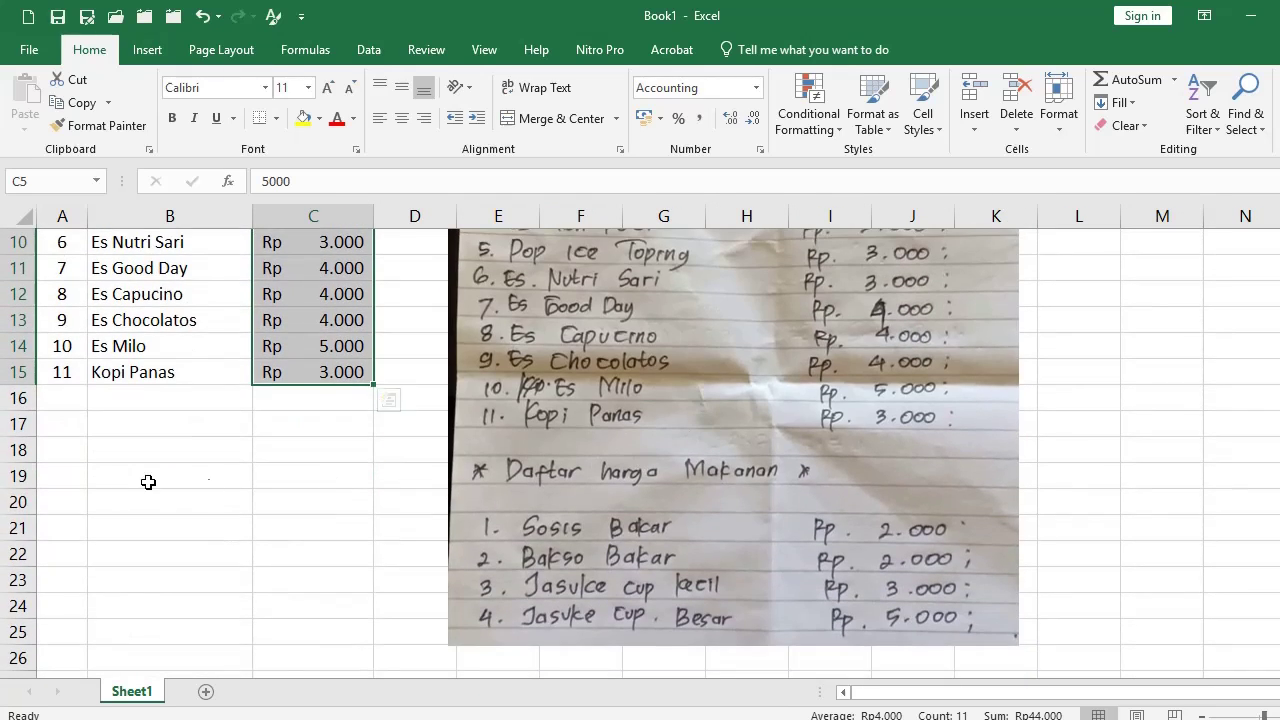
{"action": "left_click", "coordinate": [57, 426]}
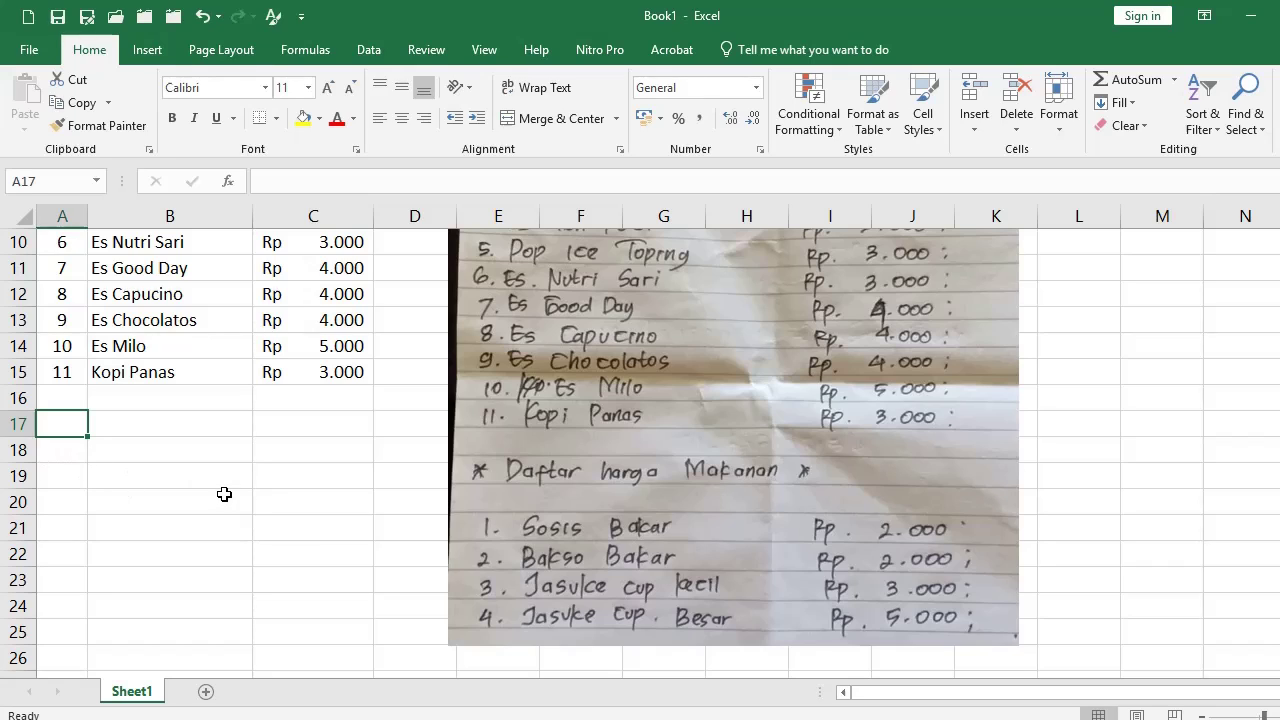
{"action": "type", "text": "DA"}
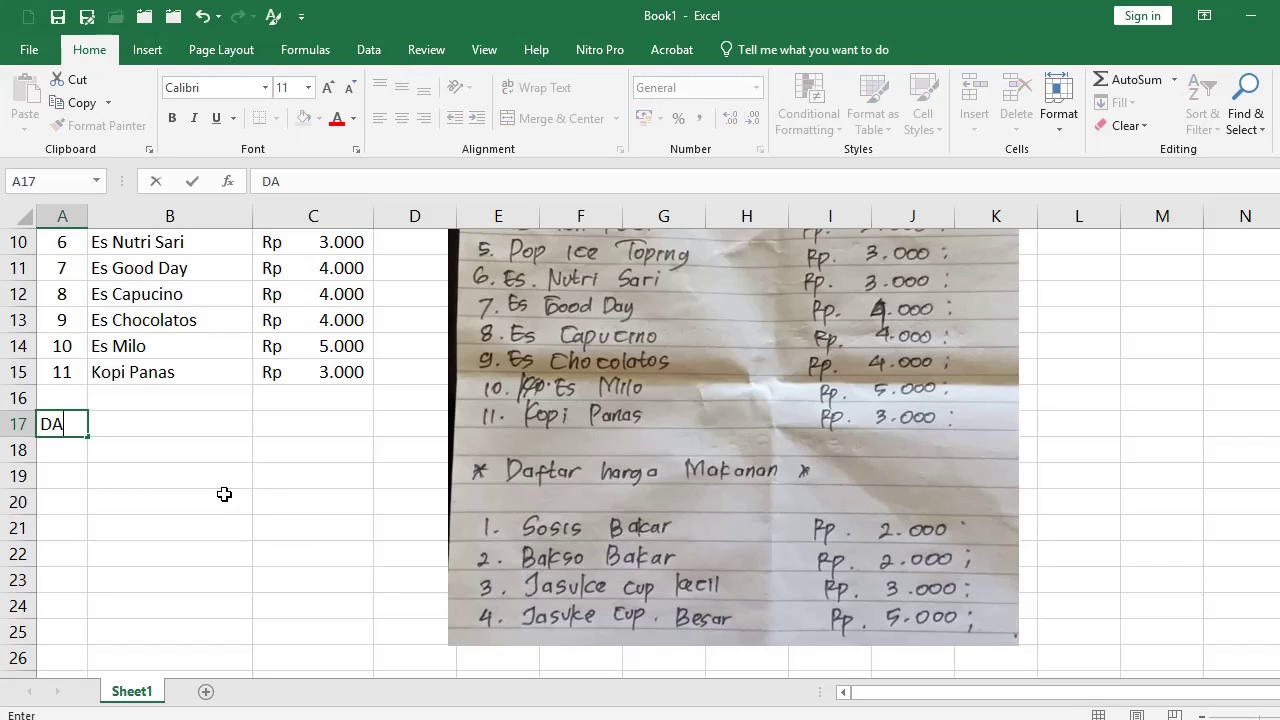
{"action": "type", "text": "MANAKANA"}
{"action": "key", "text": "BackSpace"}
{"action": "key", "text": "Return"}
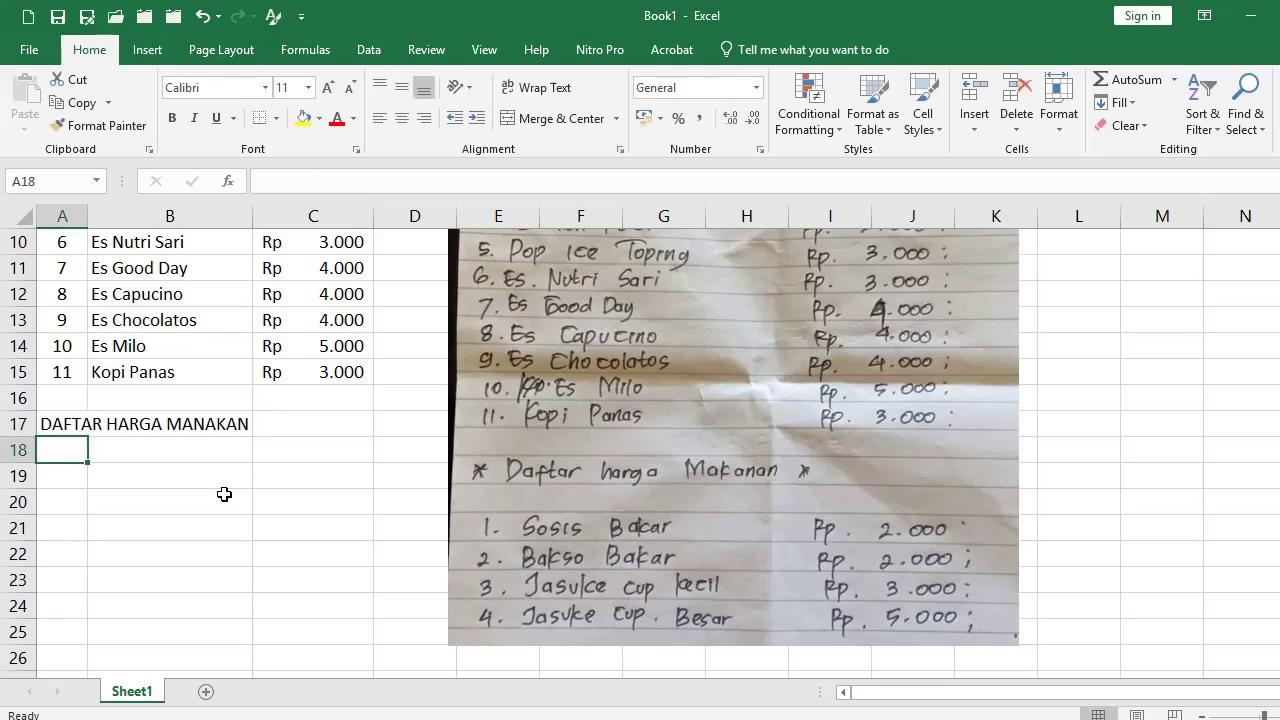
{"action": "key", "text": "Return"}
{"action": "key", "text": "Up"}
{"action": "type", "text": "1 2 3 4"}
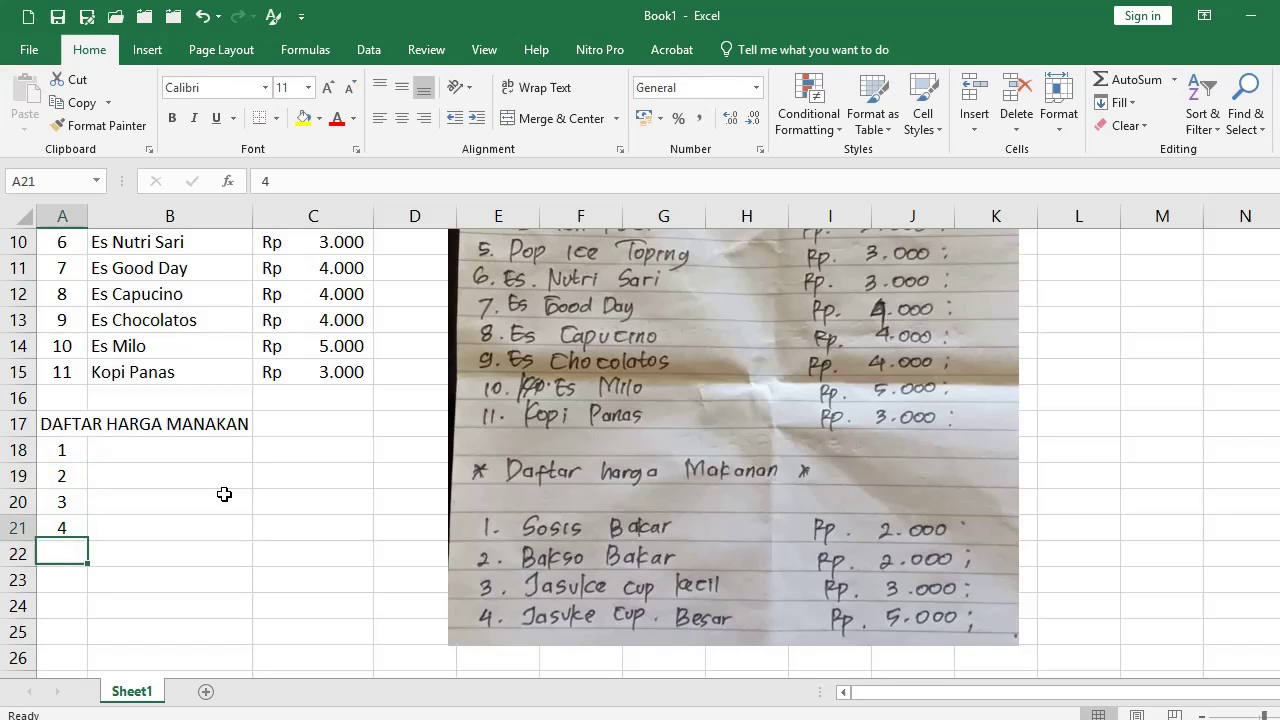
Step: Enter Sosis Bakar, Bakso Bakar, Jasuke Cup Kecil and Jasuke Cup Besar in B18:B21
{"action": "key", "text": "Up"}
{"action": "key", "text": "Up"}
{"action": "key", "text": "Up"}
{"action": "key", "text": "Up"}
{"action": "key", "text": "Right"}
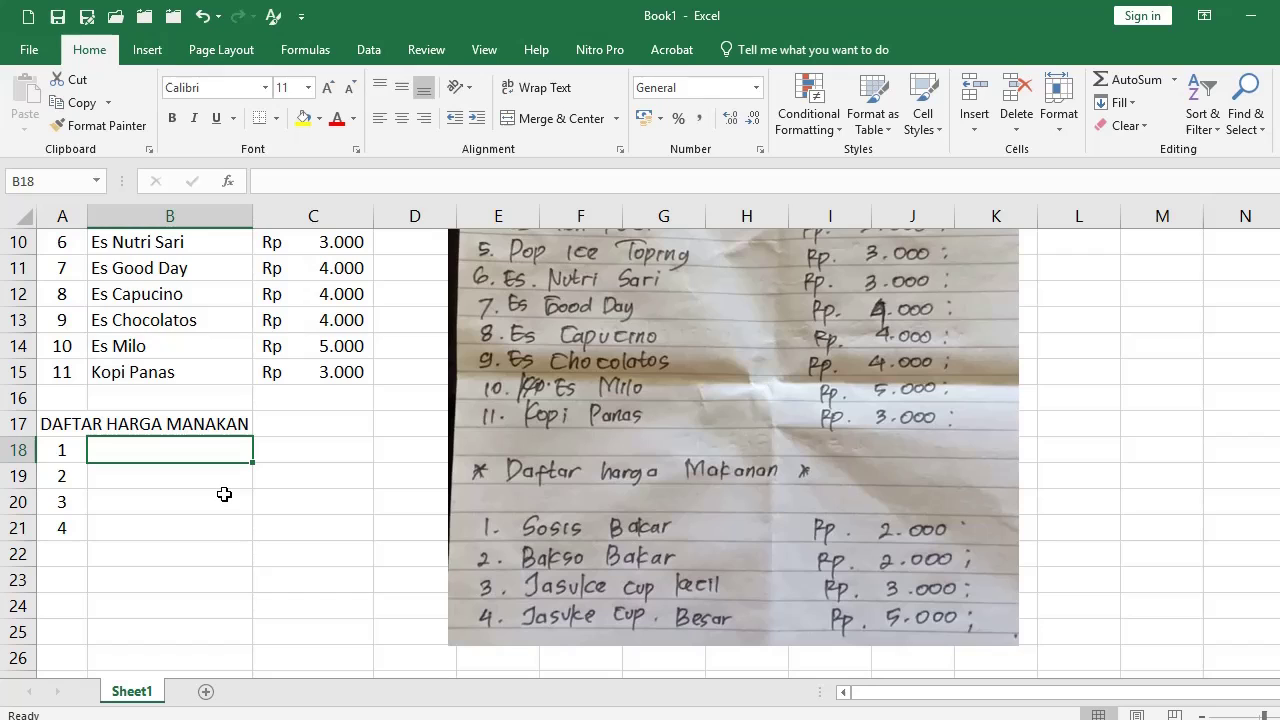
{"action": "type", "text": "Sos"}
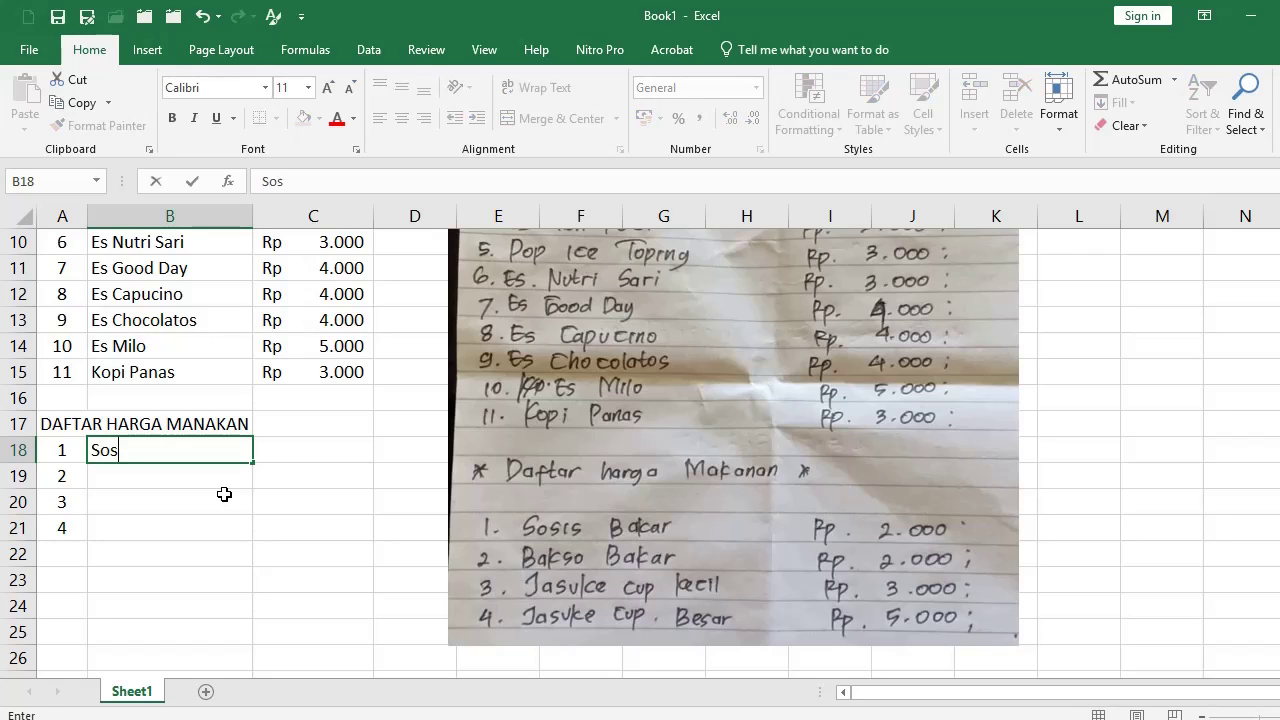
{"action": "type", "text": "is Bakar"}
{"action": "key", "text": "Return"}
{"action": "type", "text": "Bakso Bakar"}
{"action": "key", "text": "Return"}
{"action": "type", "text": "Jasuke Cup Kecil"}
{"action": "key", "text": "Return"}
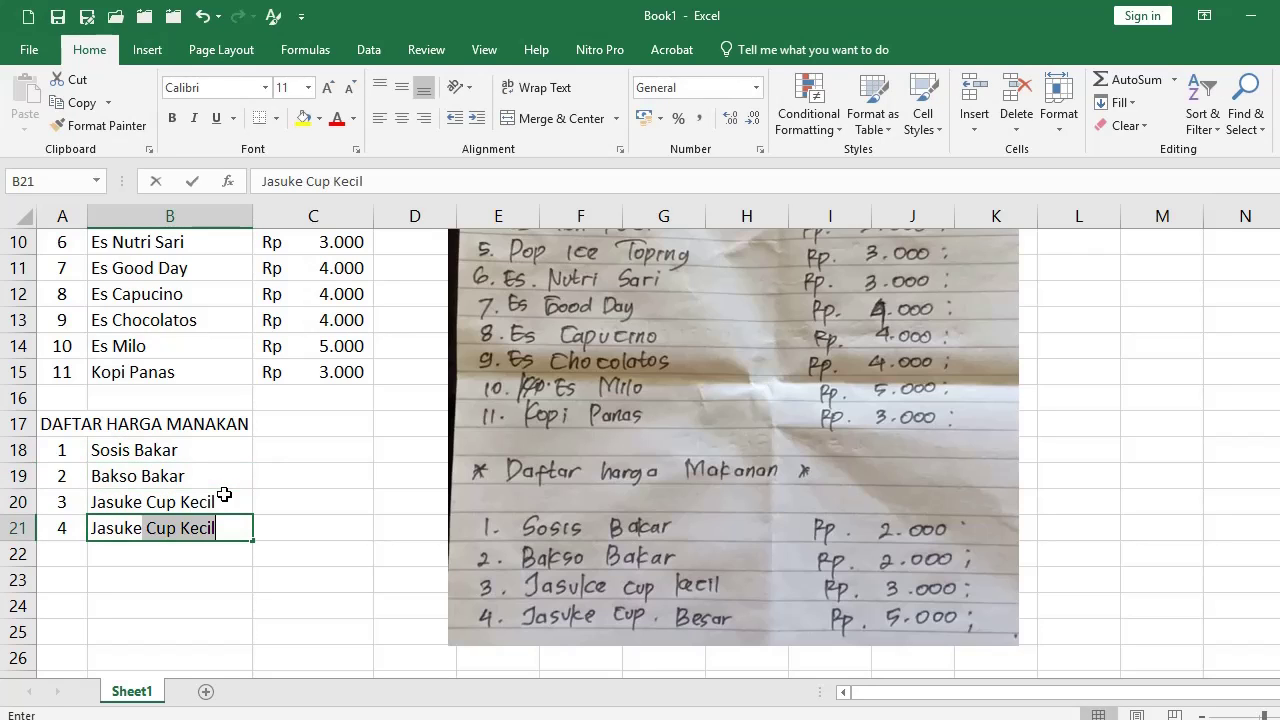
{"action": "type", "text": "Jasuke Cup Besar"}
{"action": "key", "text": "Return"}
Step: Enter the food prices 2000, 2000, 3000 and 5000 in C18:C21
{"action": "key", "text": "Up"}
{"action": "key", "text": "Up"}
{"action": "key", "text": "Up"}
{"action": "key", "text": "Right"}
{"action": "type", "text": "2000"}
{"action": "key", "text": "Return"}
{"action": "type", "text": "2000 30"}
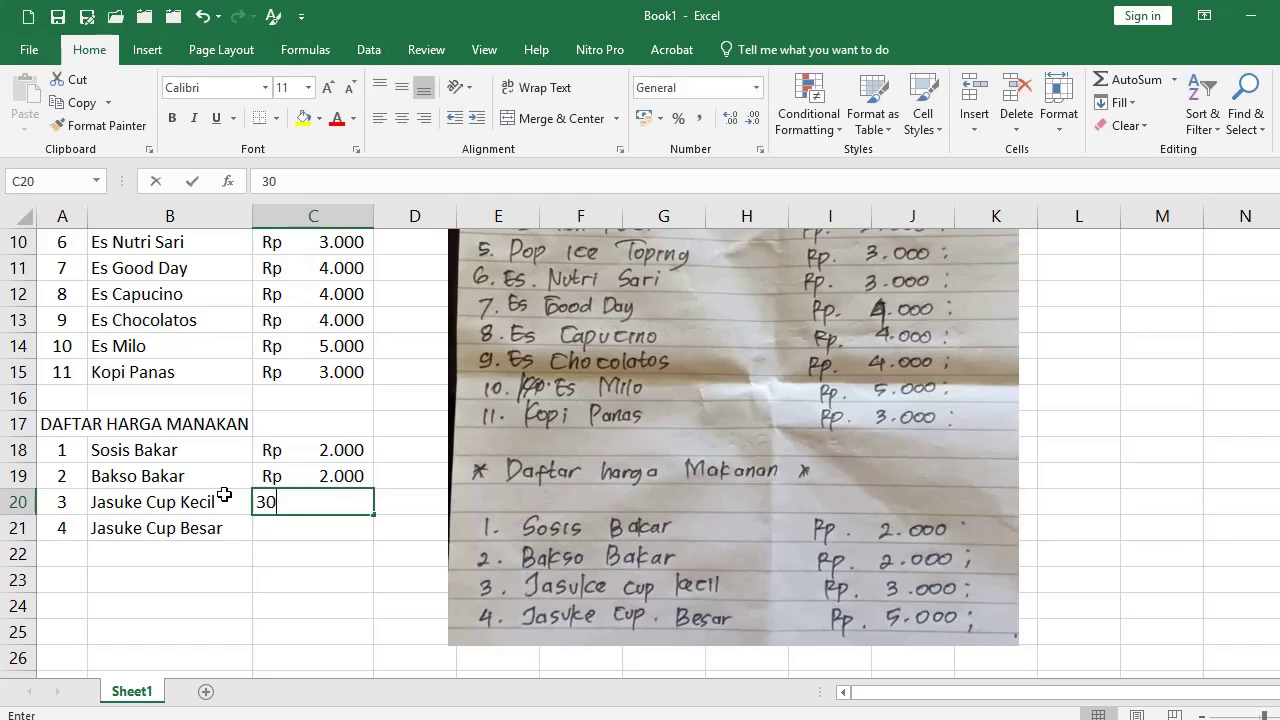
{"action": "type", "text": "00 5000"}
{"action": "scroll", "coordinate": [224, 495], "scroll_direction": "up", "scroll_amount": 3}
Step: Set A1:C1 to Center Across Selection so the KEDAI JUS MBA POPPY title is centred
{"action": "mouse_move", "coordinate": [636, 382]}
{"action": "left_mouse_down"}
{"action": "mouse_move", "coordinate": [615, 399]}
{"action": "mouse_move", "coordinate": [684, 391]}
{"action": "left_mouse_up"}
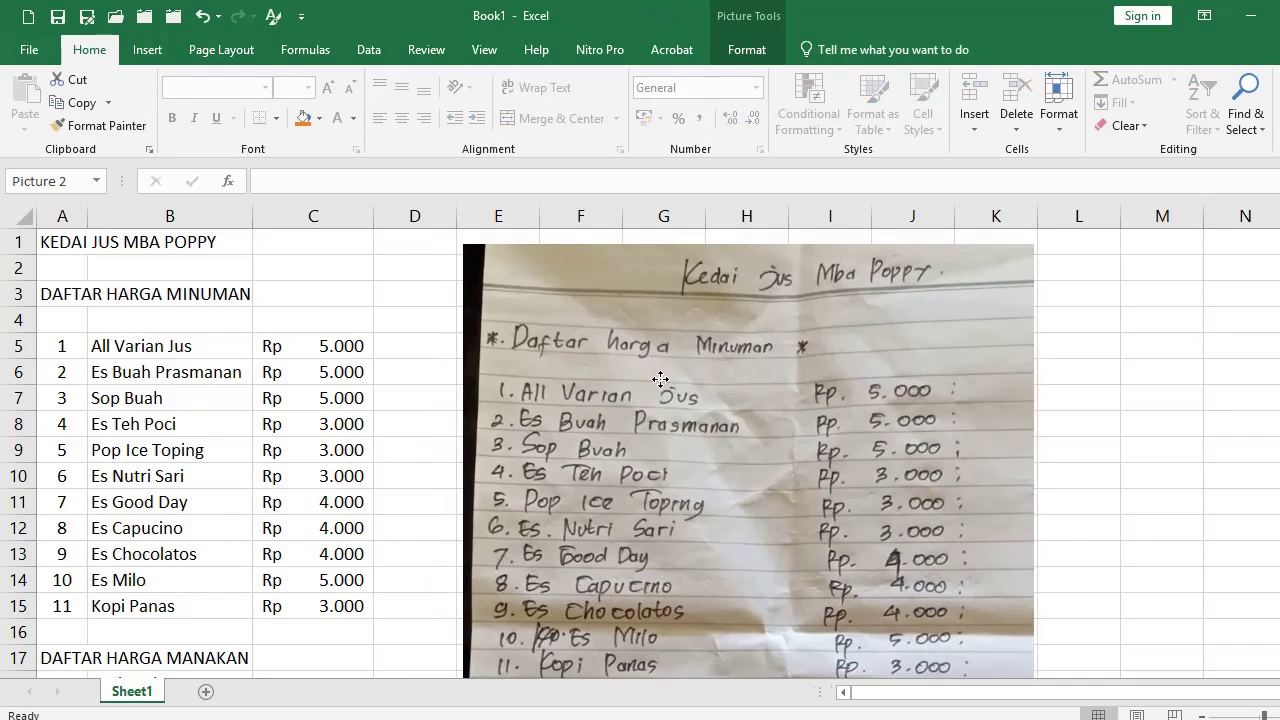
{"action": "key", "text": "ctrl+Home"}
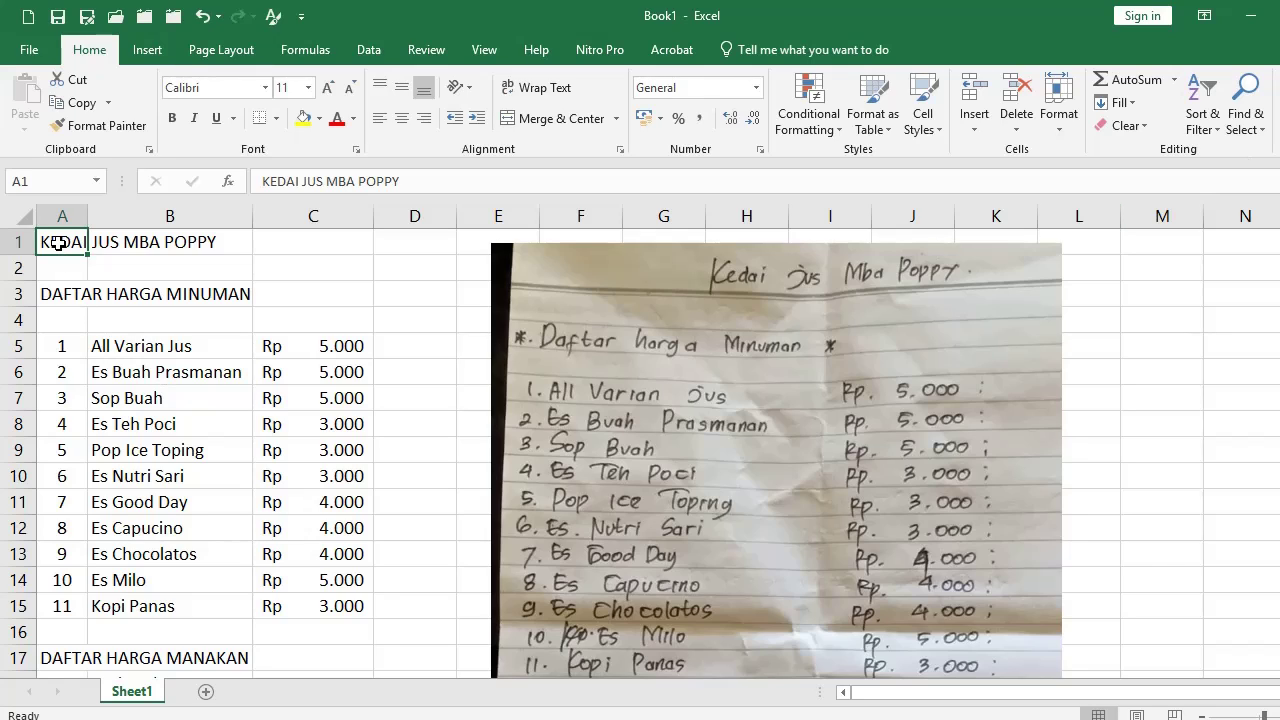
{"action": "left_click_drag", "start_coordinate": [59, 242], "coordinate": [340, 241]}
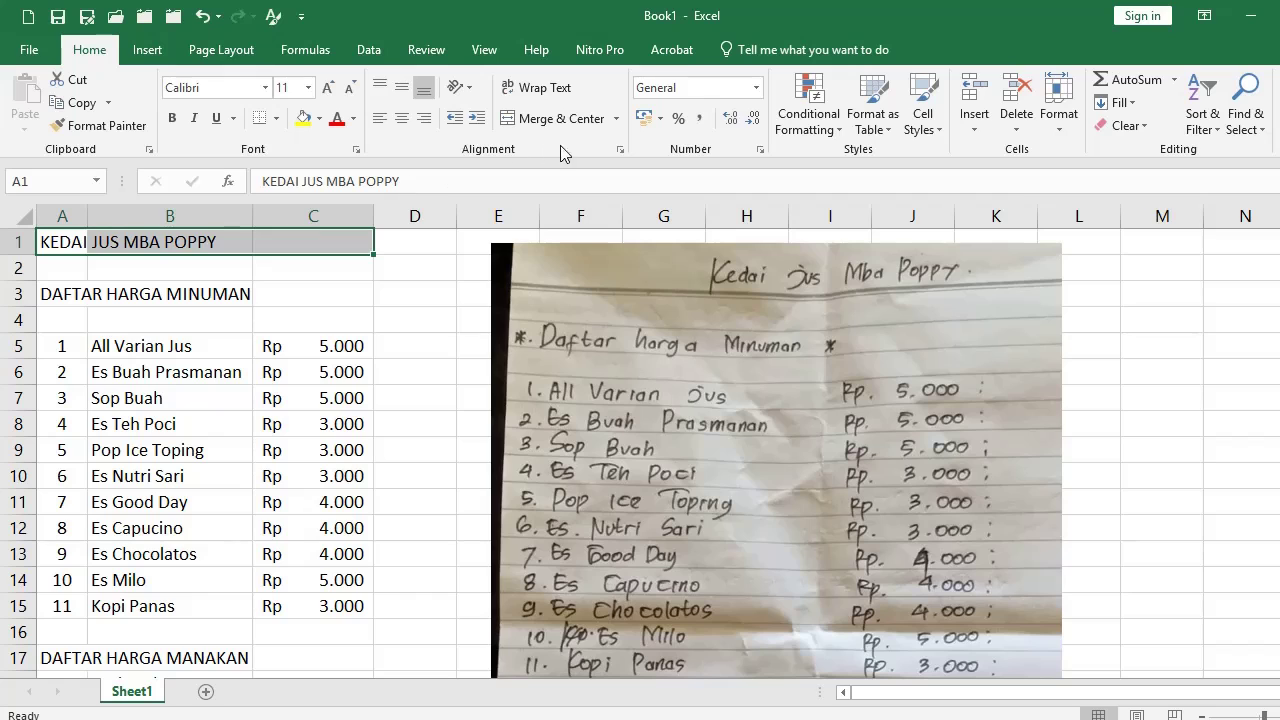
{"action": "left_click", "coordinate": [620, 150]}
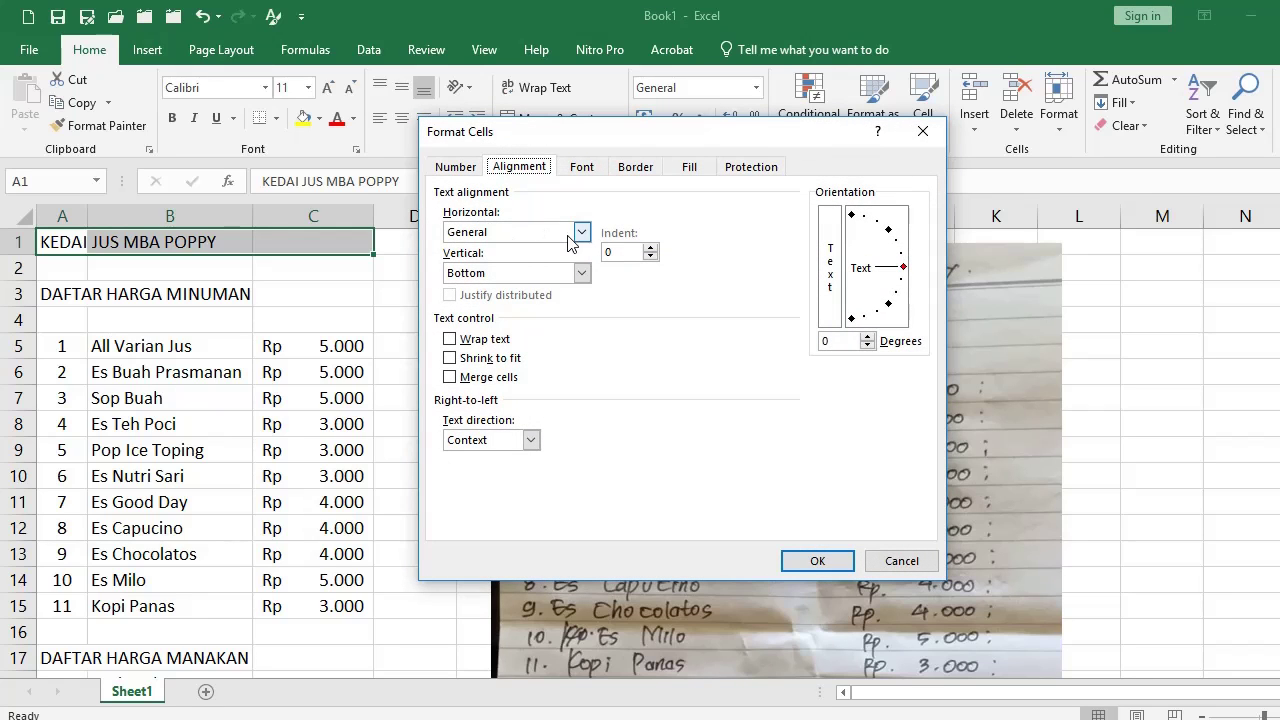
{"action": "left_click", "coordinate": [581, 232]}
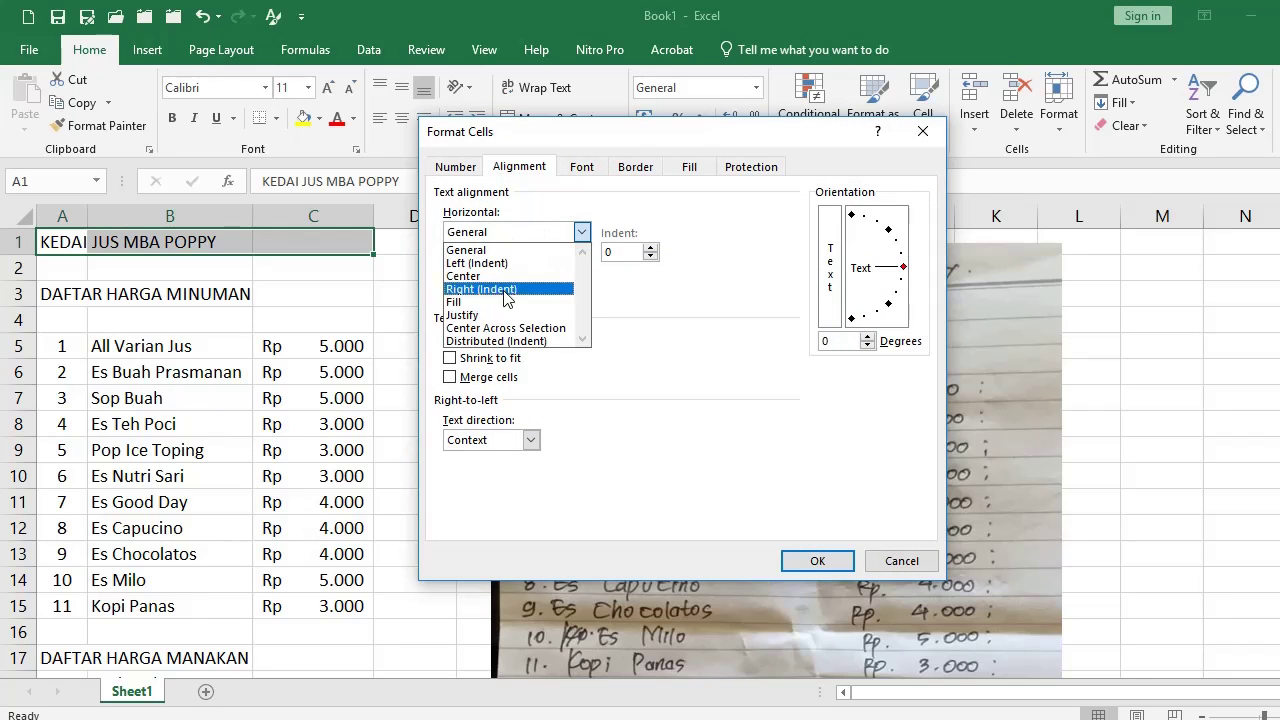
{"action": "left_click", "coordinate": [537, 329]}
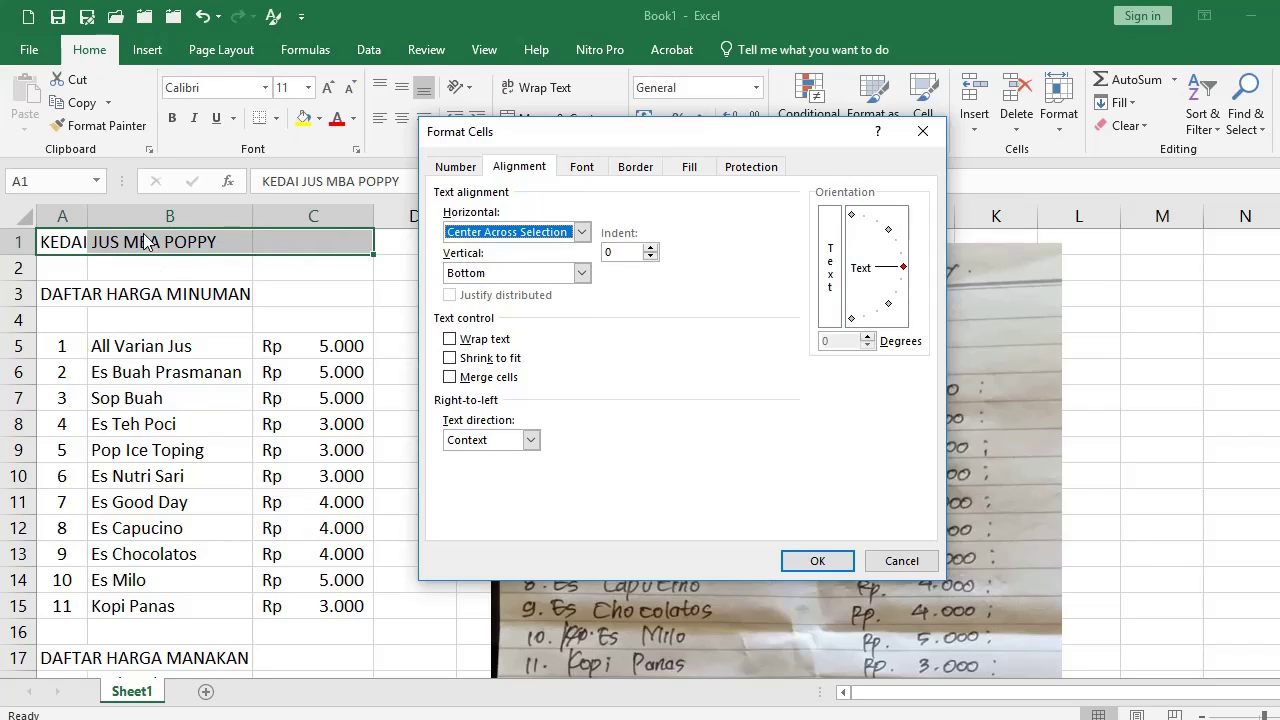
{"action": "left_click", "coordinate": [818, 561]}
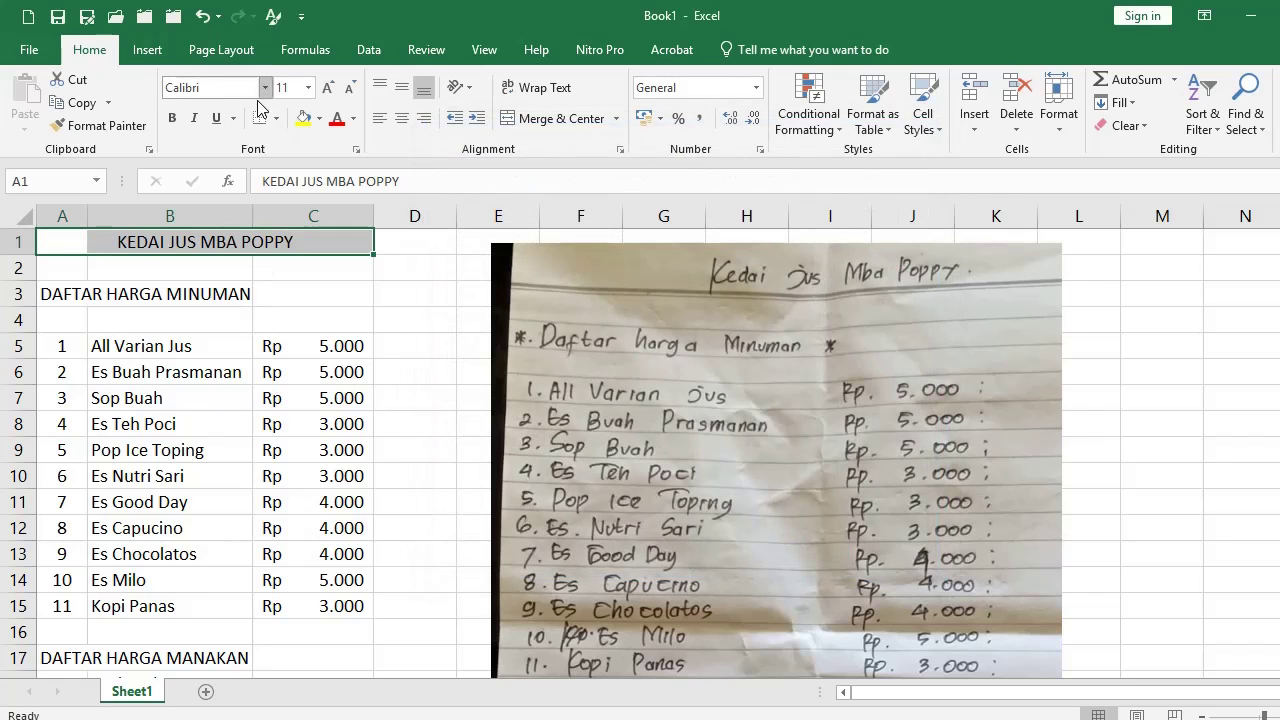
Step: Apply the Adobe Gothic Std B font at size 14 to the entire sheet
{"action": "left_click", "coordinate": [22, 219]}
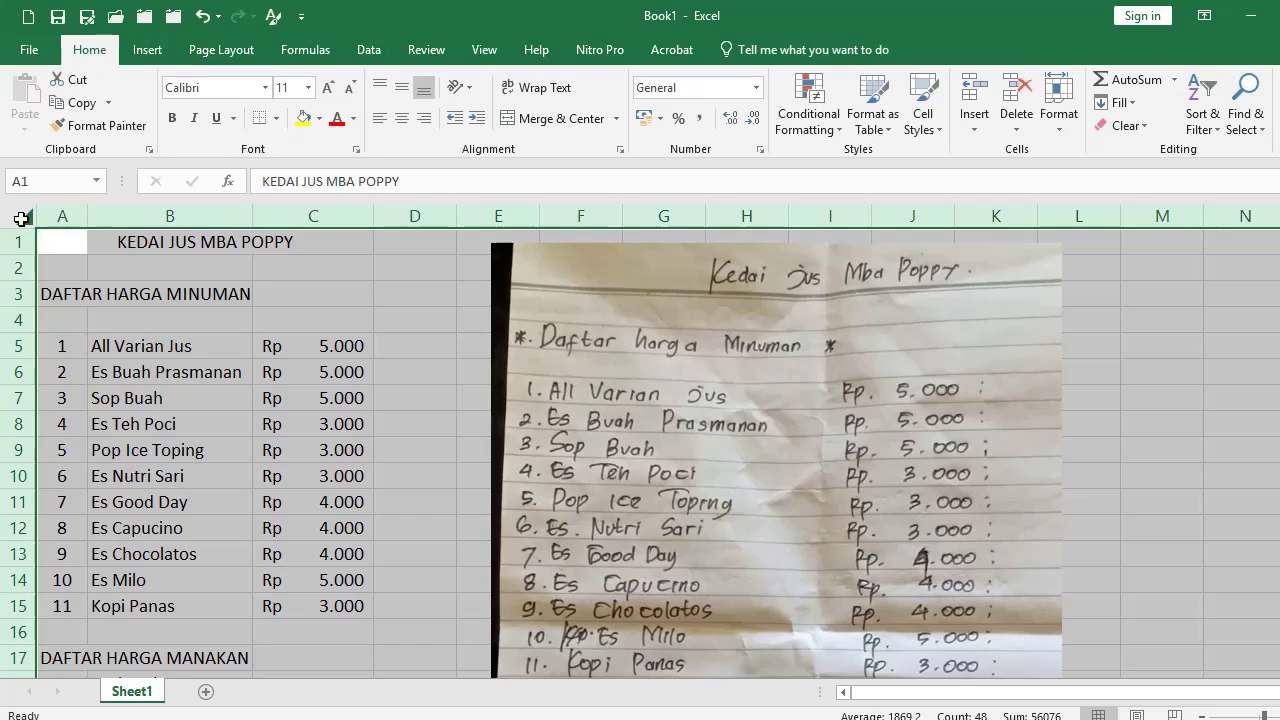
{"action": "left_click", "coordinate": [265, 87]}
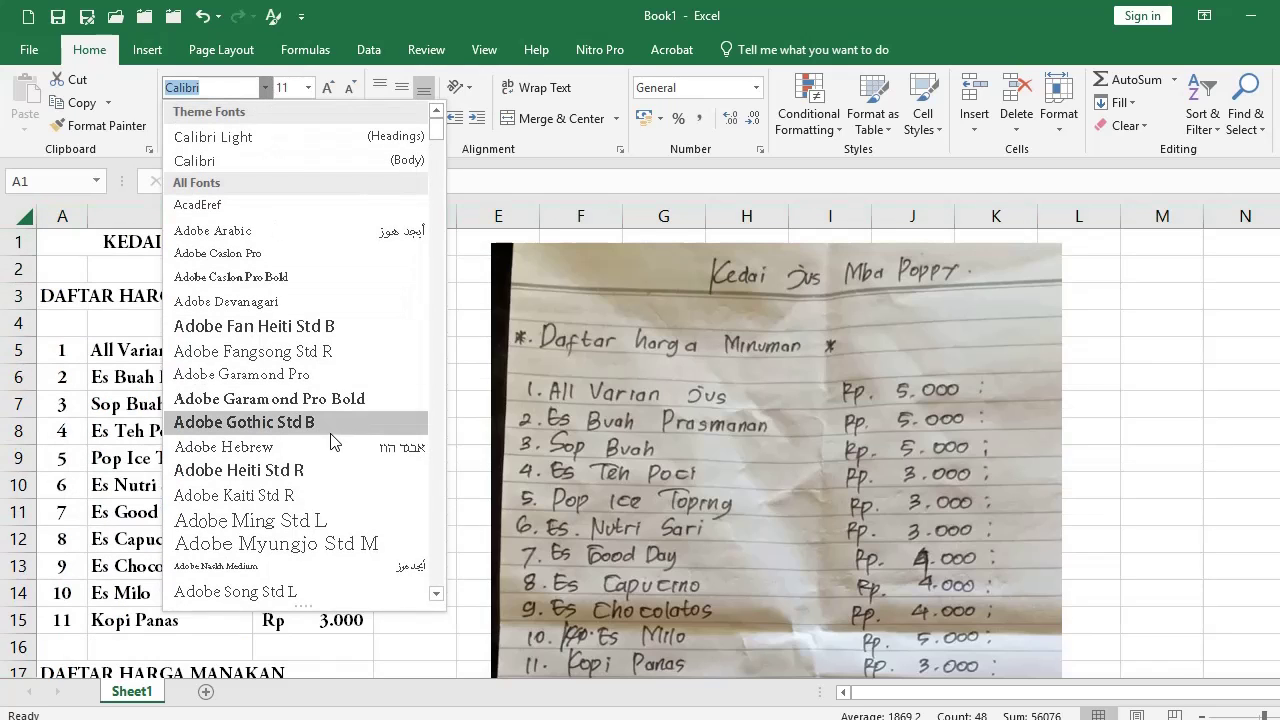
{"action": "left_click", "coordinate": [309, 429]}
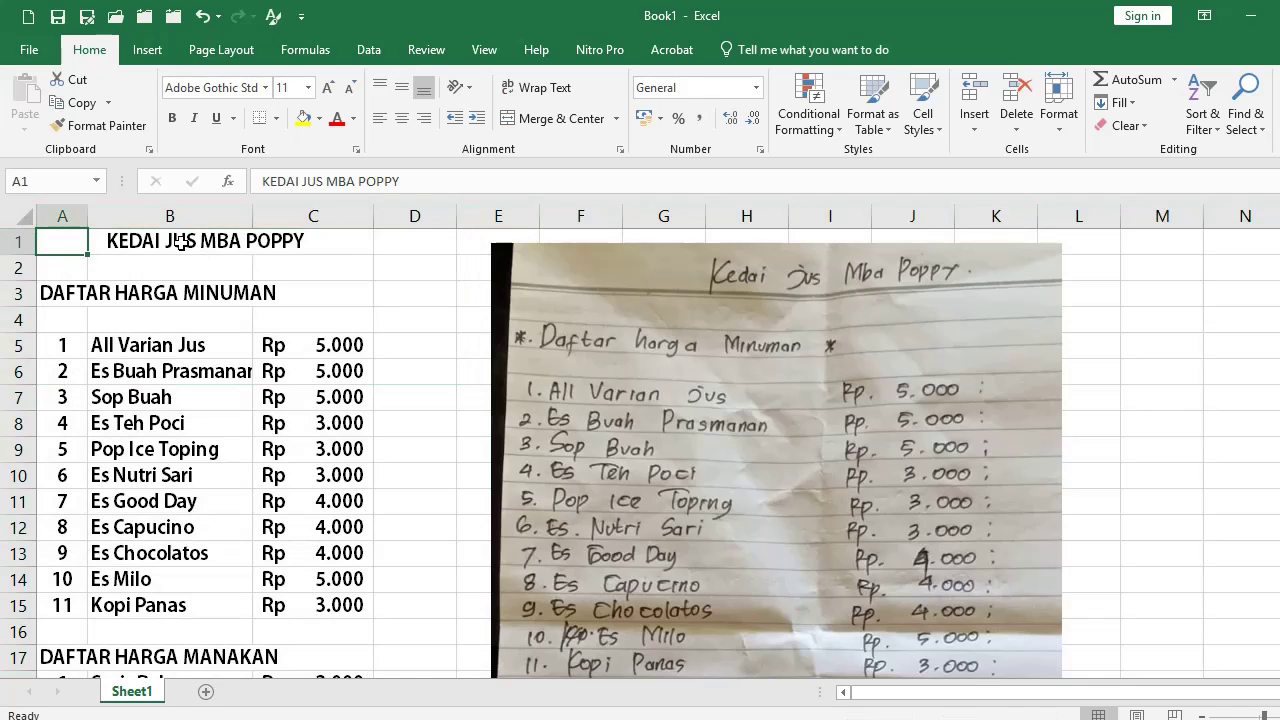
{"action": "left_click", "coordinate": [24, 217]}
{"action": "left_click", "coordinate": [296, 87]}
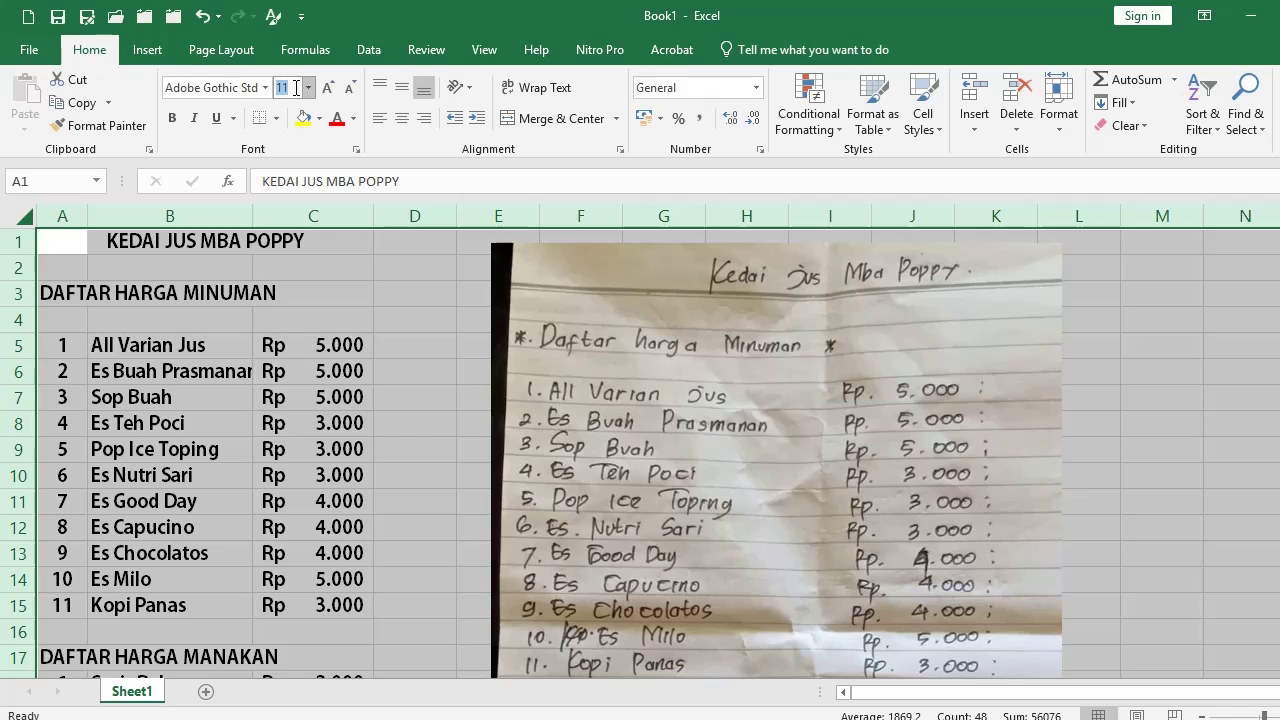
{"action": "type", "text": "14"}
{"action": "key", "text": "Return"}
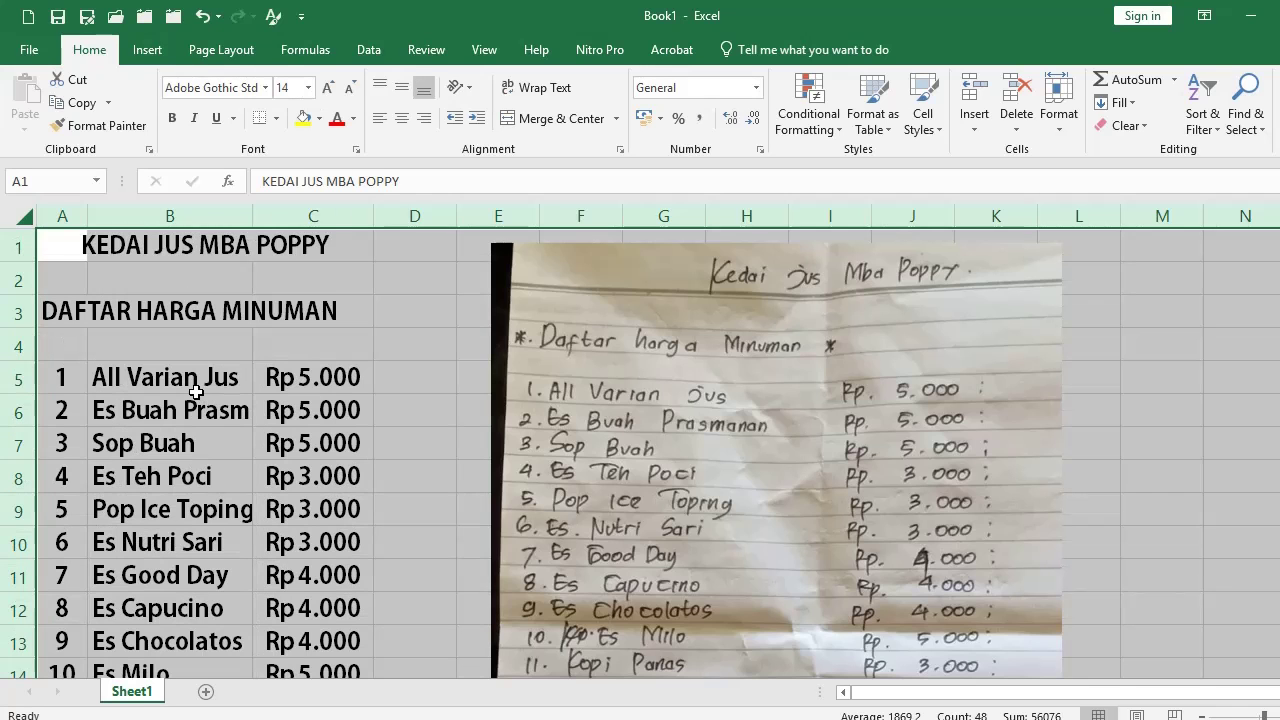
{"action": "left_click_drag", "start_coordinate": [195, 392], "coordinate": [193, 590]}
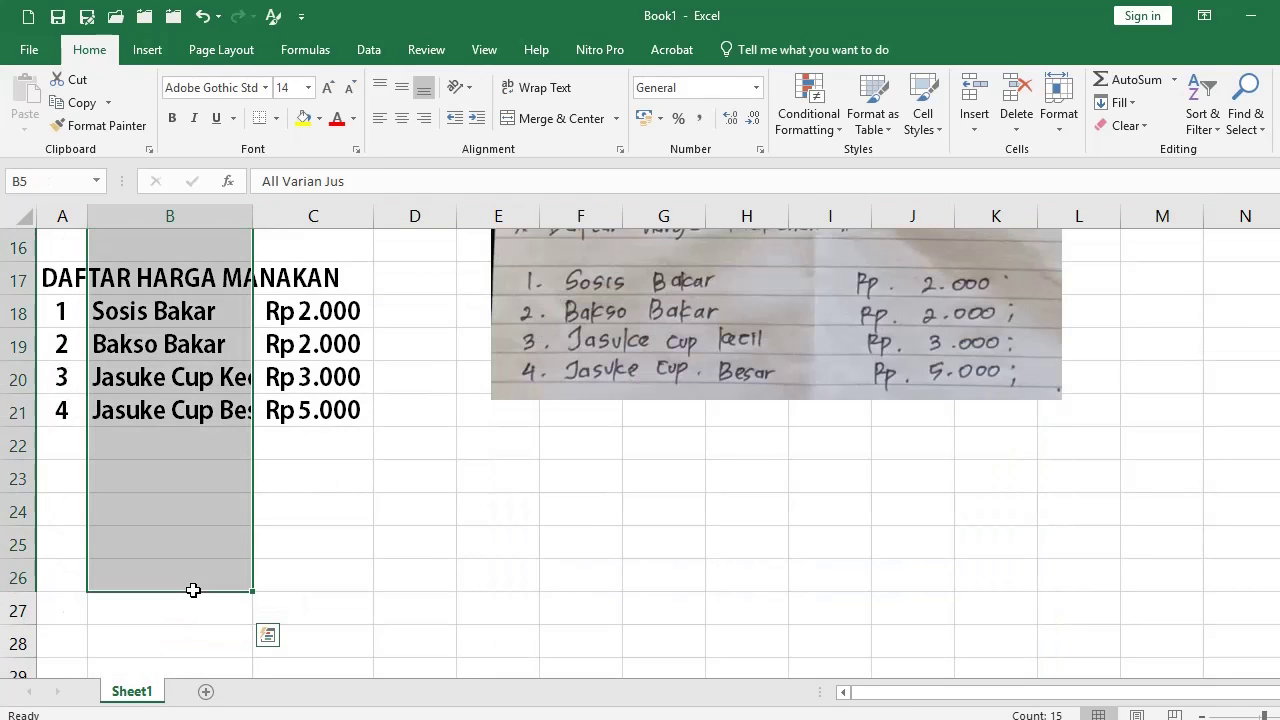
Step: AutoFit column B to the item names and widen column C slightly
{"action": "key", "text": "alt+o"}
{"action": "key", "text": "c"}
{"action": "key", "text": "a"}
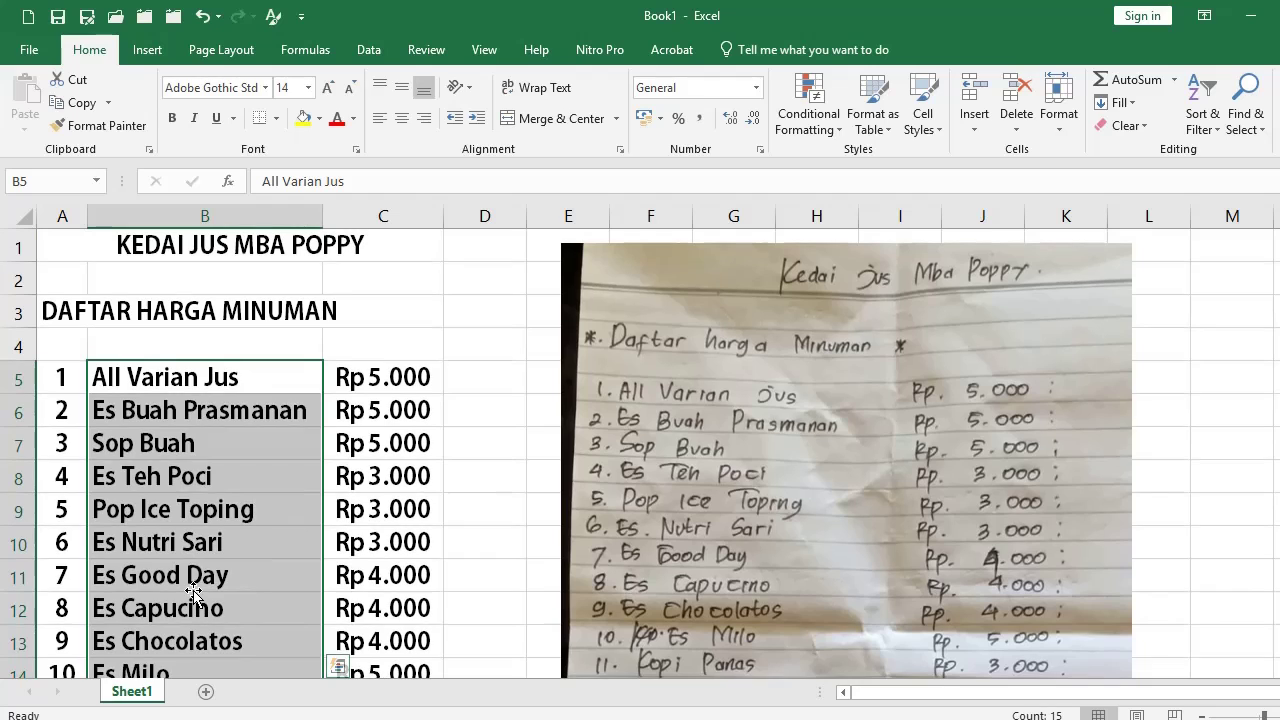
{"action": "left_click", "coordinate": [240, 481]}
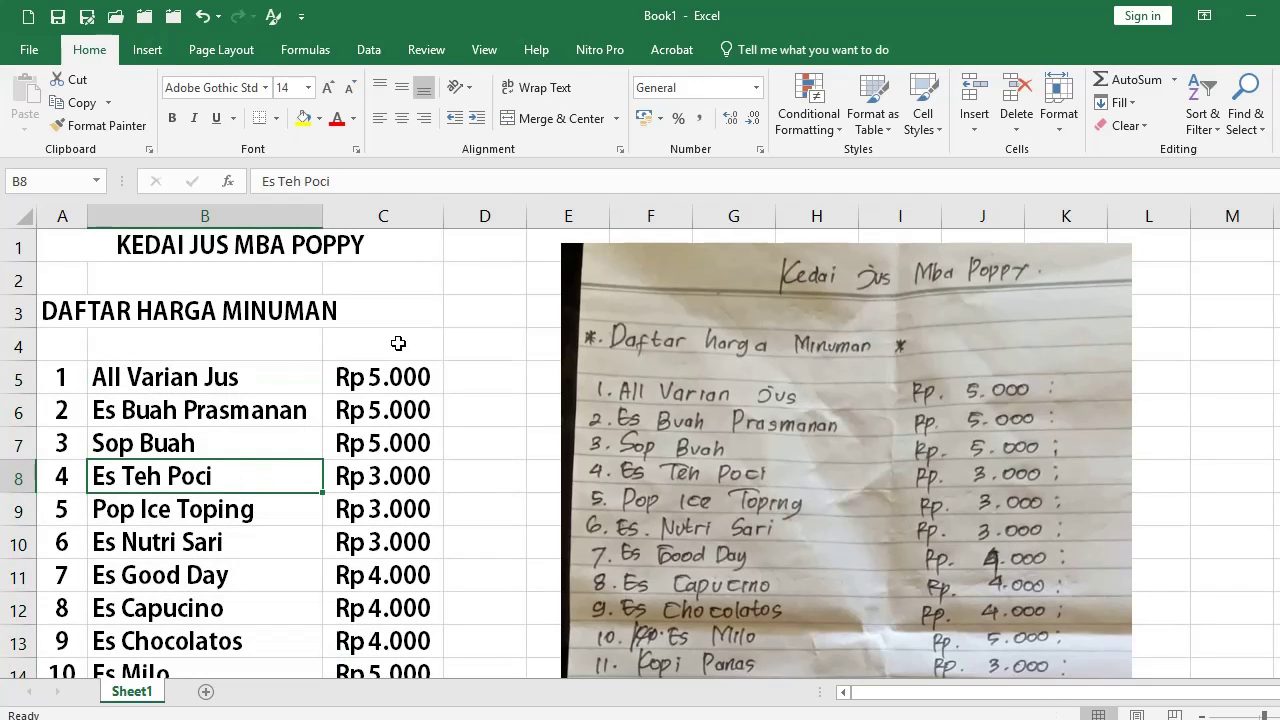
{"action": "left_click_drag", "start_coordinate": [443, 216], "coordinate": [459, 216]}
{"action": "scroll", "coordinate": [440, 368], "scroll_direction": "down", "scroll_amount": 3}
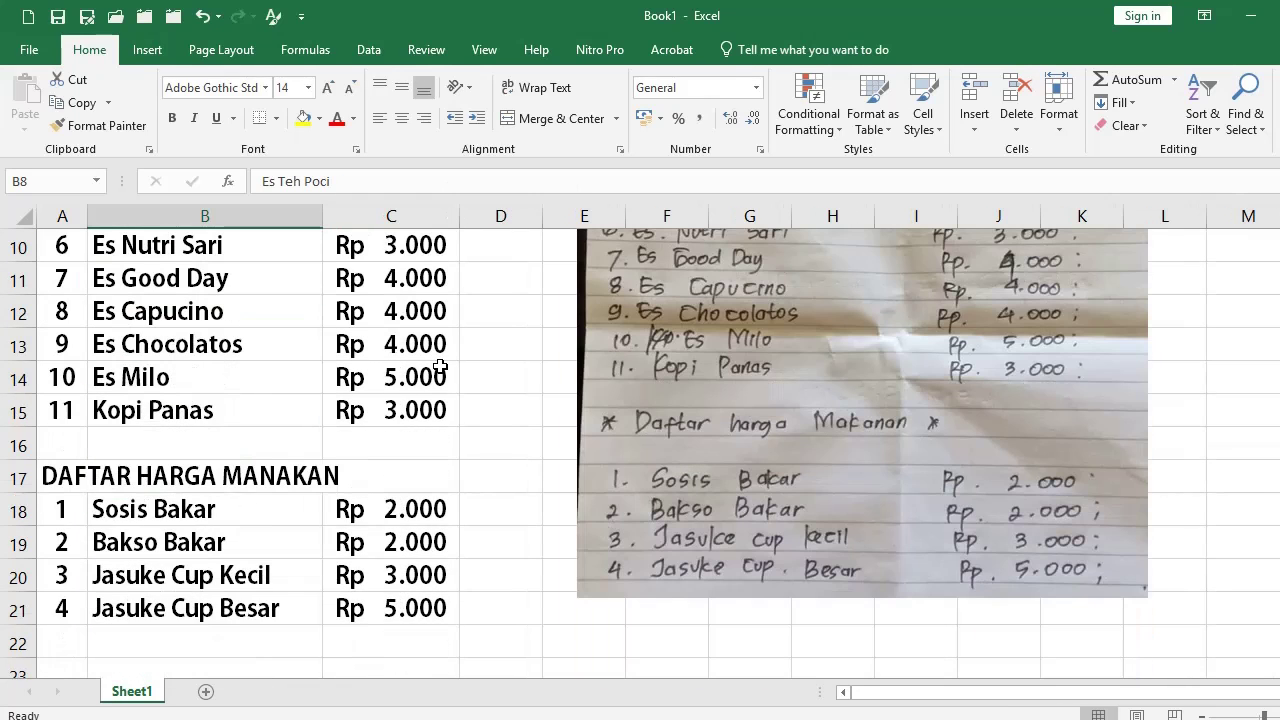
{"action": "scroll", "coordinate": [253, 433], "scroll_direction": "up", "scroll_amount": 3}
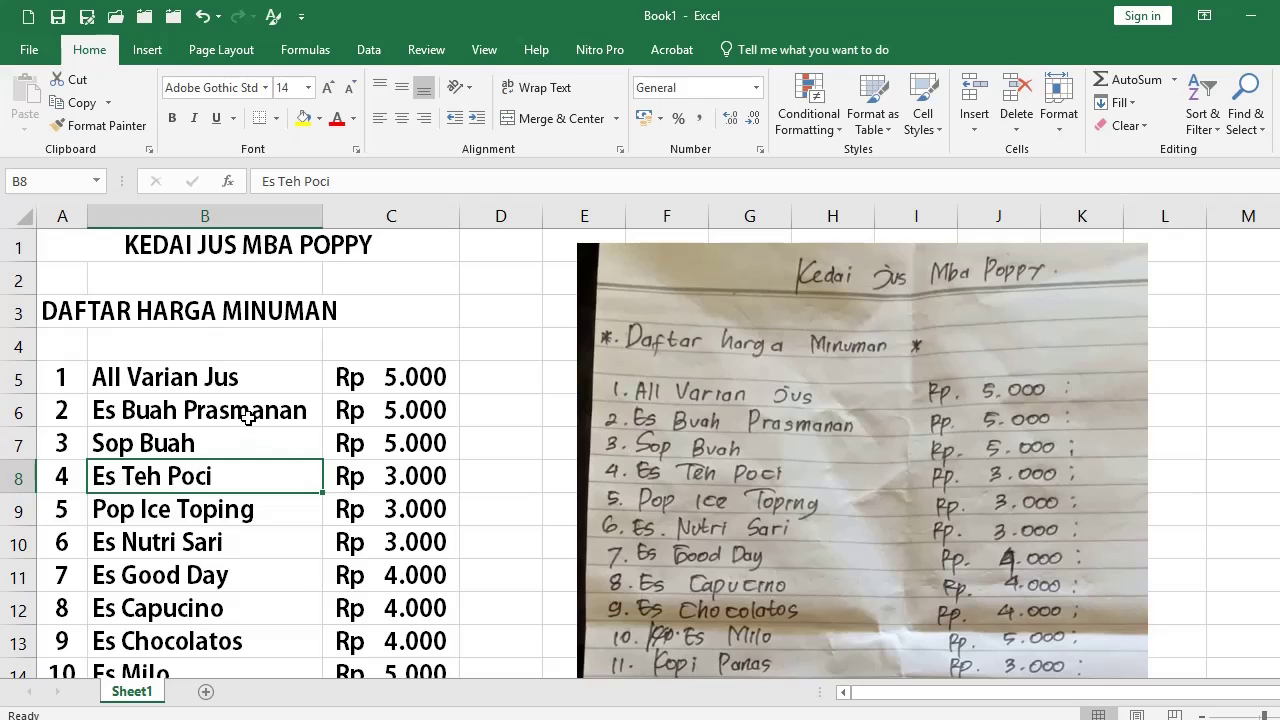
Step: Set the KEDAI JUS MBA POPPY title to size 22 and widen column B a little more
{"action": "left_click", "coordinate": [55, 253]}
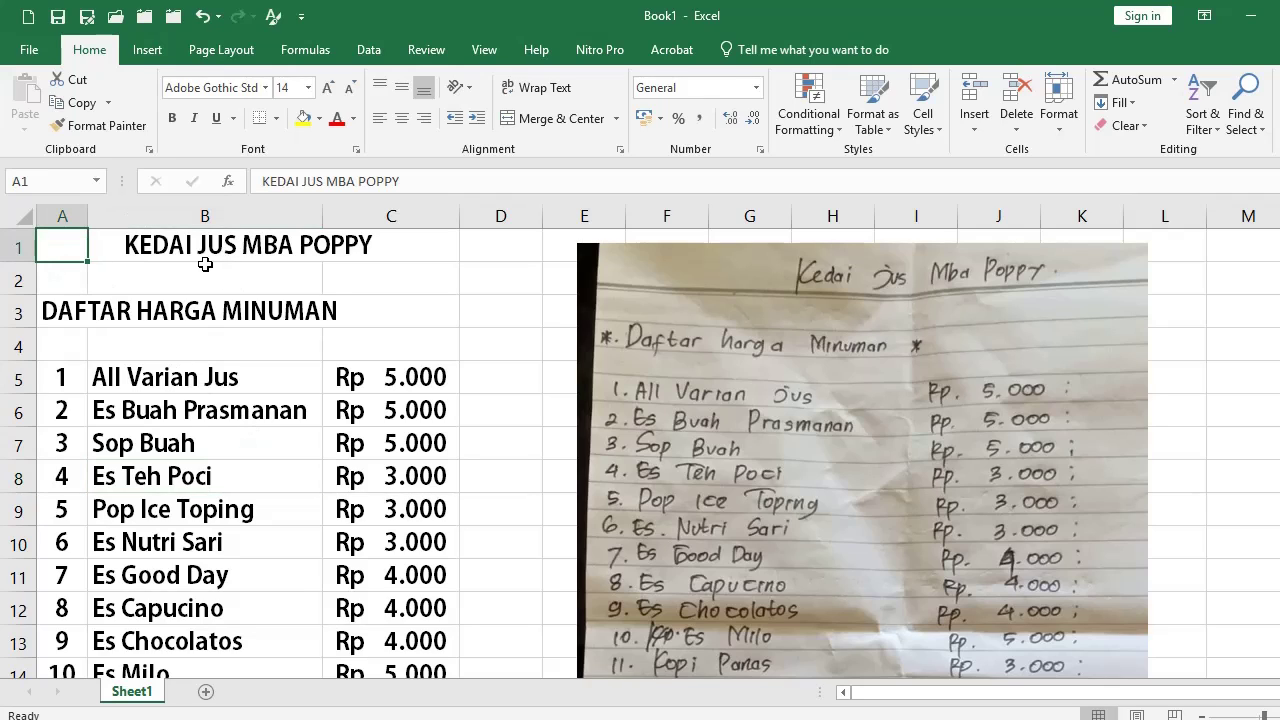
{"action": "left_click", "coordinate": [309, 88]}
{"action": "left_click", "coordinate": [288, 282]}
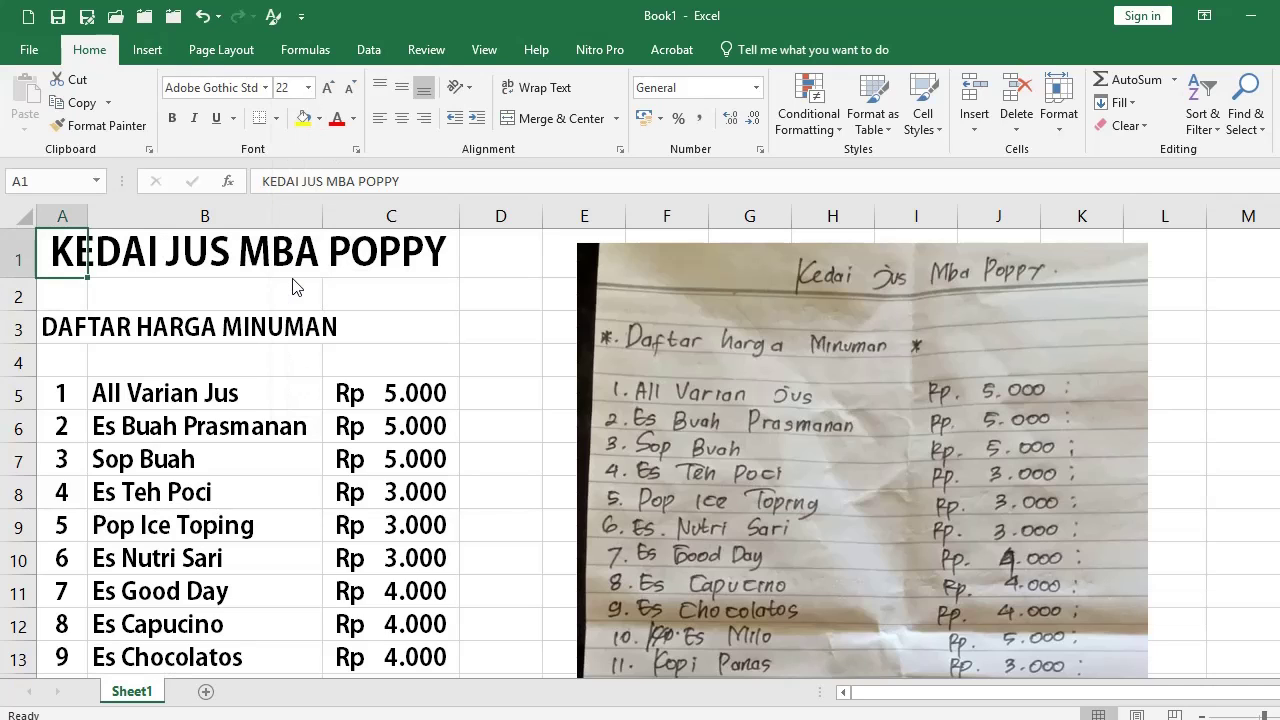
{"action": "left_click", "coordinate": [302, 421]}
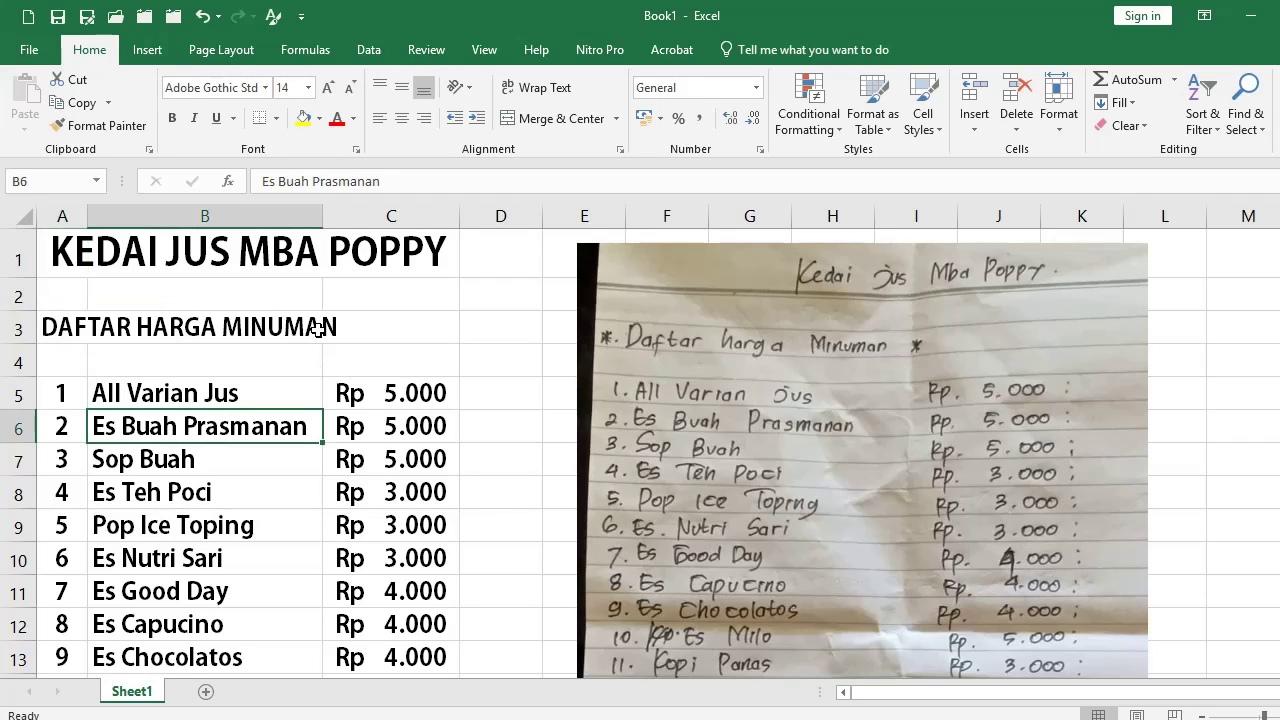
{"action": "left_click_drag", "start_coordinate": [327, 214], "coordinate": [365, 216]}
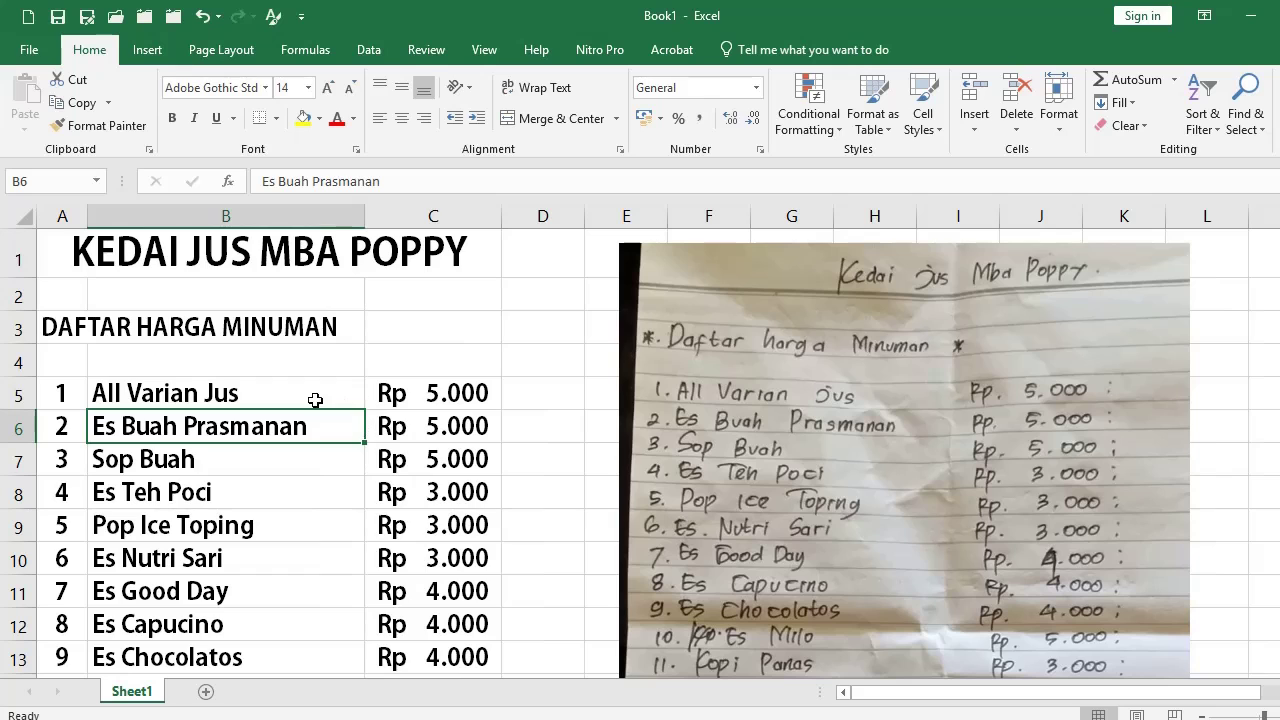
{"action": "left_click_drag", "start_coordinate": [70, 327], "coordinate": [414, 322]}
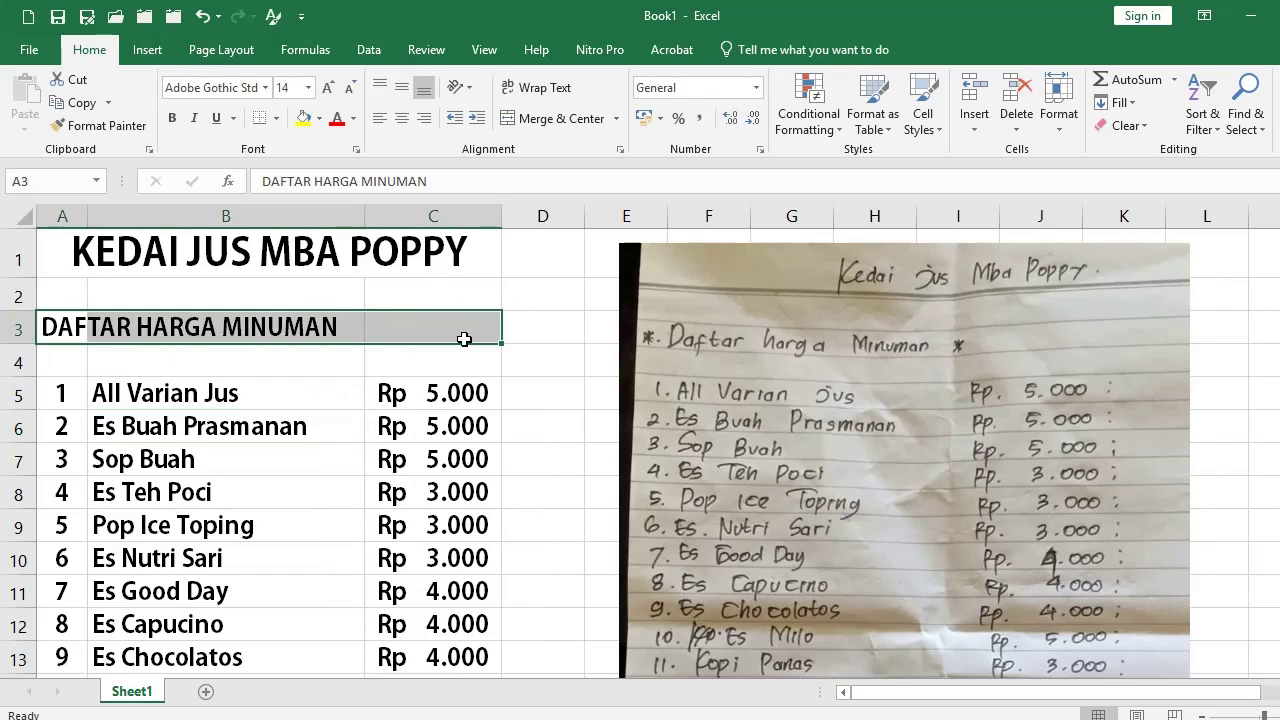
Step: Centre the DAFTAR HARGA MINUMAN heading across the selected columns through Format Cells alignment
{"action": "left_click", "coordinate": [620, 148]}
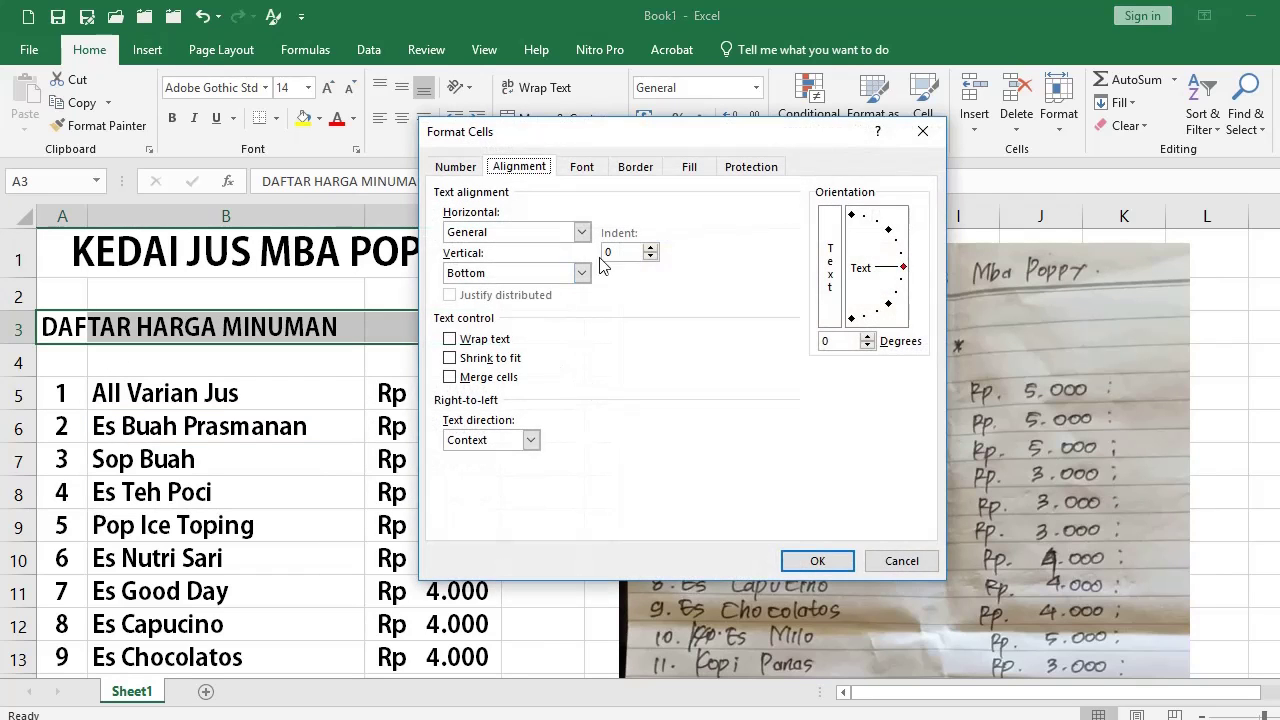
{"action": "left_click", "coordinate": [581, 232]}
{"action": "left_click", "coordinate": [505, 328]}
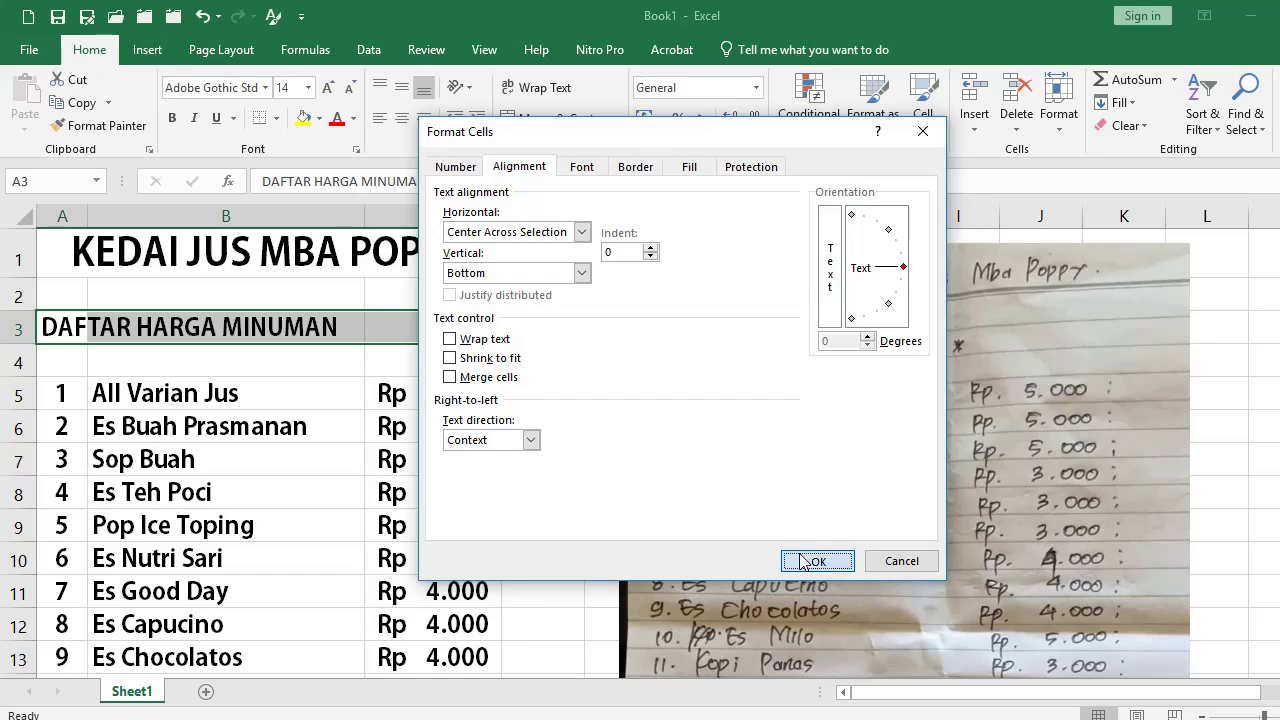
{"action": "left_click", "coordinate": [814, 561]}
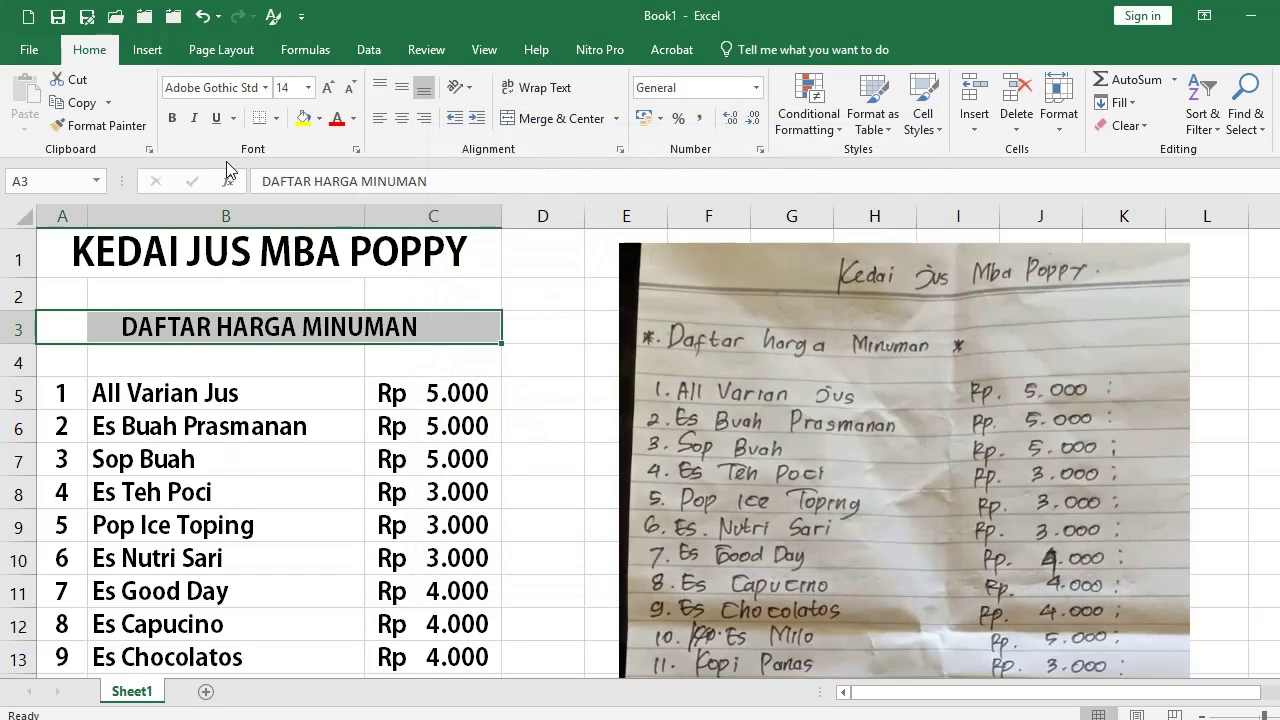
Step: Underline DAFTAR HARGA MINUMAN and copy its formatting onto the DAFTAR HARGA MANAKAN heading
{"action": "left_click", "coordinate": [217, 121]}
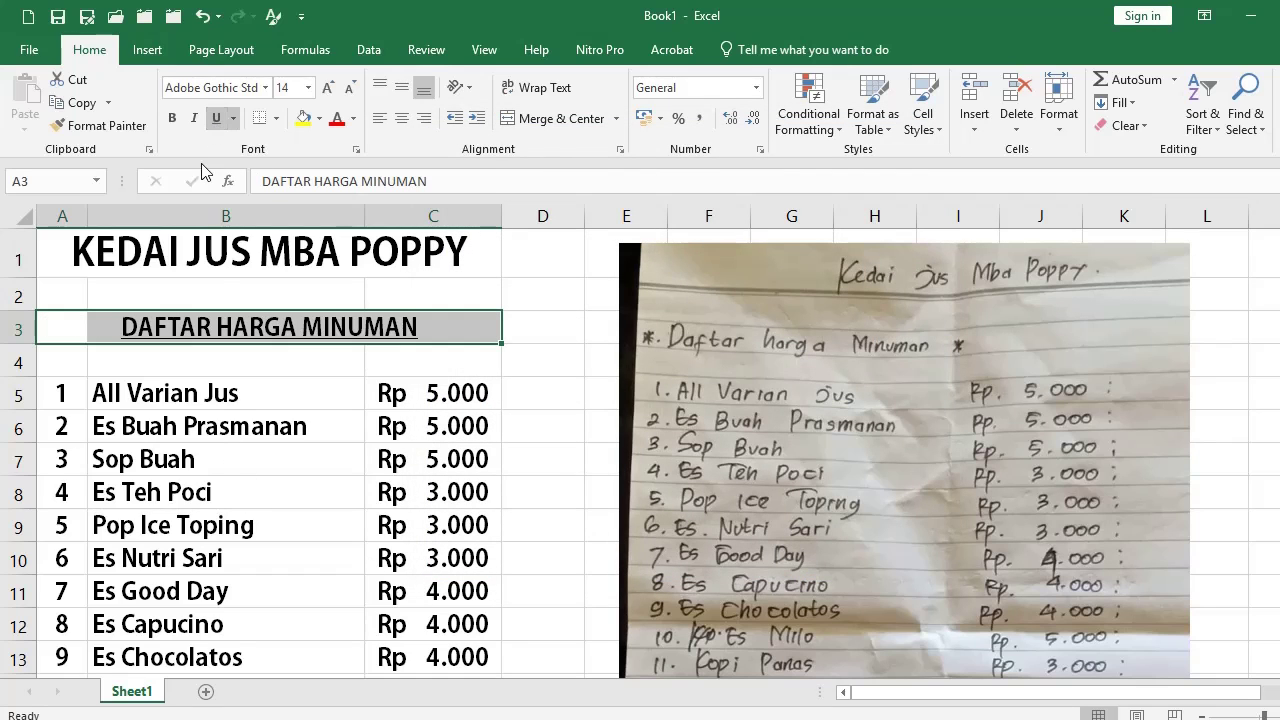
{"action": "left_click", "coordinate": [70, 128]}
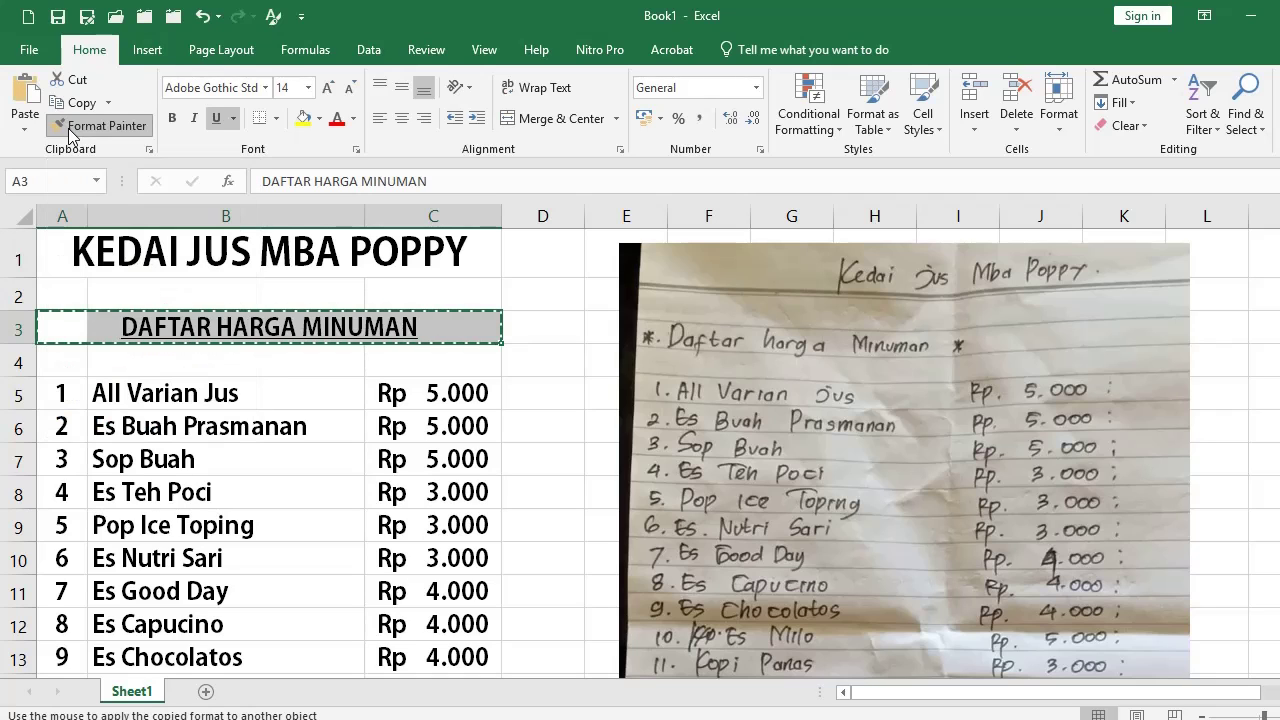
{"action": "scroll", "coordinate": [143, 385], "scroll_direction": "down", "scroll_amount": 7}
{"action": "scroll", "coordinate": [148, 382], "scroll_direction": "up", "scroll_amount": 2}
{"action": "scroll", "coordinate": [148, 382], "scroll_direction": "up", "scroll_amount": 1}
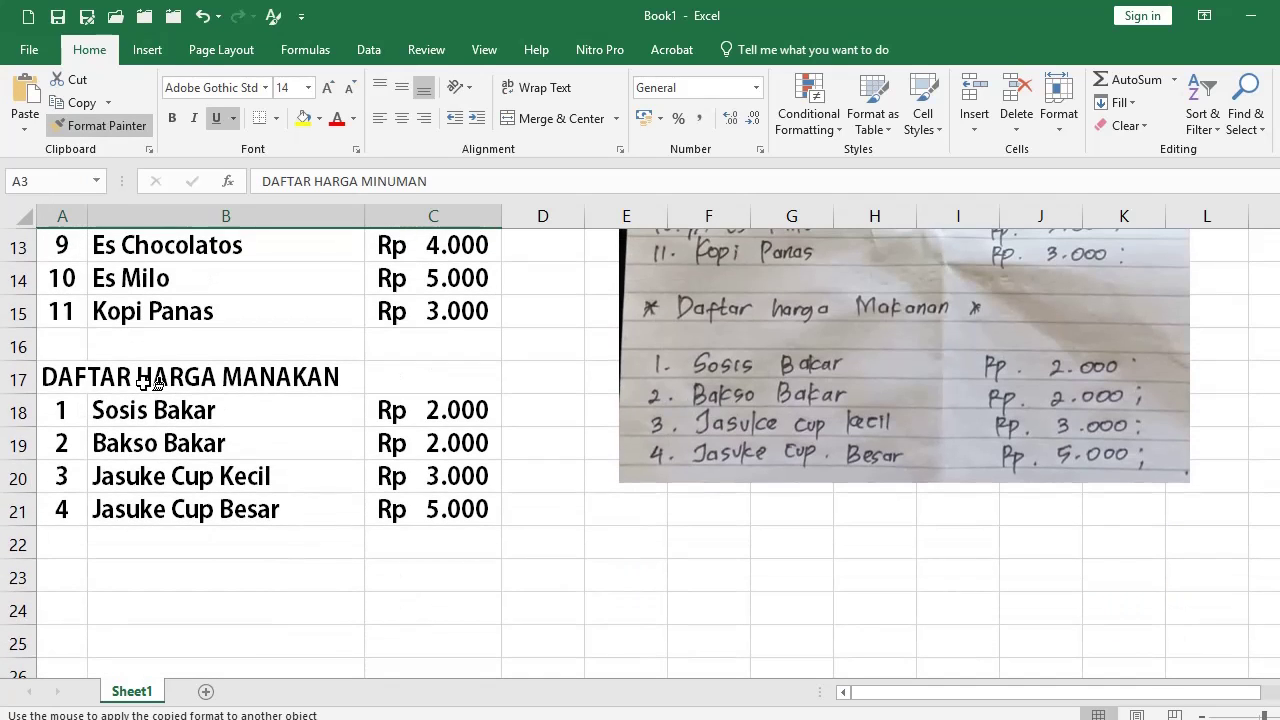
{"action": "left_click", "coordinate": [60, 378]}
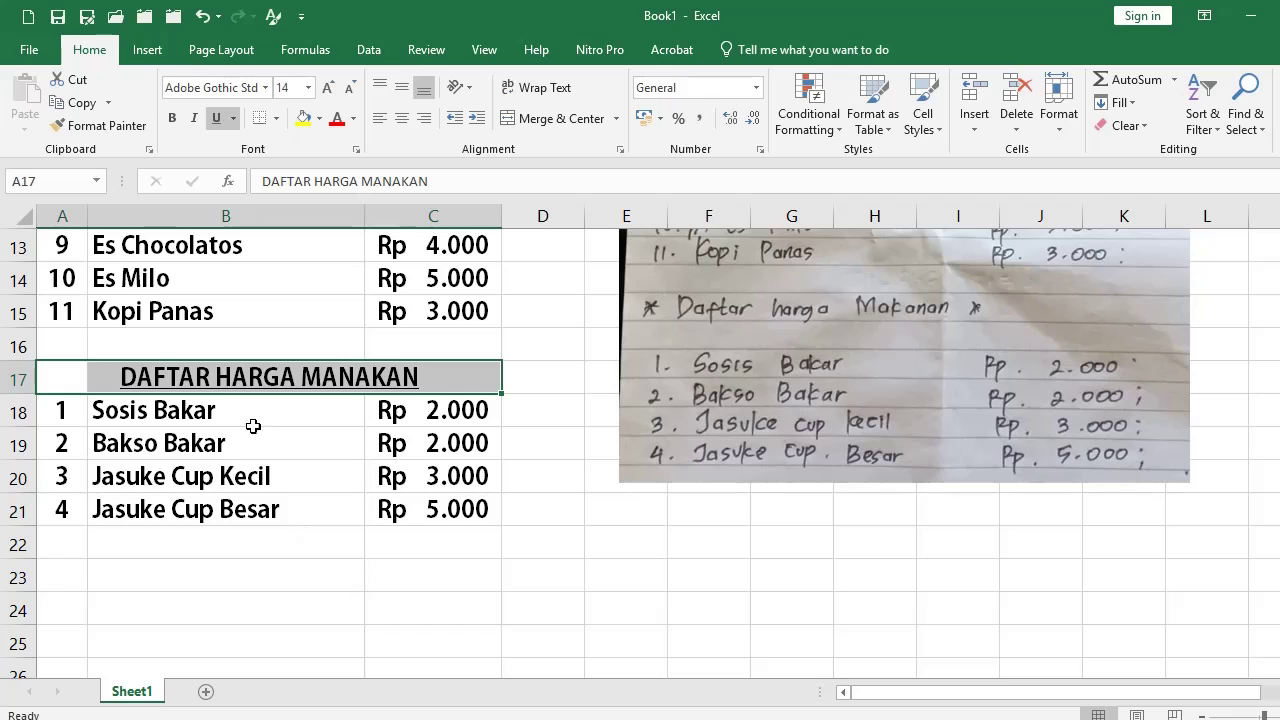
{"action": "left_click", "coordinate": [279, 557]}
{"action": "scroll", "coordinate": [282, 511], "scroll_direction": "up", "scroll_amount": 4}
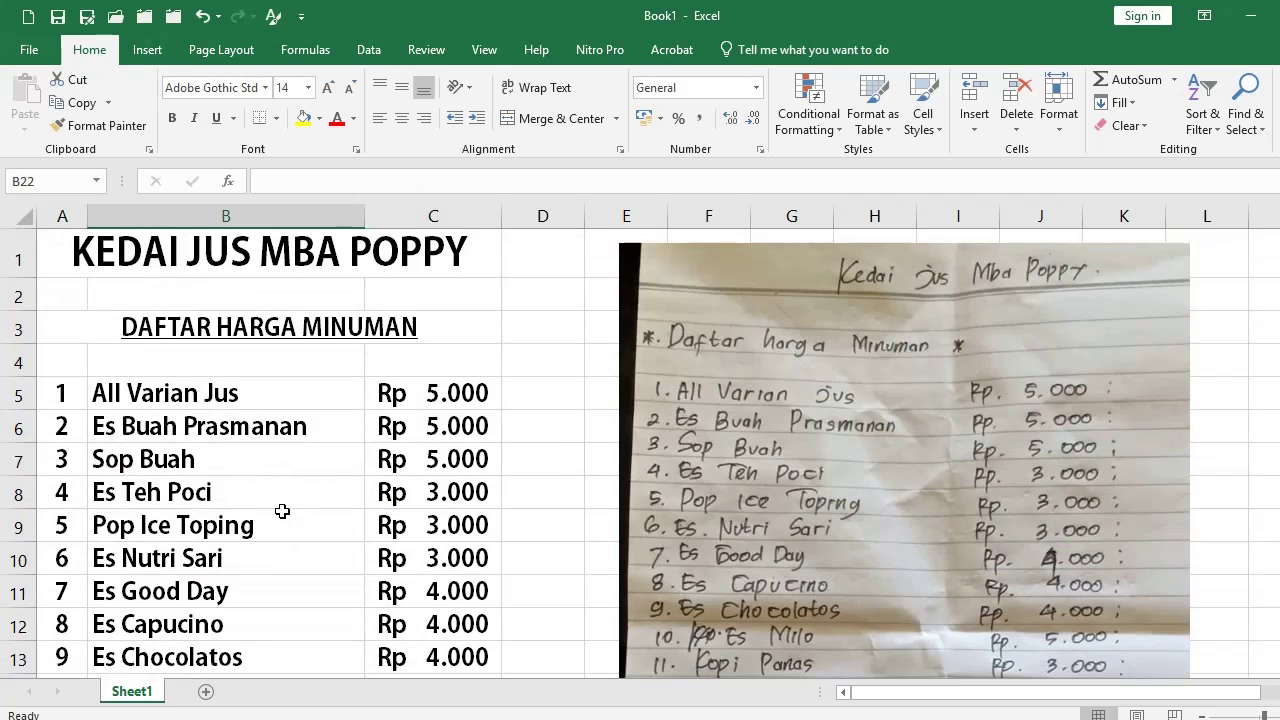
{"action": "scroll", "coordinate": [282, 511], "scroll_direction": "down", "scroll_amount": 2}
Step: Insert a blank row above Sosis Bakar using Alt, I, R
{"action": "scroll", "coordinate": [280, 511], "scroll_direction": "down", "scroll_amount": 1}
{"action": "left_click", "coordinate": [245, 514]}
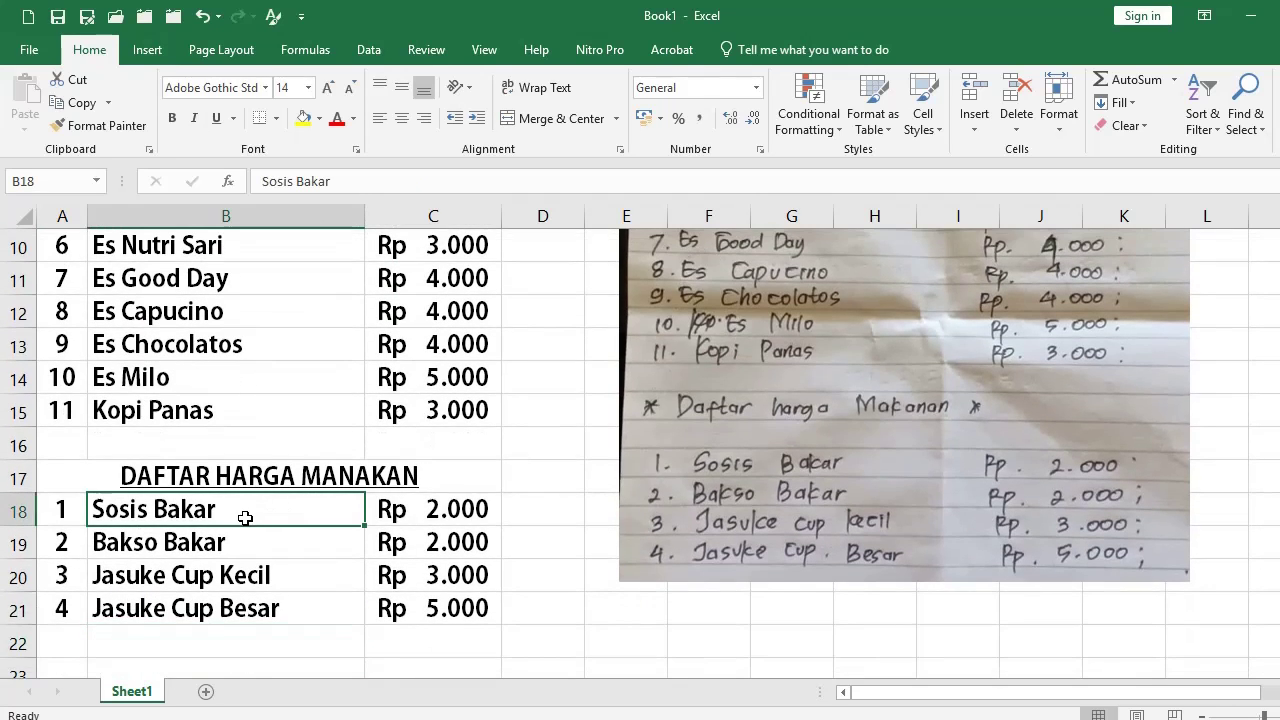
{"action": "key", "text": "alt"}
{"action": "key", "text": "i"}
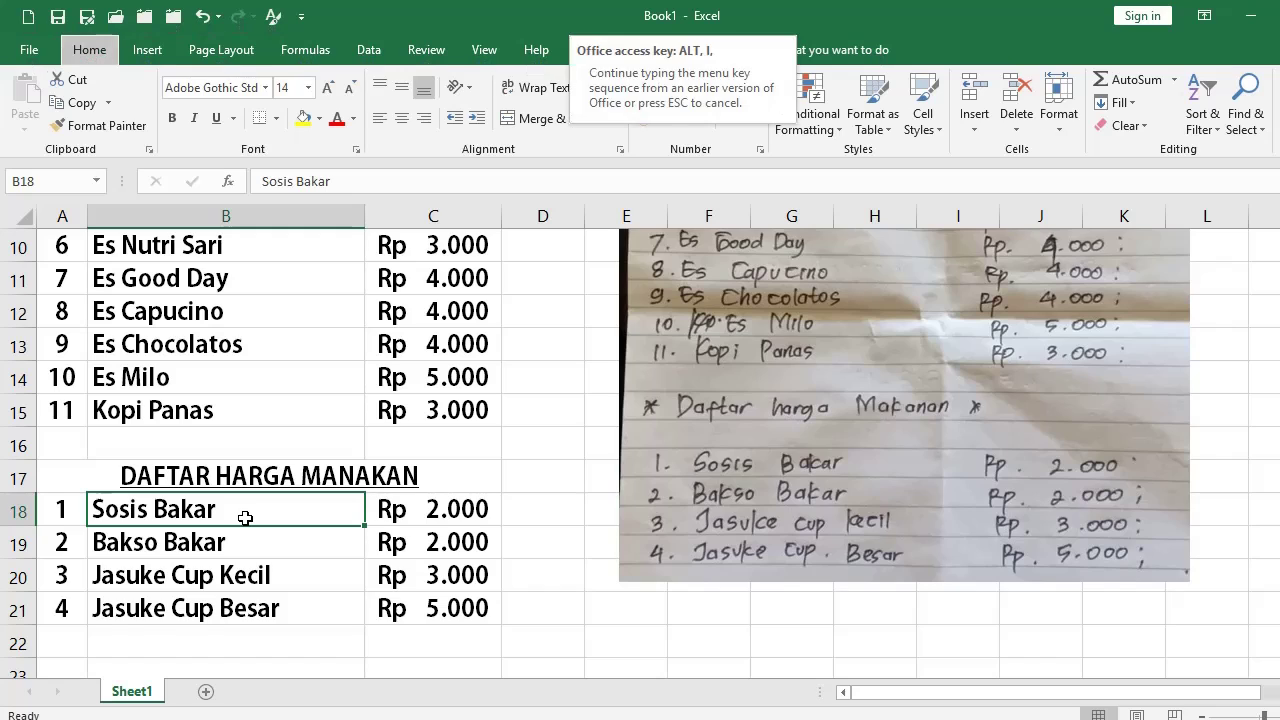
{"action": "key", "text": "r"}
{"action": "left_click", "coordinate": [282, 585]}
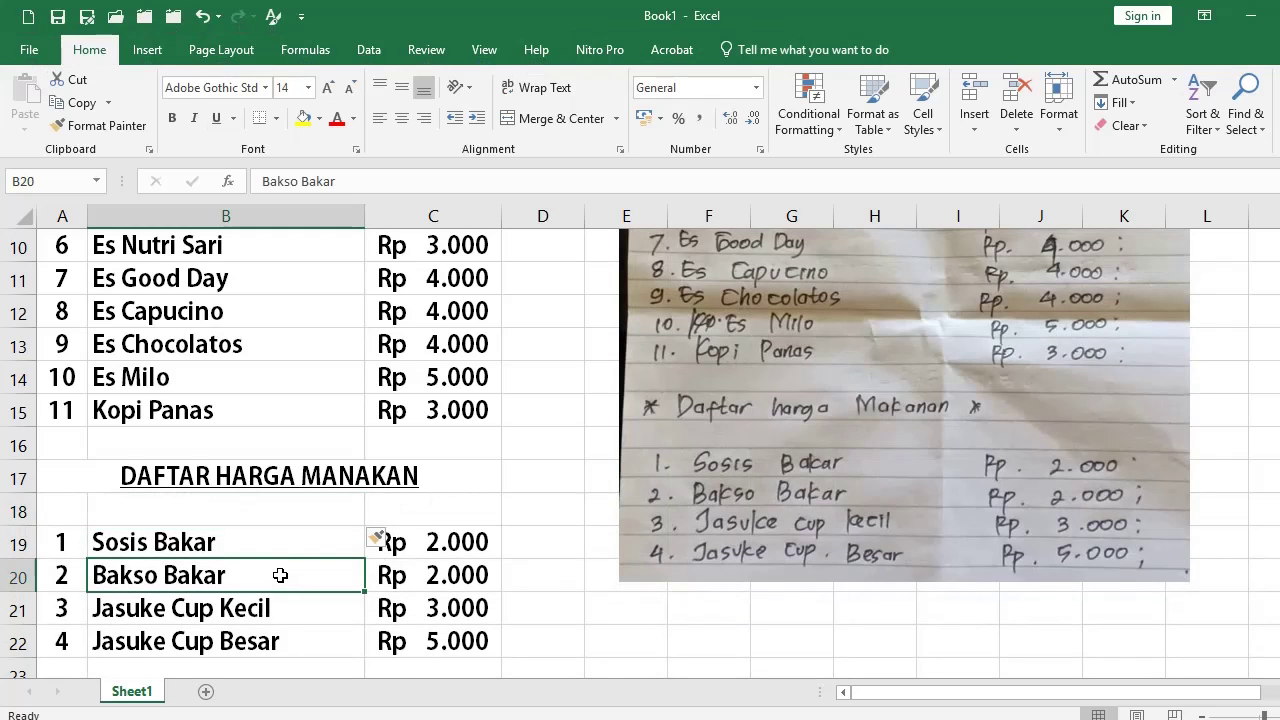
{"action": "scroll", "coordinate": [280, 570], "scroll_direction": "up", "scroll_amount": 3}
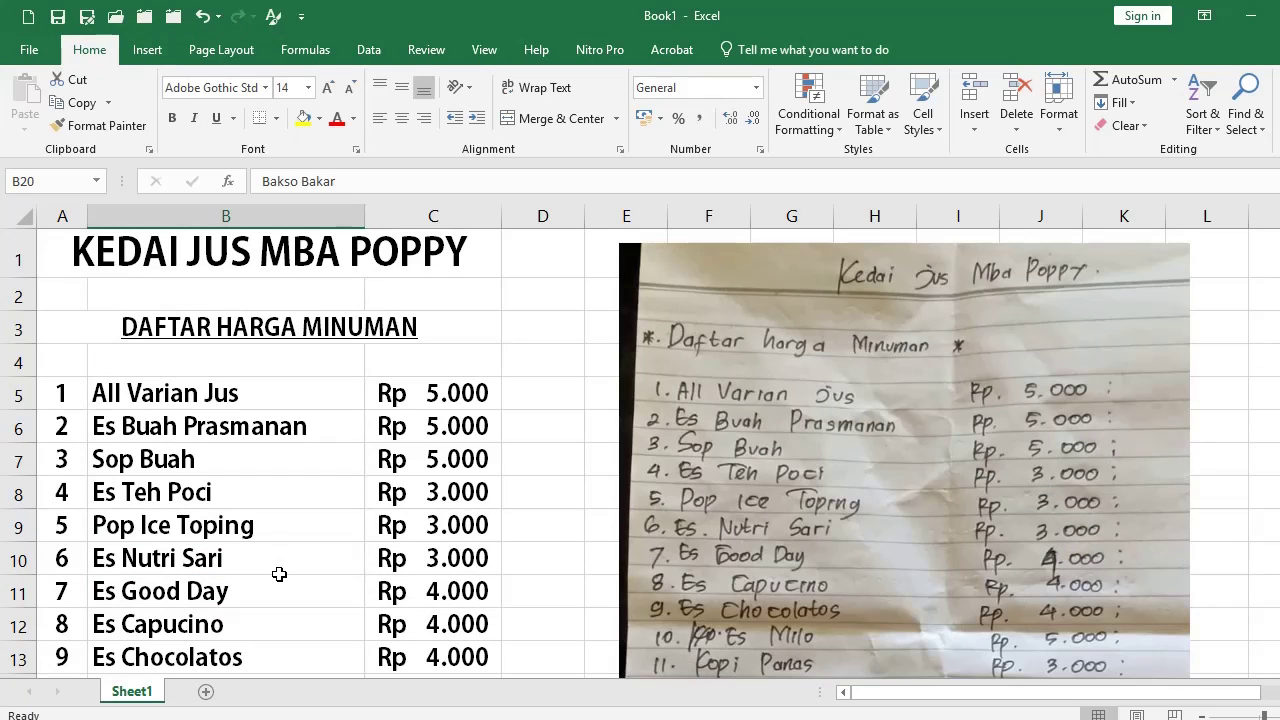
{"action": "scroll", "coordinate": [461, 606], "scroll_direction": "down", "scroll_amount": 1}
{"action": "scroll", "coordinate": [528, 594], "scroll_direction": "down", "scroll_amount": 1}
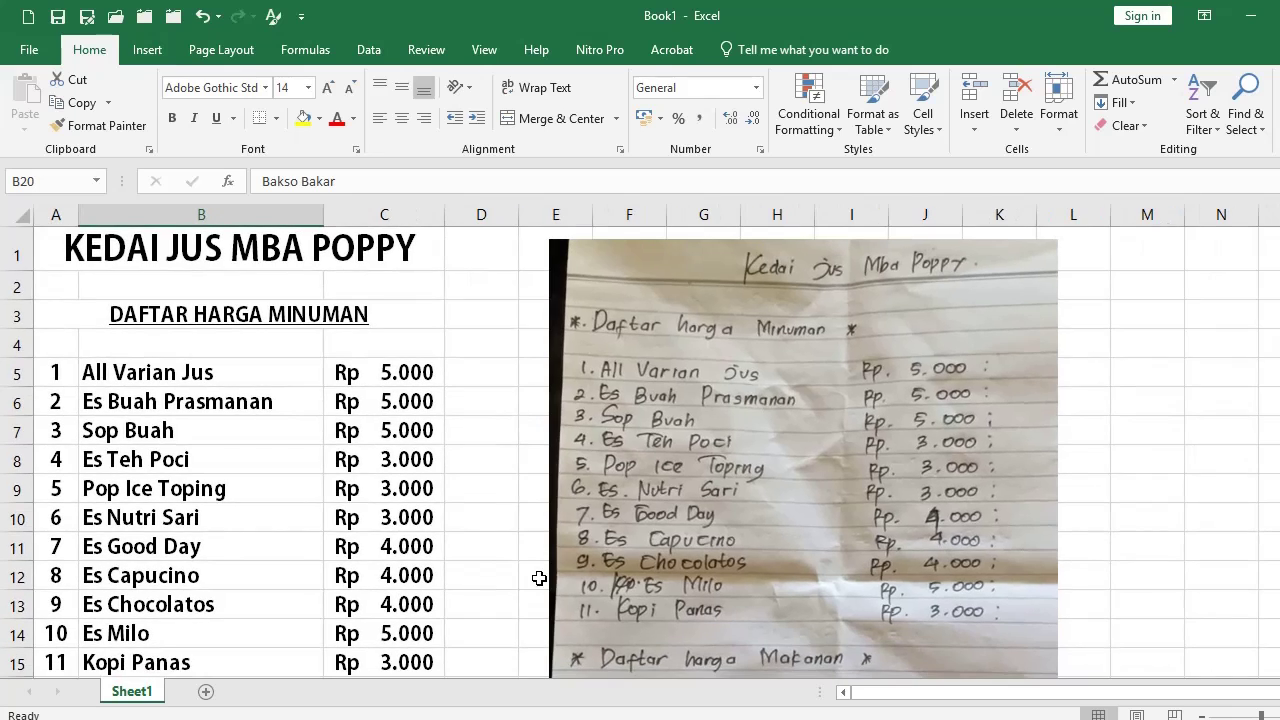
{"action": "scroll", "coordinate": [606, 488], "scroll_direction": "down", "scroll_amount": 1}
{"action": "scroll", "coordinate": [608, 486], "scroll_direction": "down", "scroll_amount": 2}
{"action": "scroll", "coordinate": [603, 490], "scroll_direction": "up", "scroll_amount": 2}
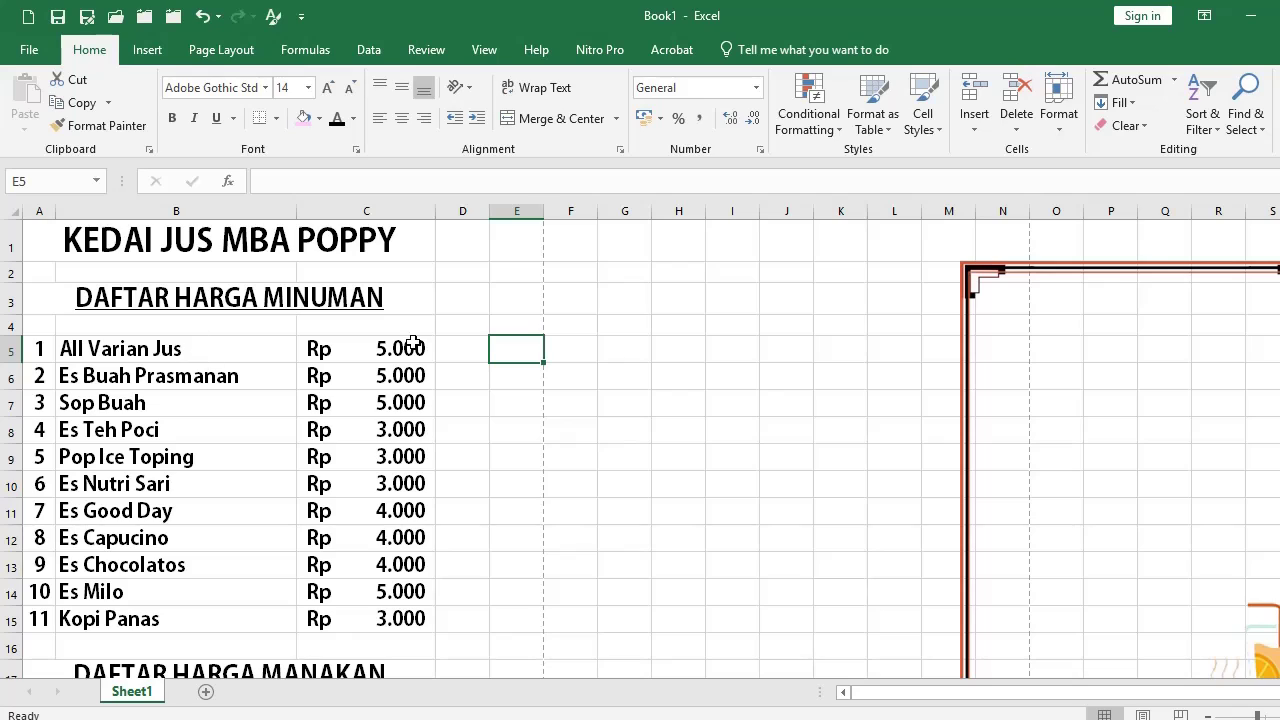
Step: Insert an empty column A from cell A1 with Alt, I, C
{"action": "left_click", "coordinate": [45, 248]}
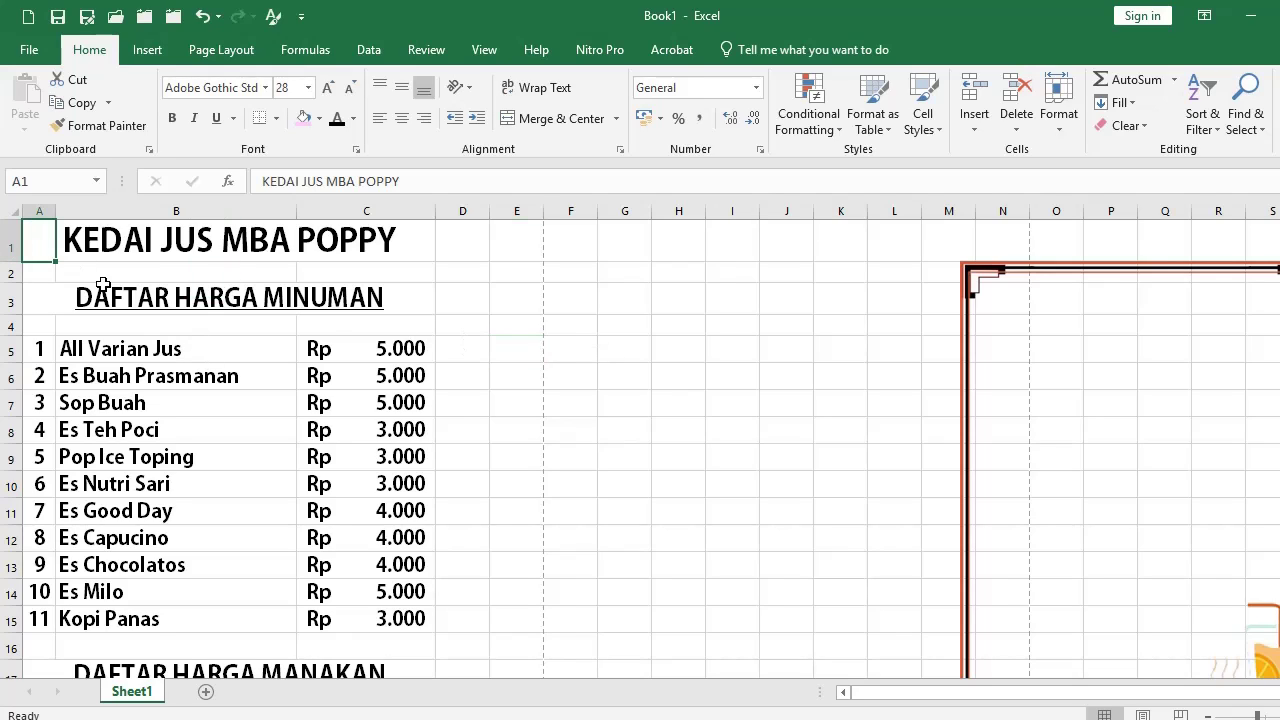
{"action": "key", "text": "alt+i"}
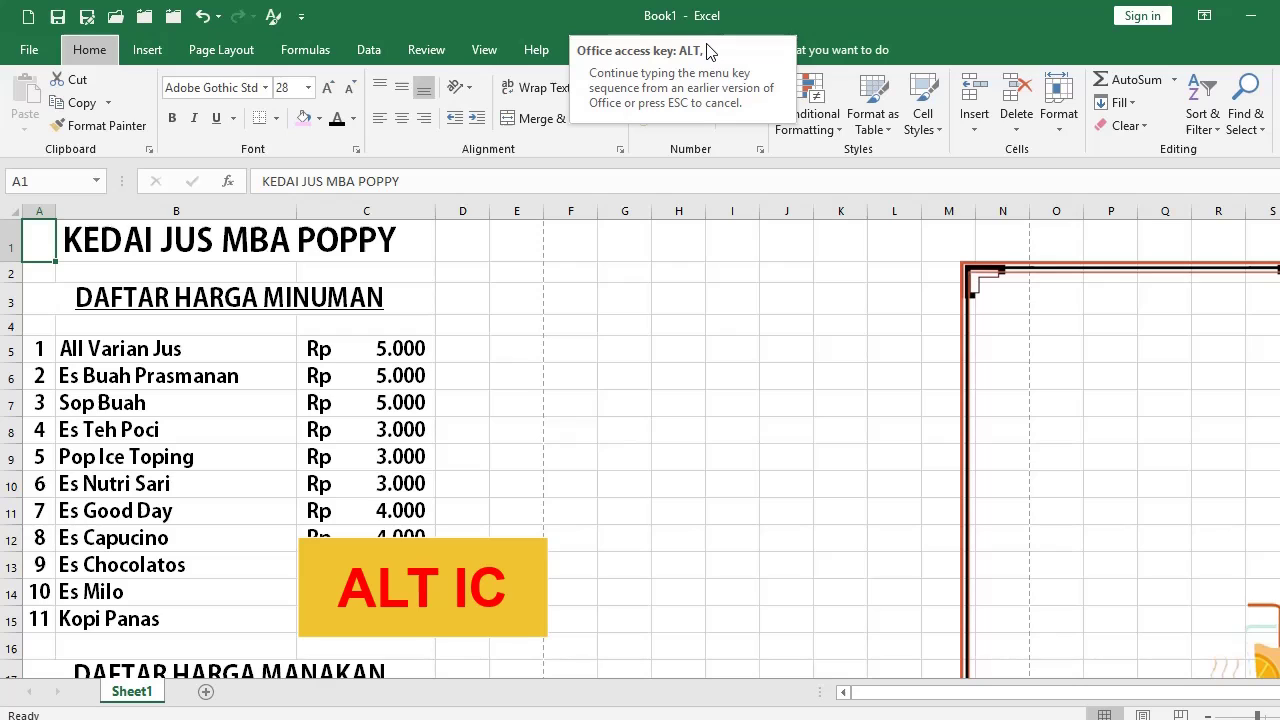
{"action": "key", "text": "c"}
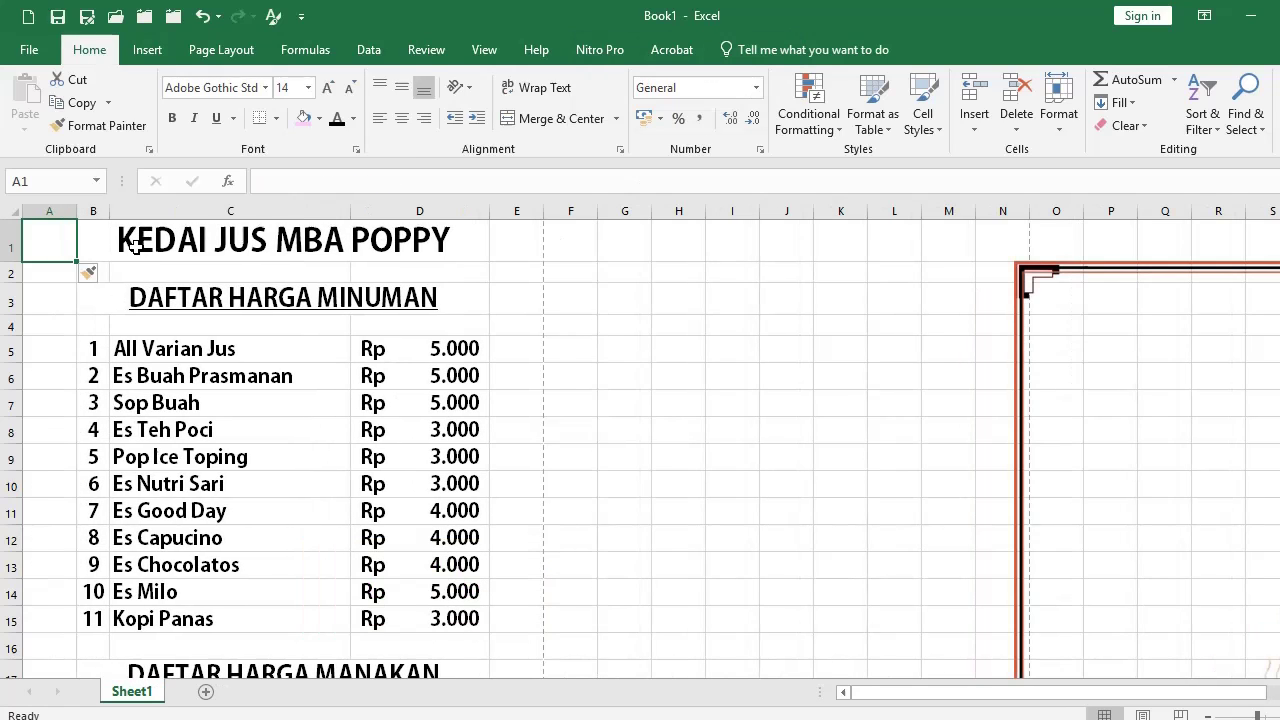
Step: Insert a blank row above the title and make the KEDAI JUS MBA POPPY text in B2 red
{"action": "key", "text": "alt+i"}
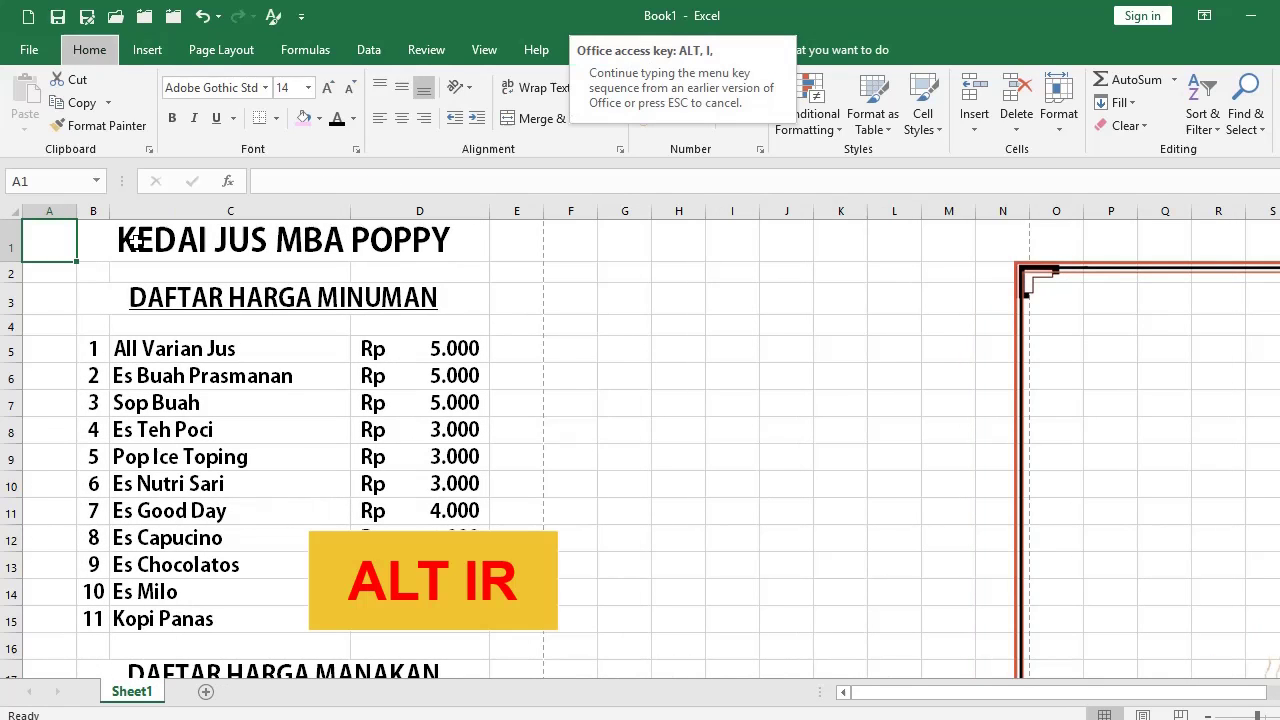
{"action": "key", "text": "r"}
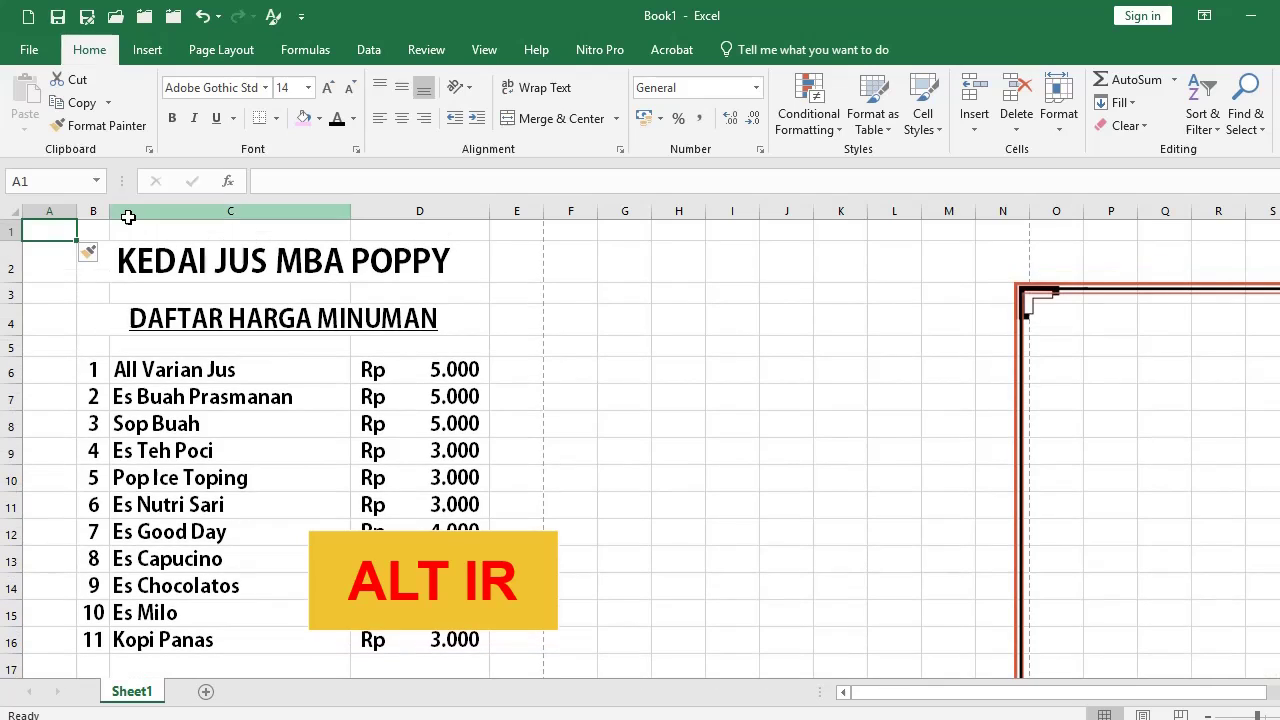
{"action": "left_click", "coordinate": [660, 409]}
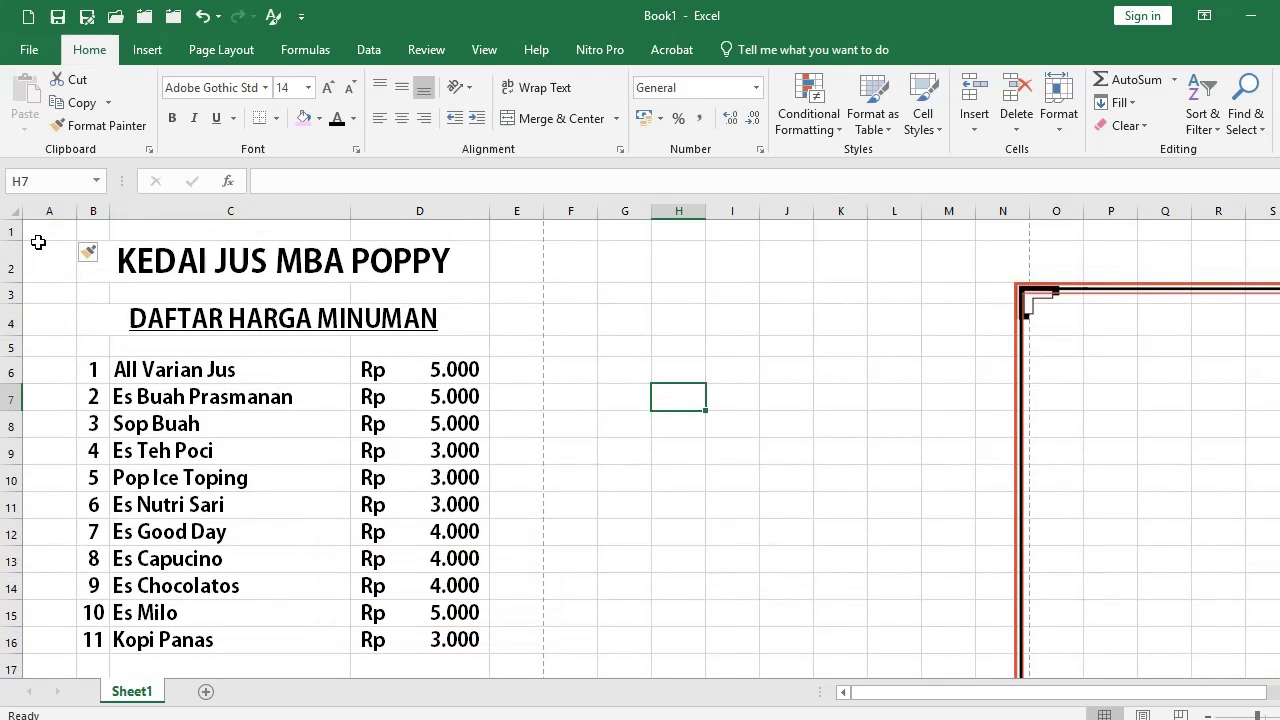
{"action": "left_click", "coordinate": [102, 269]}
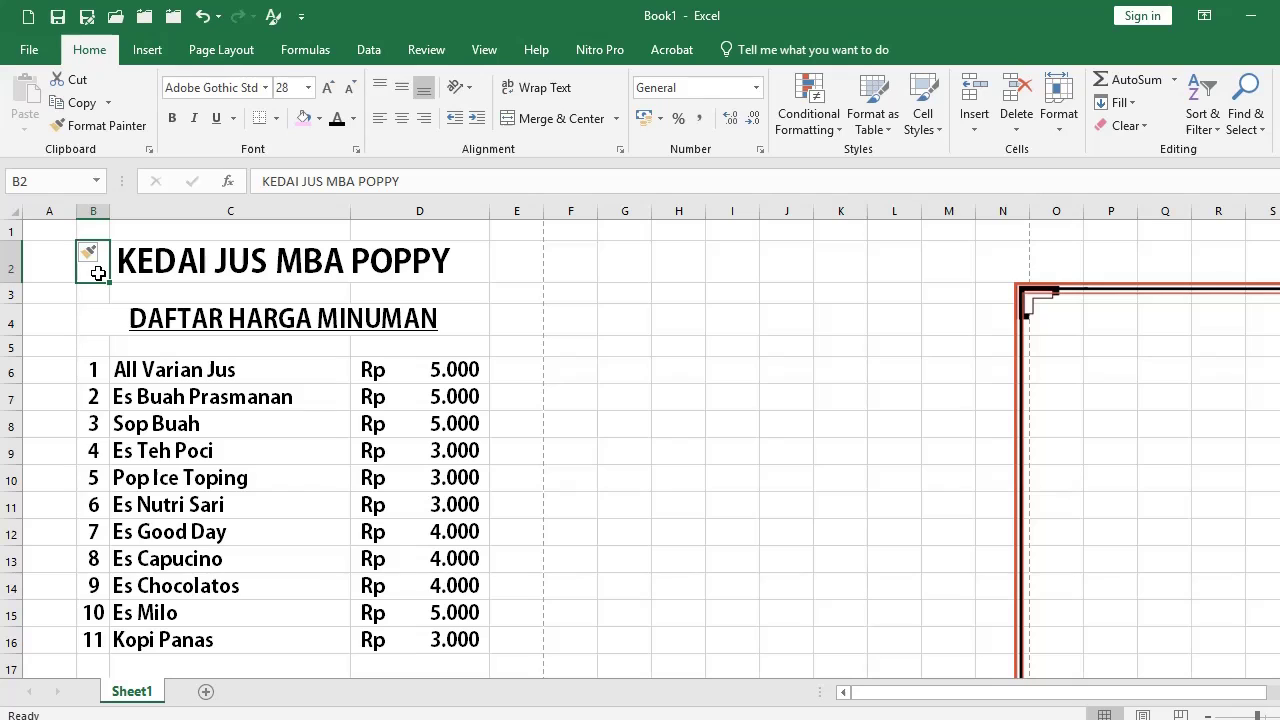
{"action": "left_click", "coordinate": [353, 118]}
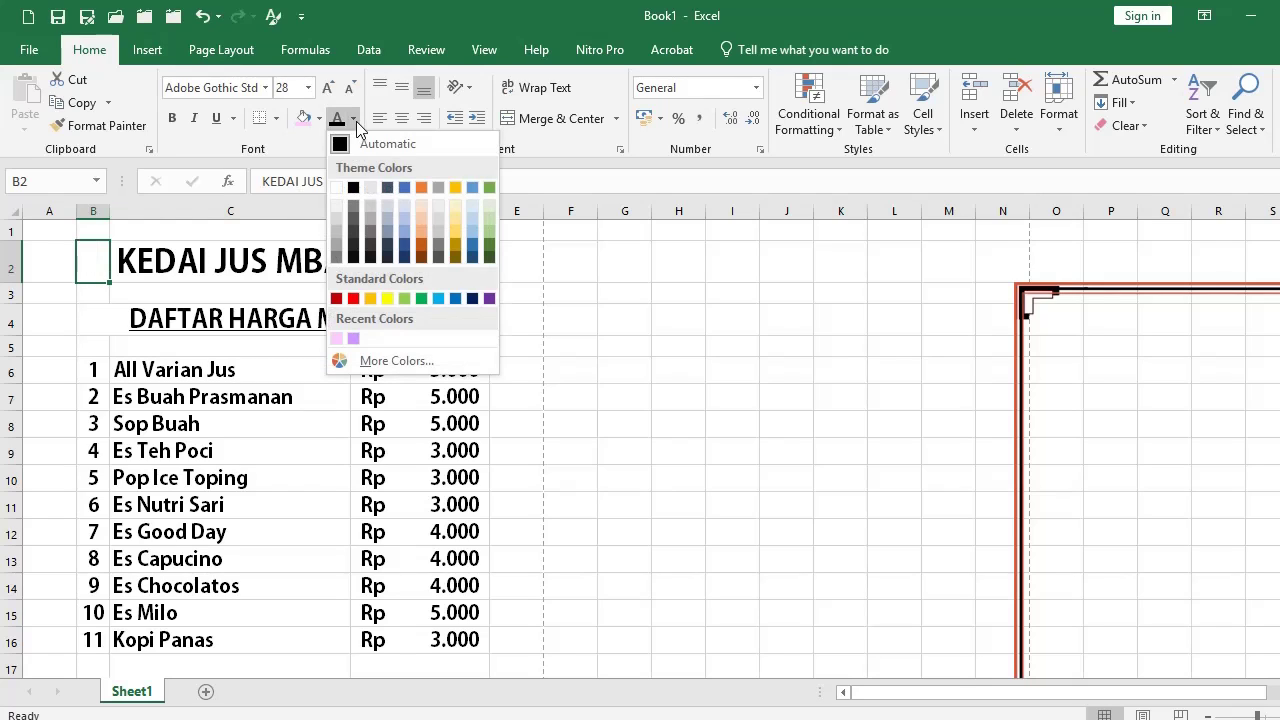
{"action": "left_click", "coordinate": [353, 298]}
Step: Fill the title band B2:E2 with light yellow
{"action": "left_click_drag", "start_coordinate": [95, 262], "coordinate": [450, 263]}
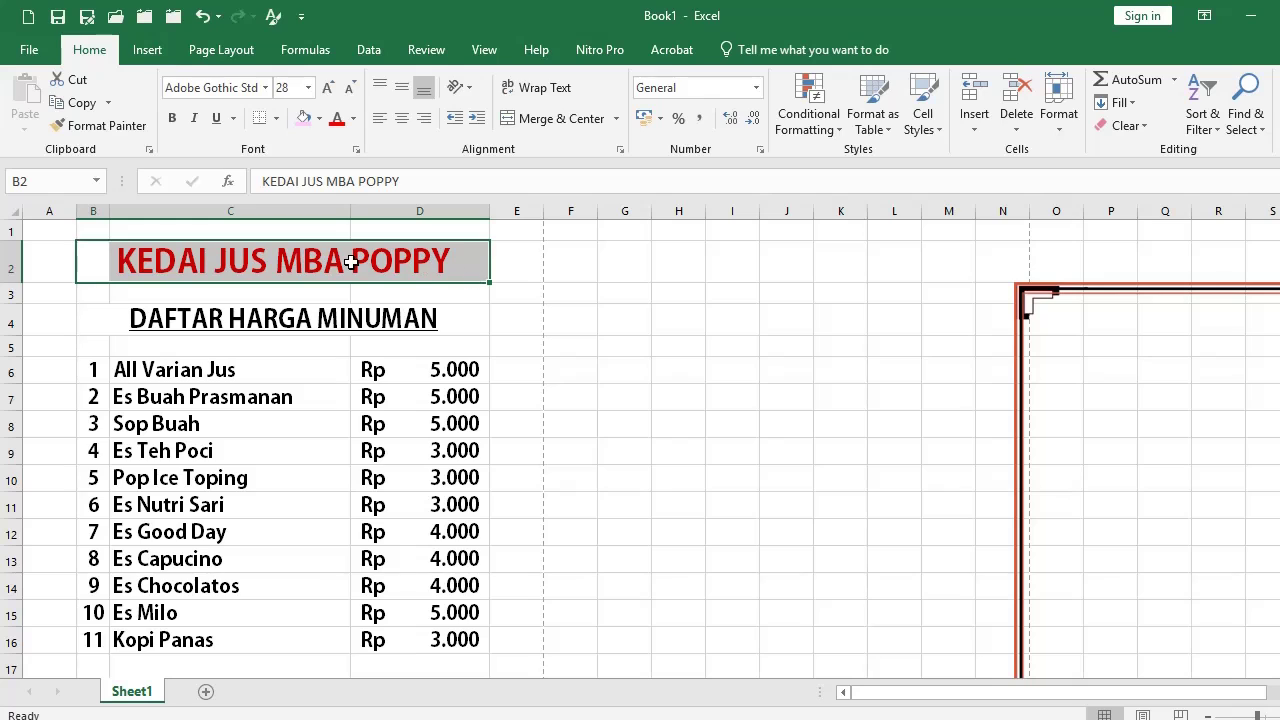
{"action": "left_click_drag", "start_coordinate": [94, 257], "coordinate": [515, 260]}
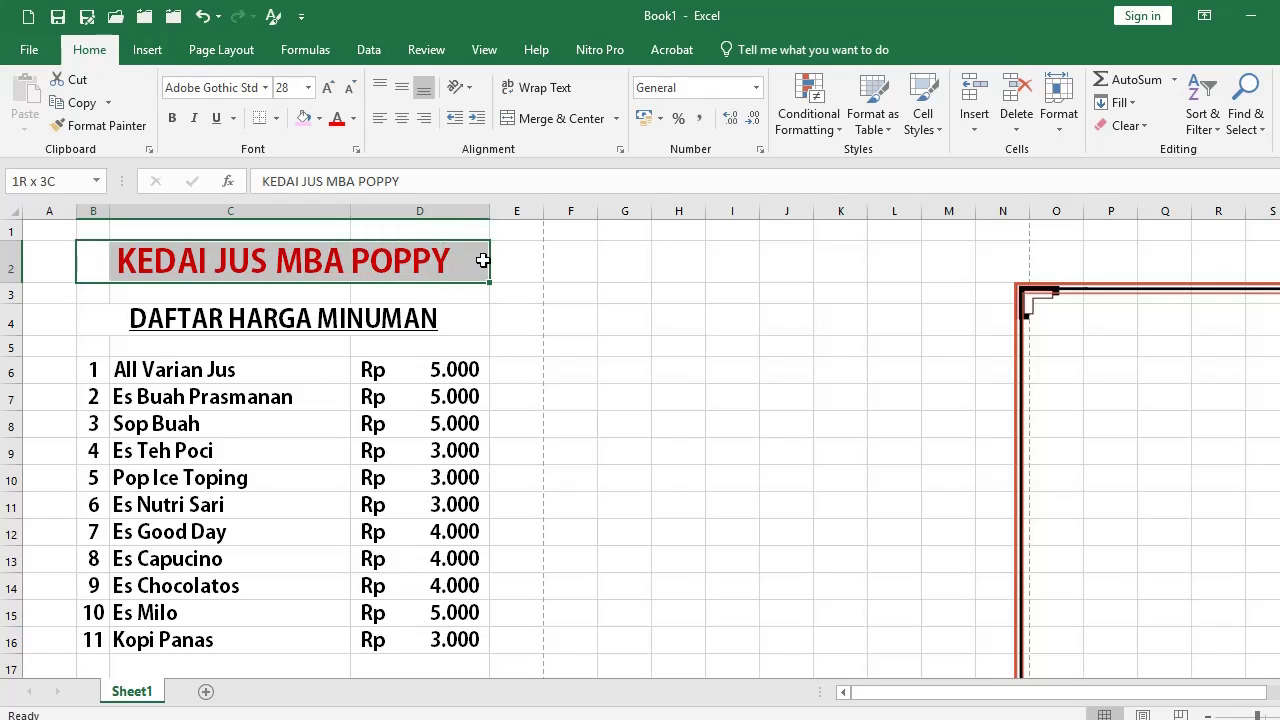
{"action": "left_click", "coordinate": [319, 118]}
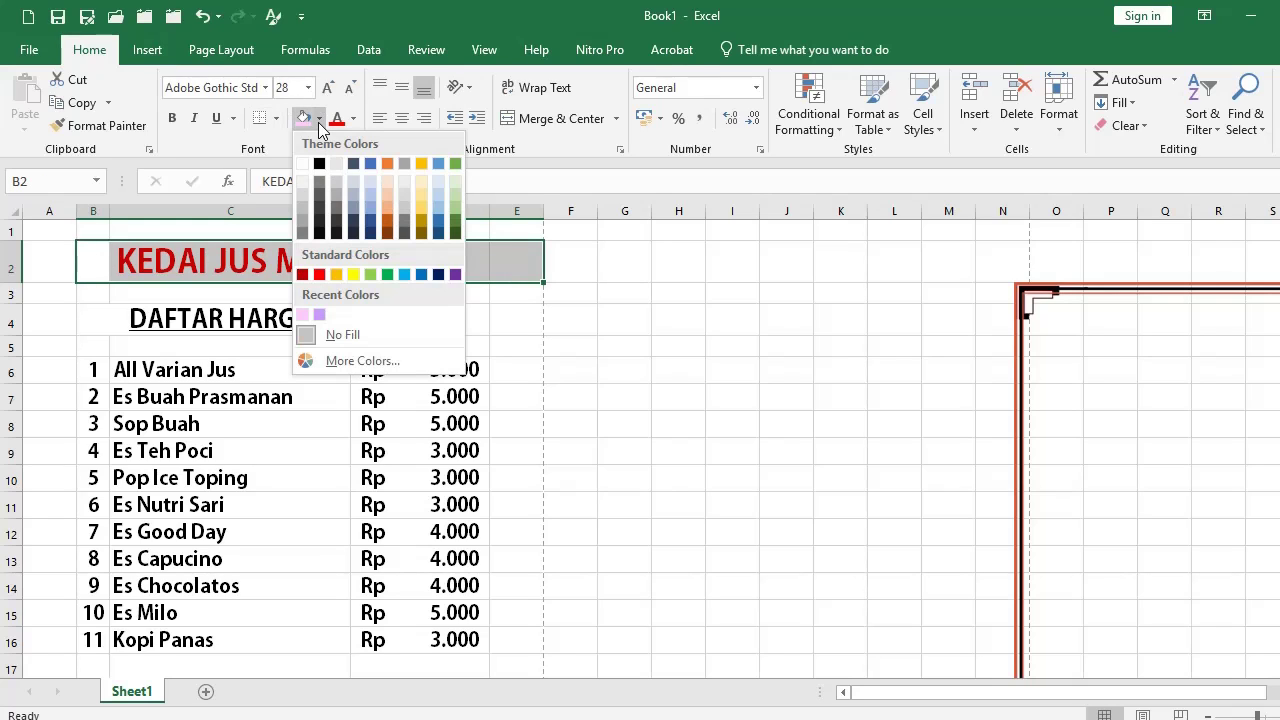
{"action": "left_click", "coordinate": [424, 191]}
{"action": "left_click", "coordinate": [102, 316]}
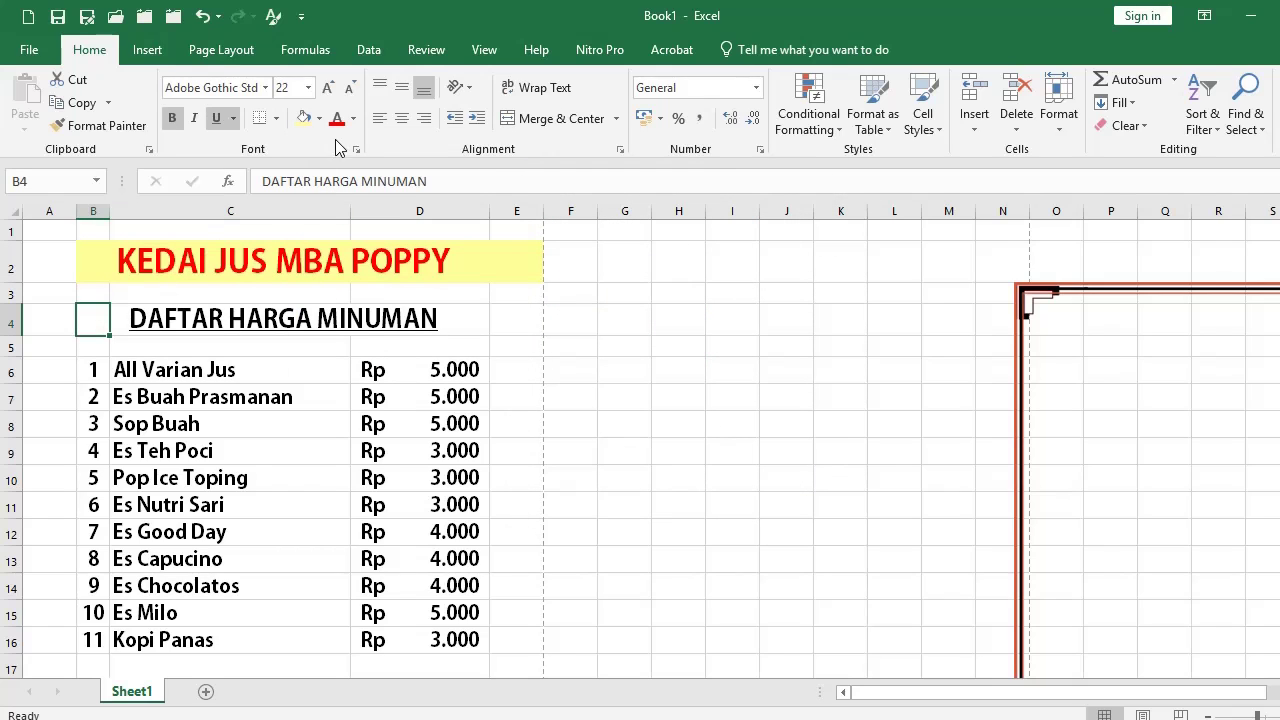
Step: Make DAFTAR HARGA MINUMAN blue on light pink, then pick up its B4:D4 style with Format Painter
{"action": "left_click", "coordinate": [353, 118]}
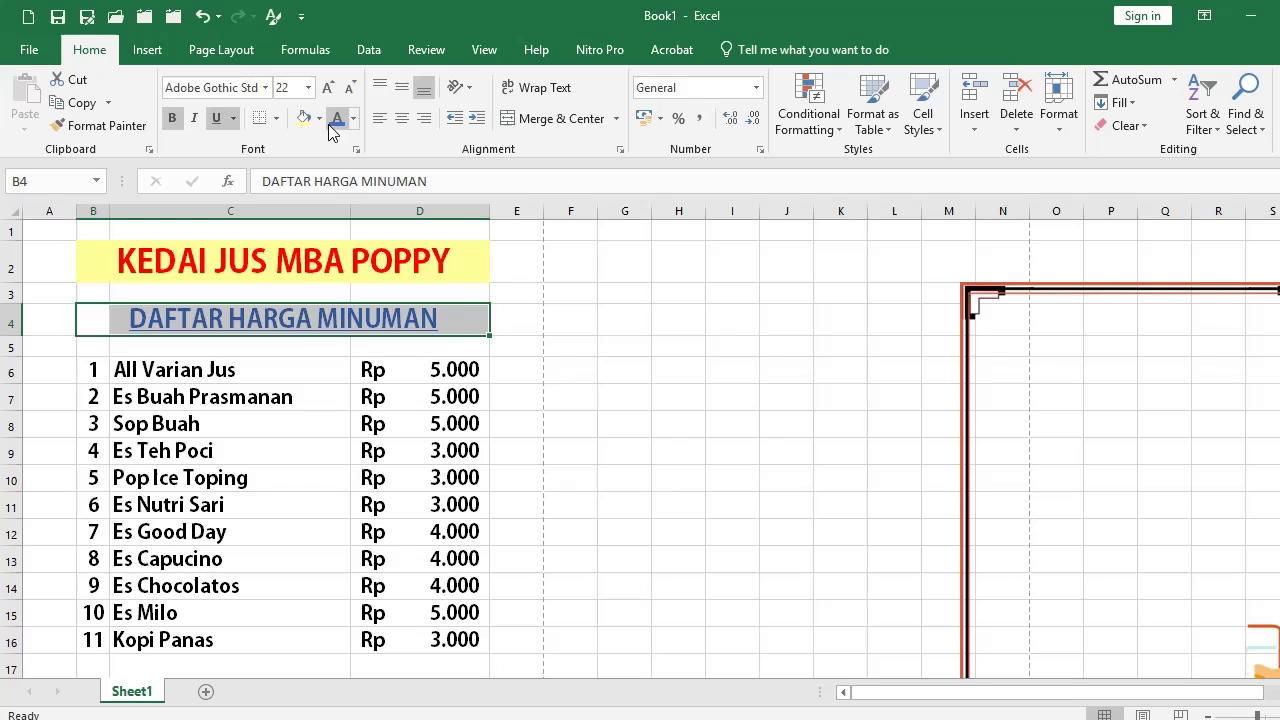
{"action": "left_click", "coordinate": [318, 118]}
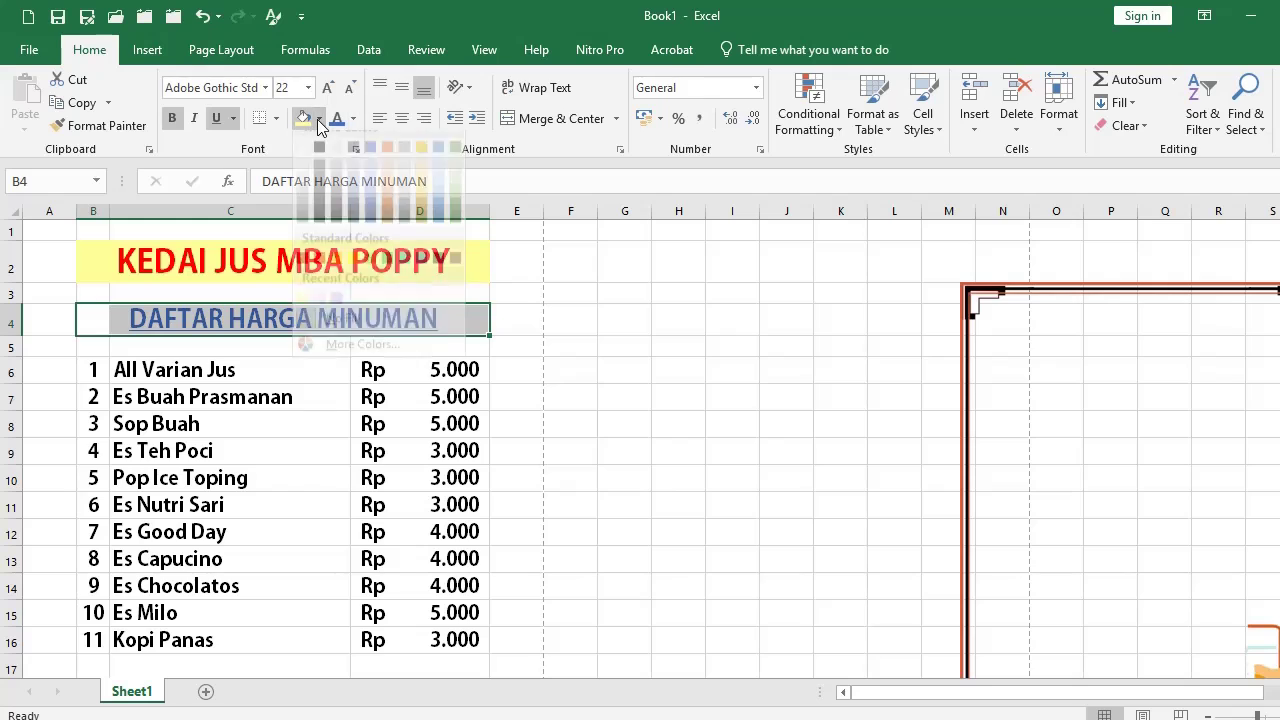
{"action": "left_click", "coordinate": [319, 314]}
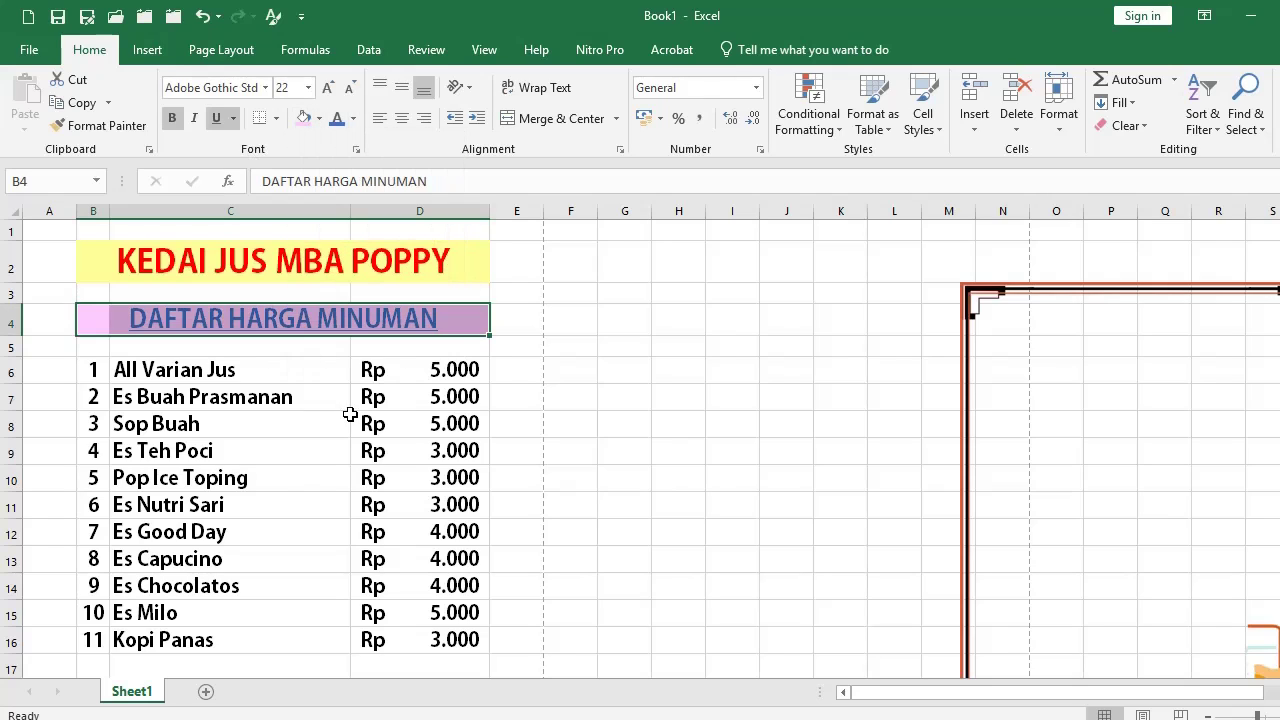
{"action": "left_click", "coordinate": [334, 425]}
{"action": "left_click_drag", "start_coordinate": [100, 322], "coordinate": [442, 325]}
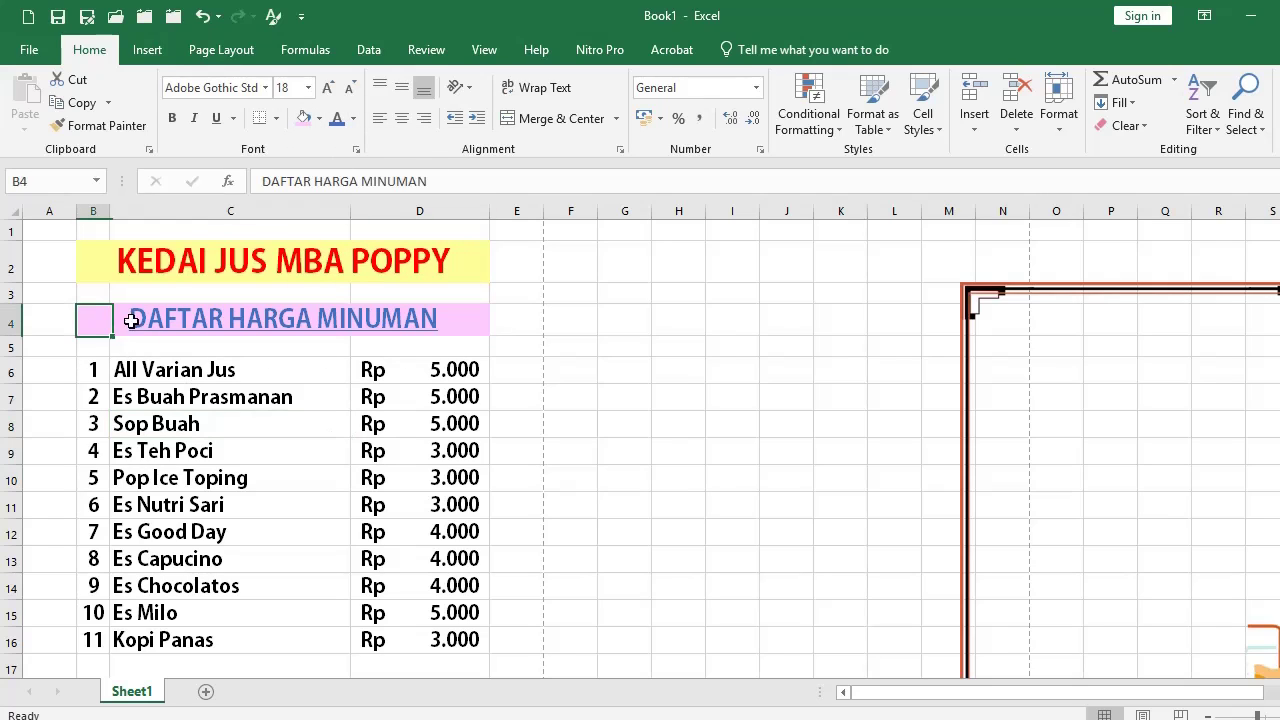
{"action": "left_click", "coordinate": [90, 128]}
{"action": "scroll", "coordinate": [310, 510], "scroll_direction": "down", "scroll_amount": 4}
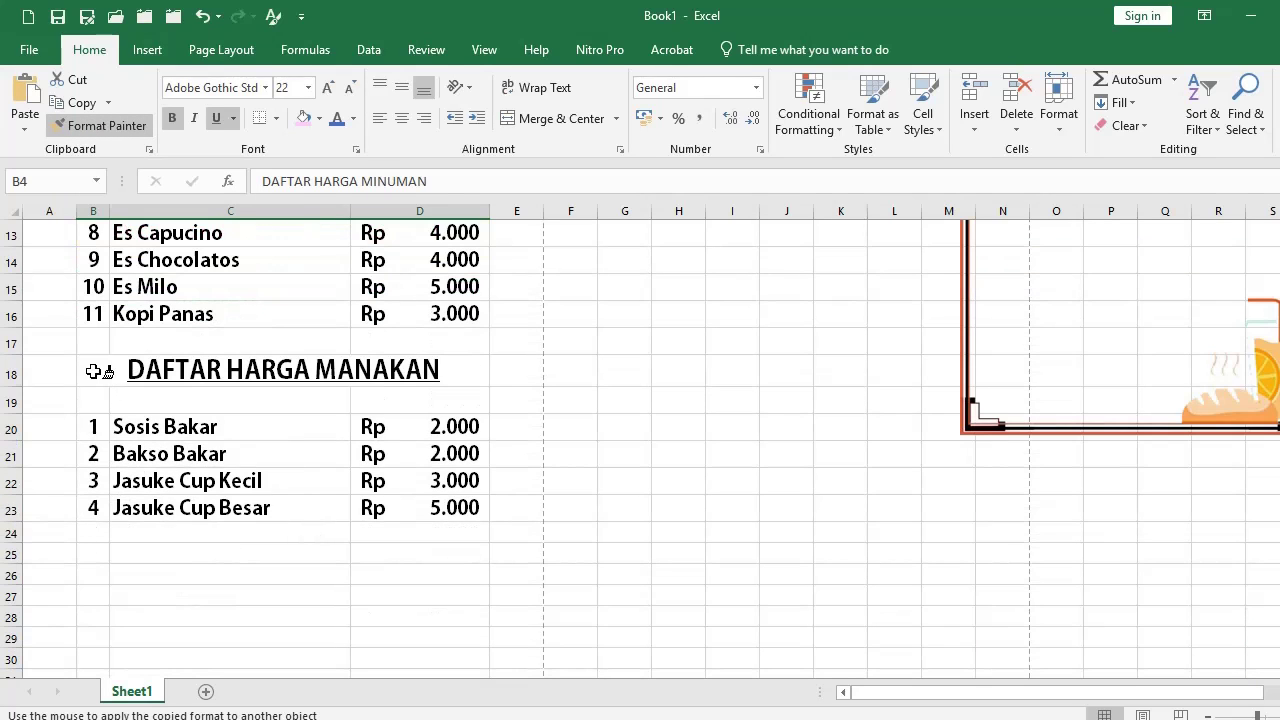
Step: Paint the drinks heading style onto DAFTAR HARGA MANAKAN and make the drink rows dark brown
{"action": "left_click_drag", "start_coordinate": [93, 371], "coordinate": [415, 372]}
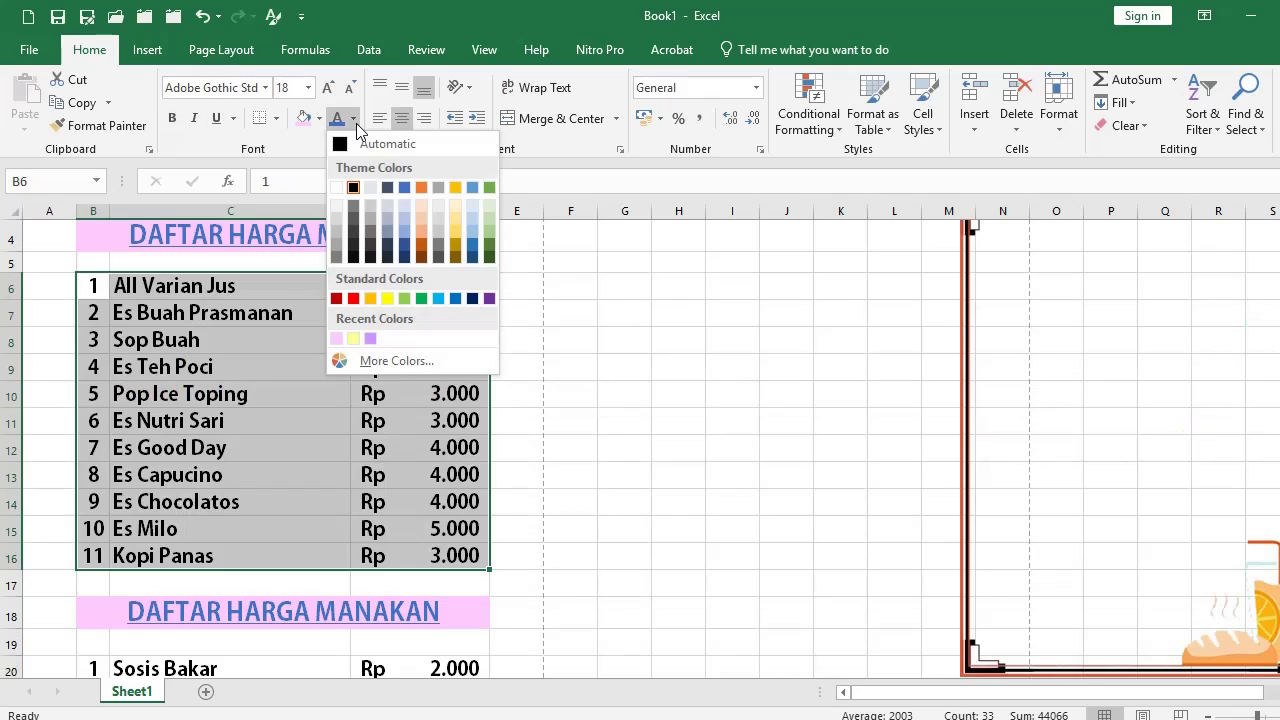
{"action": "left_click", "coordinate": [423, 267]}
{"action": "scroll", "coordinate": [345, 390], "scroll_direction": "down", "scroll_amount": 3}
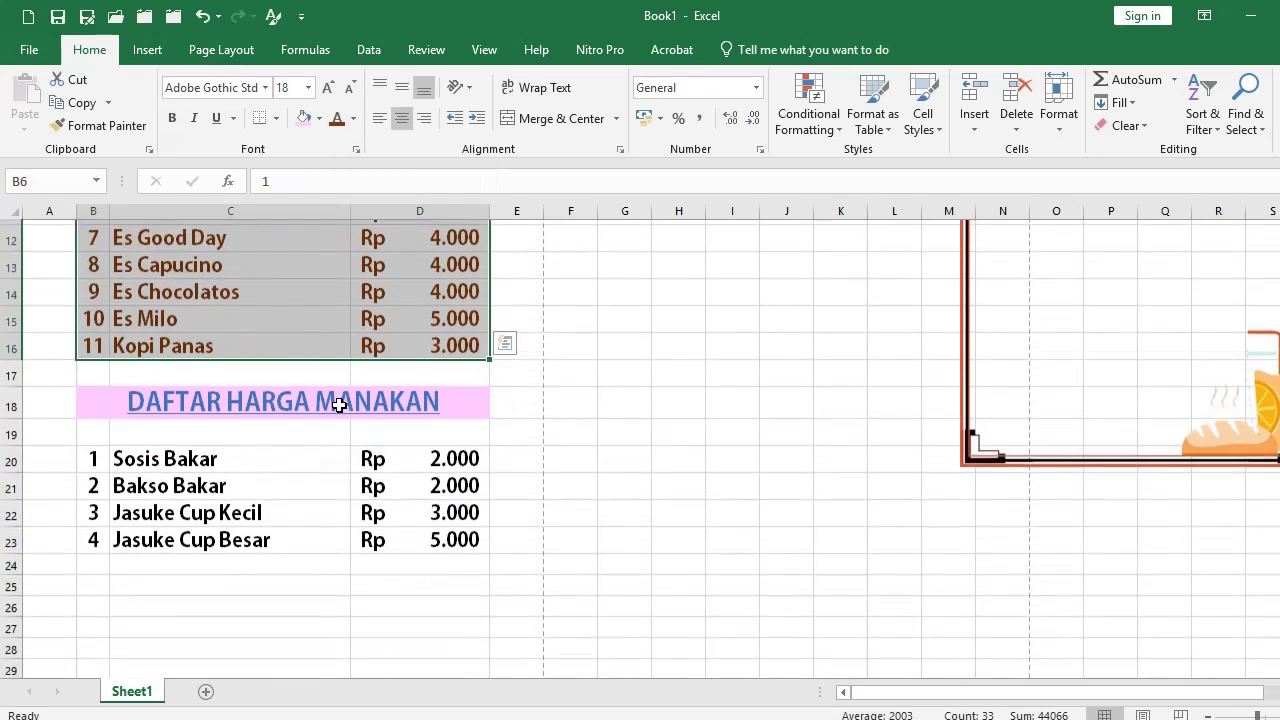
Step: Make the four food items and prices dark green and move the frame picture nearer the list
{"action": "left_click_drag", "start_coordinate": [91, 431], "coordinate": [432, 512]}
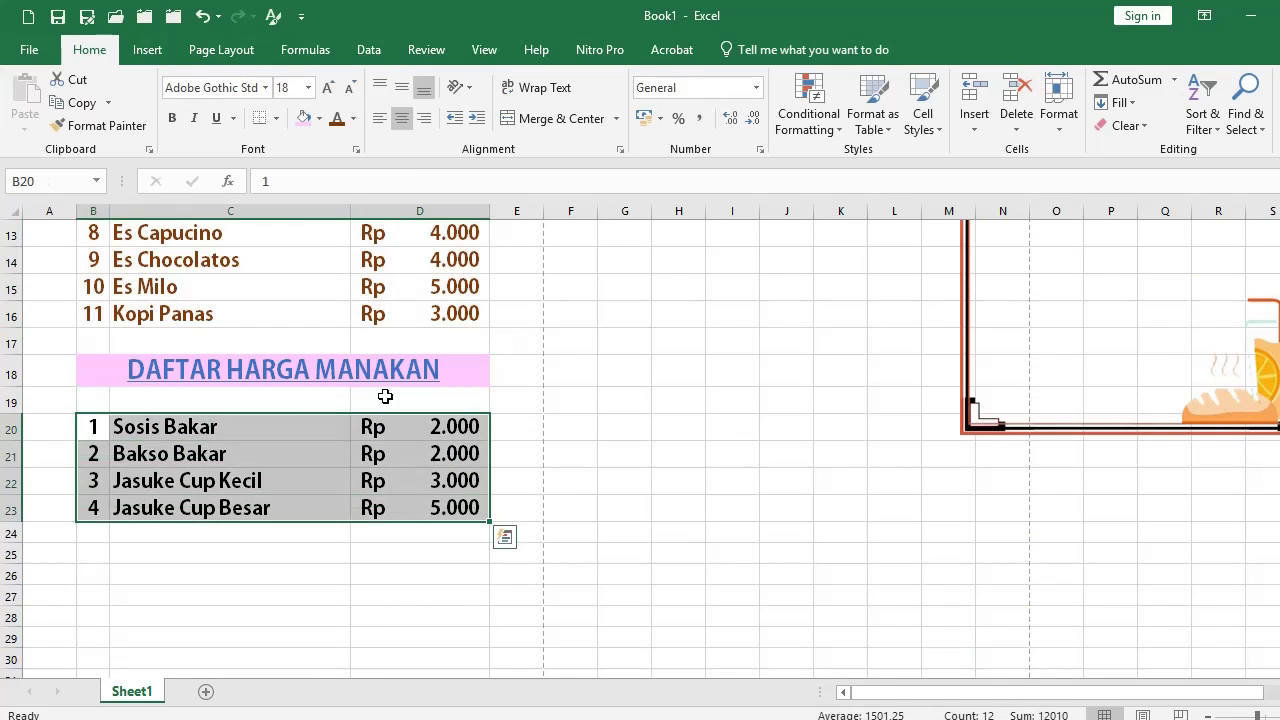
{"action": "left_click", "coordinate": [353, 118]}
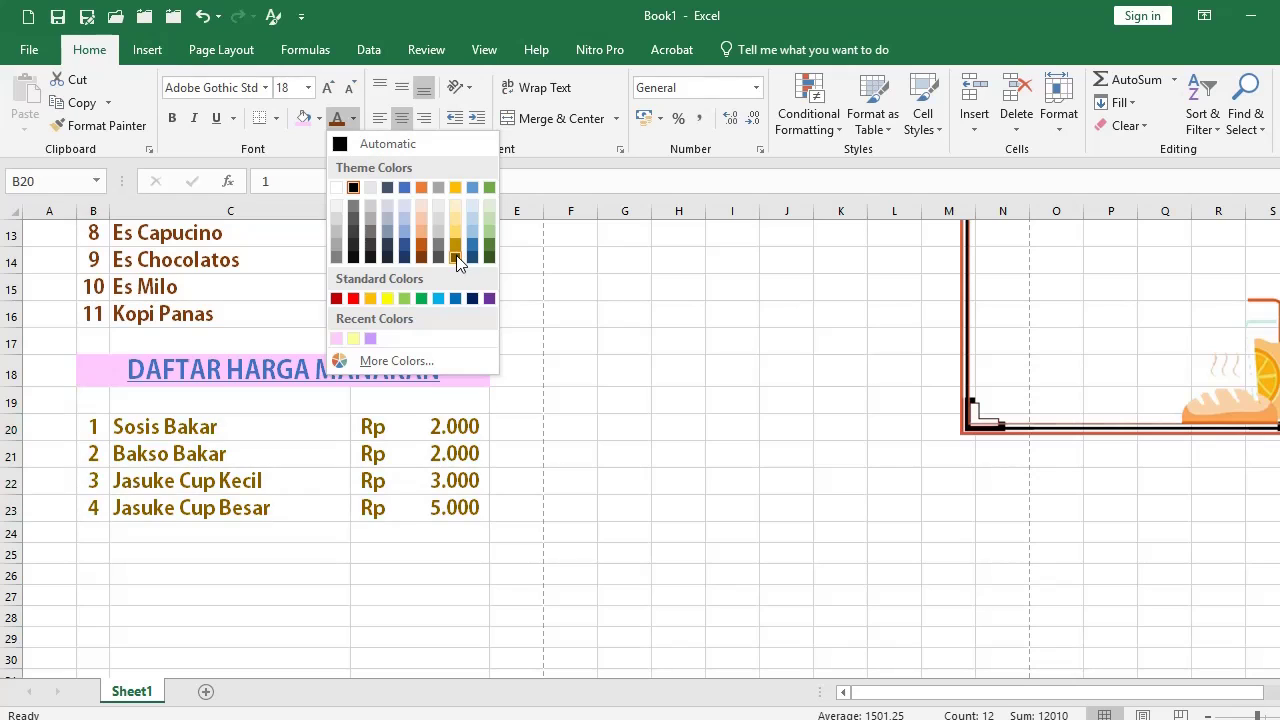
{"action": "left_click", "coordinate": [489, 257]}
{"action": "left_click", "coordinate": [629, 405]}
{"action": "scroll", "coordinate": [601, 399], "scroll_direction": "up", "scroll_amount": 2}
{"action": "scroll", "coordinate": [601, 399], "scroll_direction": "up", "scroll_amount": 2}
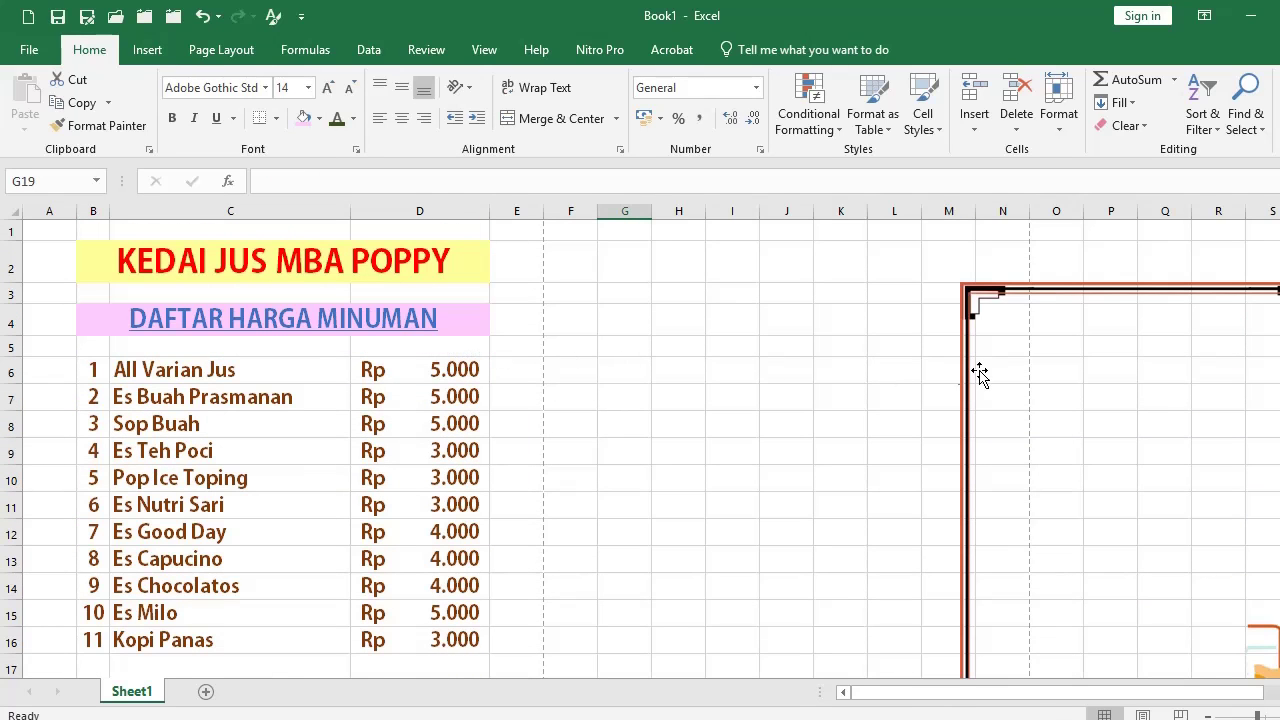
{"action": "mouse_move", "coordinate": [966, 363]}
{"action": "left_mouse_down"}
{"action": "mouse_move", "coordinate": [192, 346]}
{"action": "mouse_move", "coordinate": [554, 323]}
{"action": "mouse_move", "coordinate": [40, 305]}
{"action": "mouse_move", "coordinate": [645, 330]}
{"action": "left_mouse_up"}
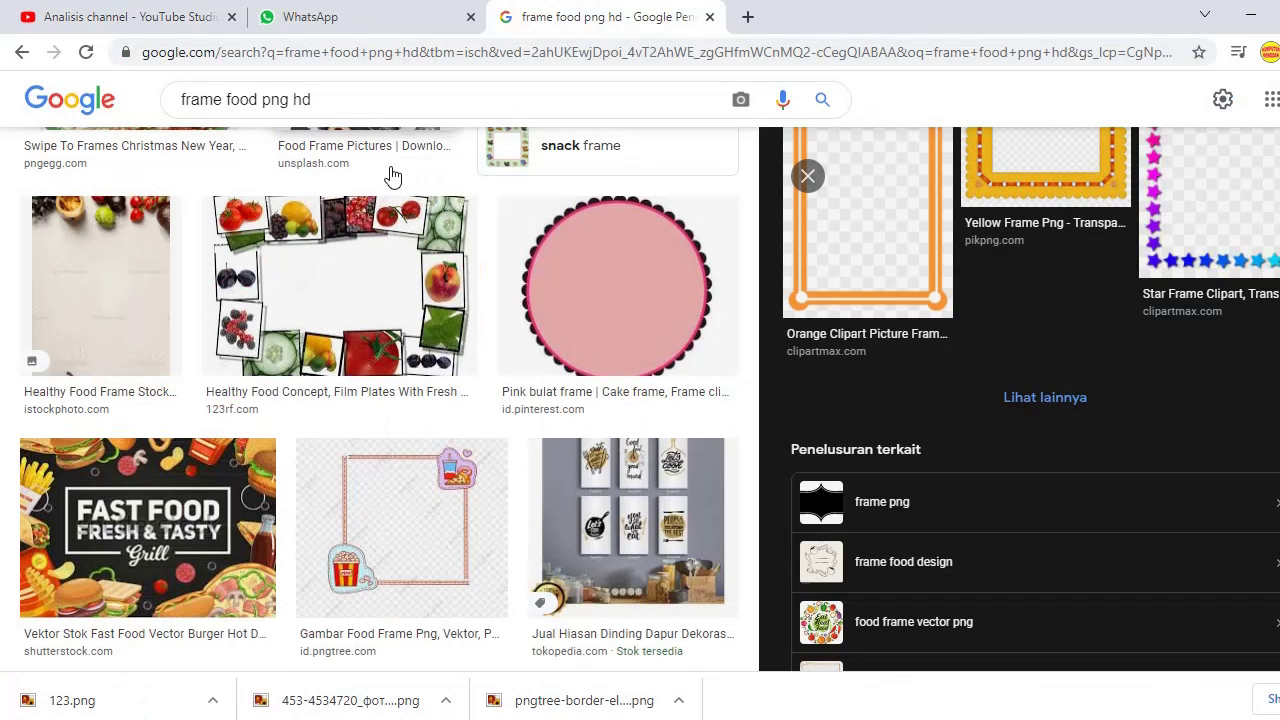
Step: Browse the food frame image results and preview the Black And White Frame image, bringing up its options
{"action": "scroll", "coordinate": [389, 177], "scroll_direction": "up", "scroll_amount": 2}
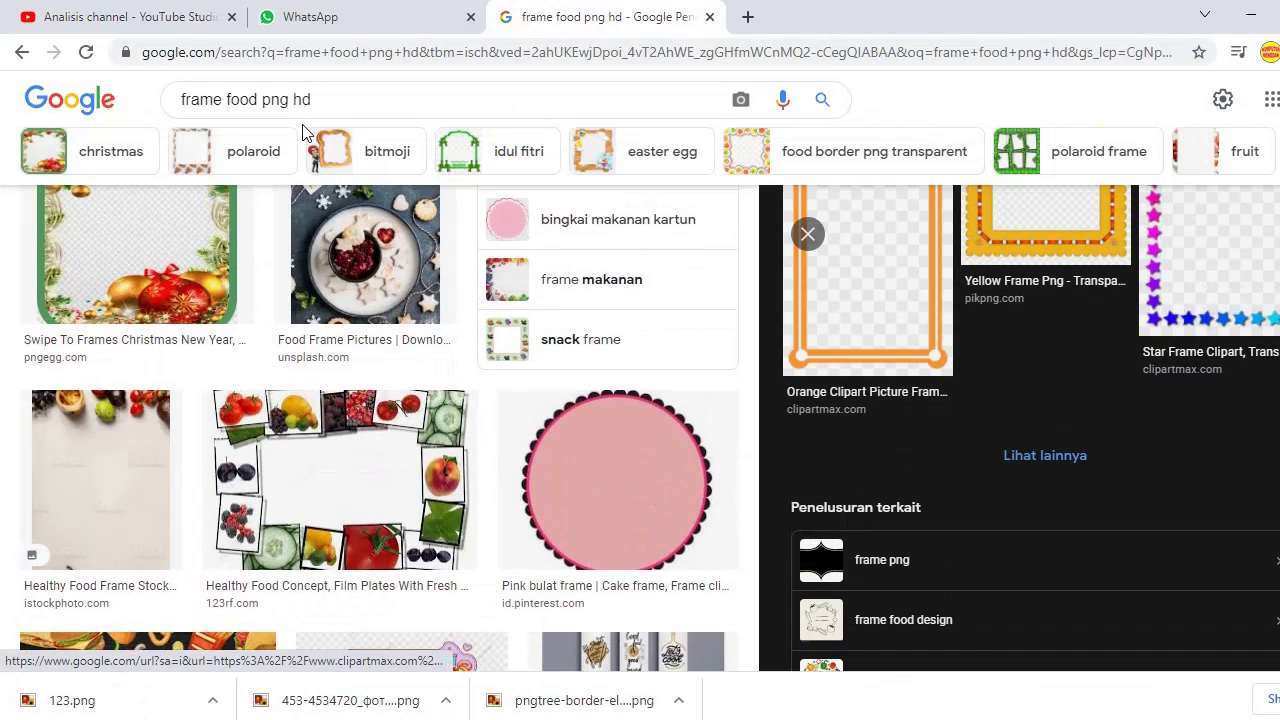
{"action": "scroll", "coordinate": [197, 107], "scroll_direction": "up", "scroll_amount": 2}
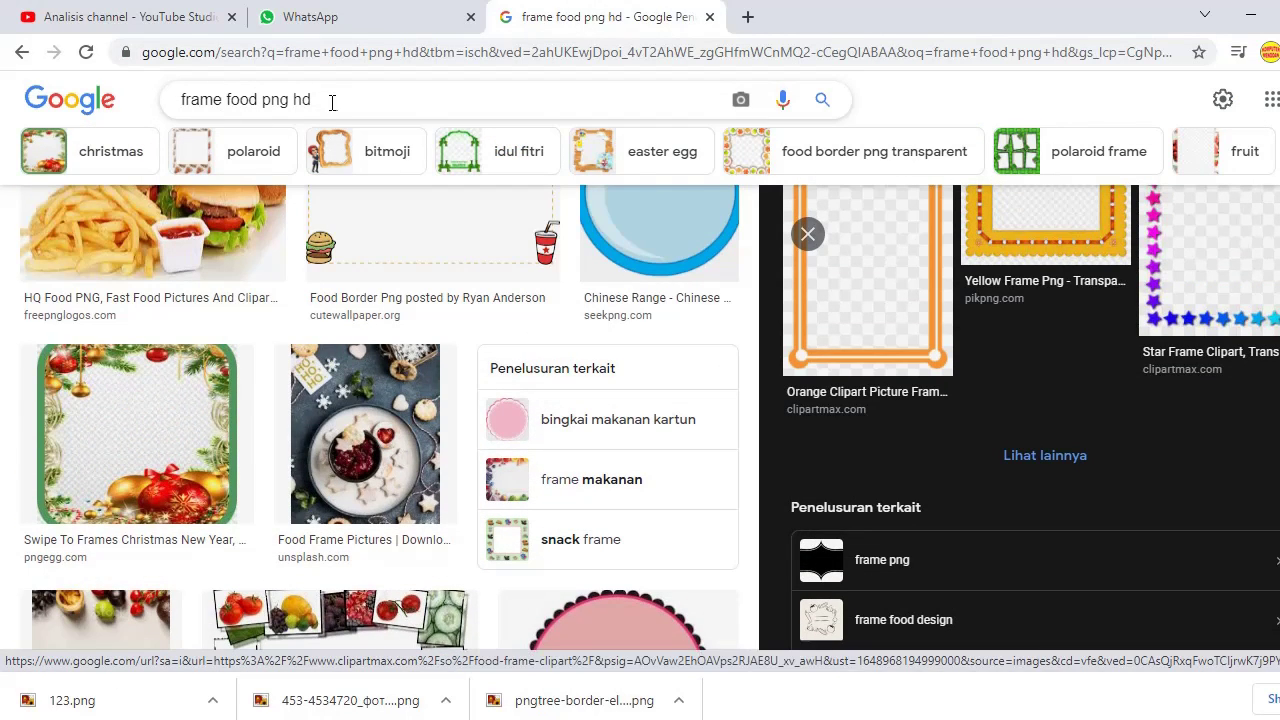
{"action": "scroll", "coordinate": [366, 306], "scroll_direction": "down", "scroll_amount": 6}
{"action": "scroll", "coordinate": [391, 320], "scroll_direction": "up", "scroll_amount": 3}
{"action": "scroll", "coordinate": [391, 320], "scroll_direction": "up", "scroll_amount": 3}
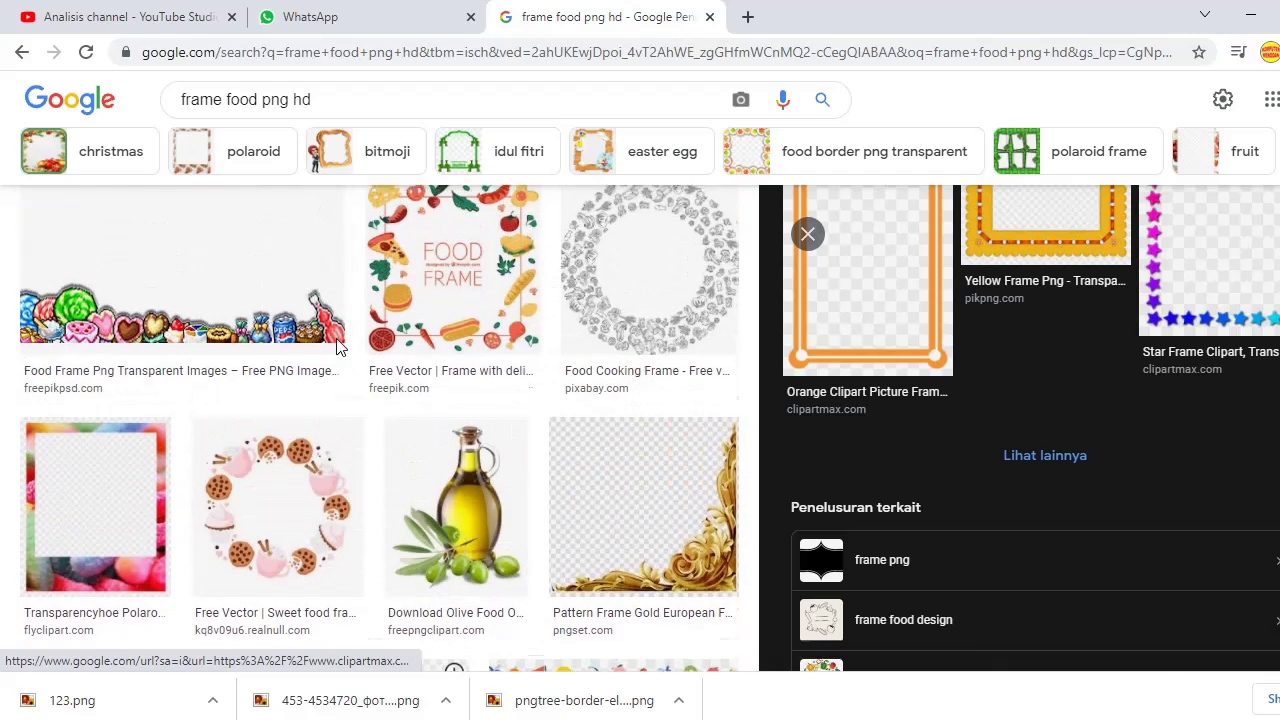
{"action": "scroll", "coordinate": [213, 457], "scroll_direction": "up", "scroll_amount": 1}
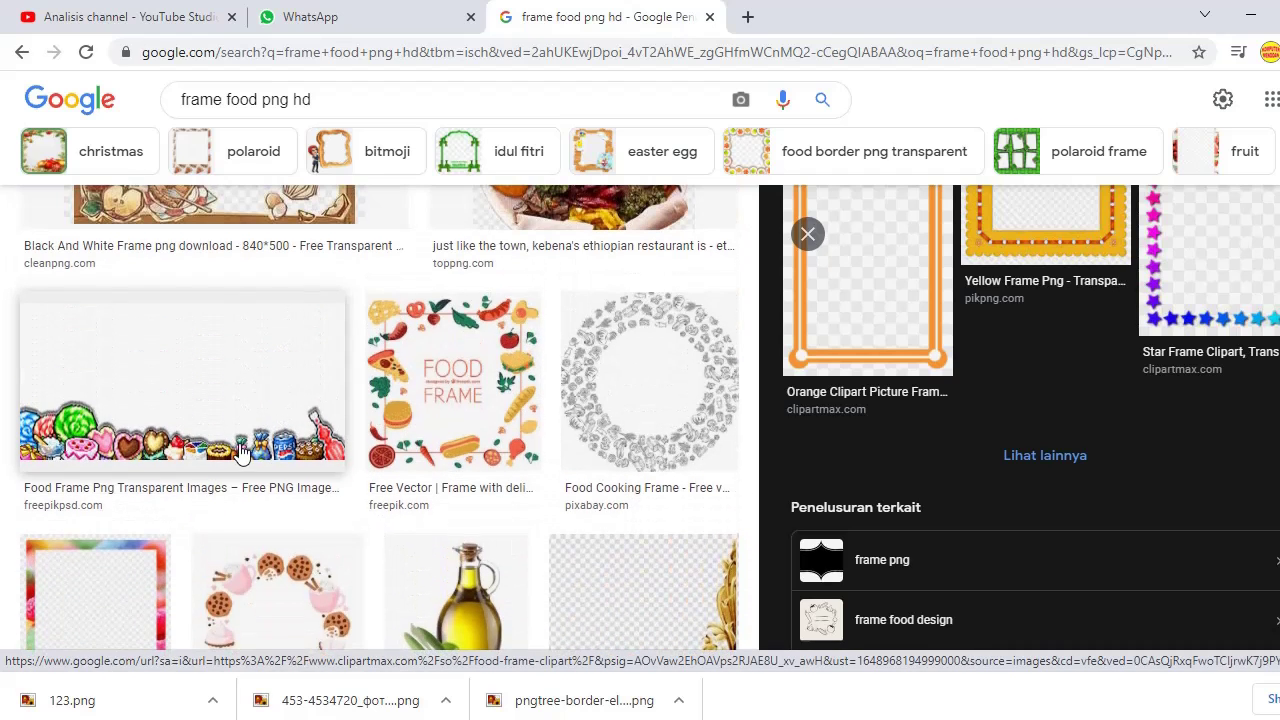
{"action": "scroll", "coordinate": [133, 566], "scroll_direction": "down", "scroll_amount": 3}
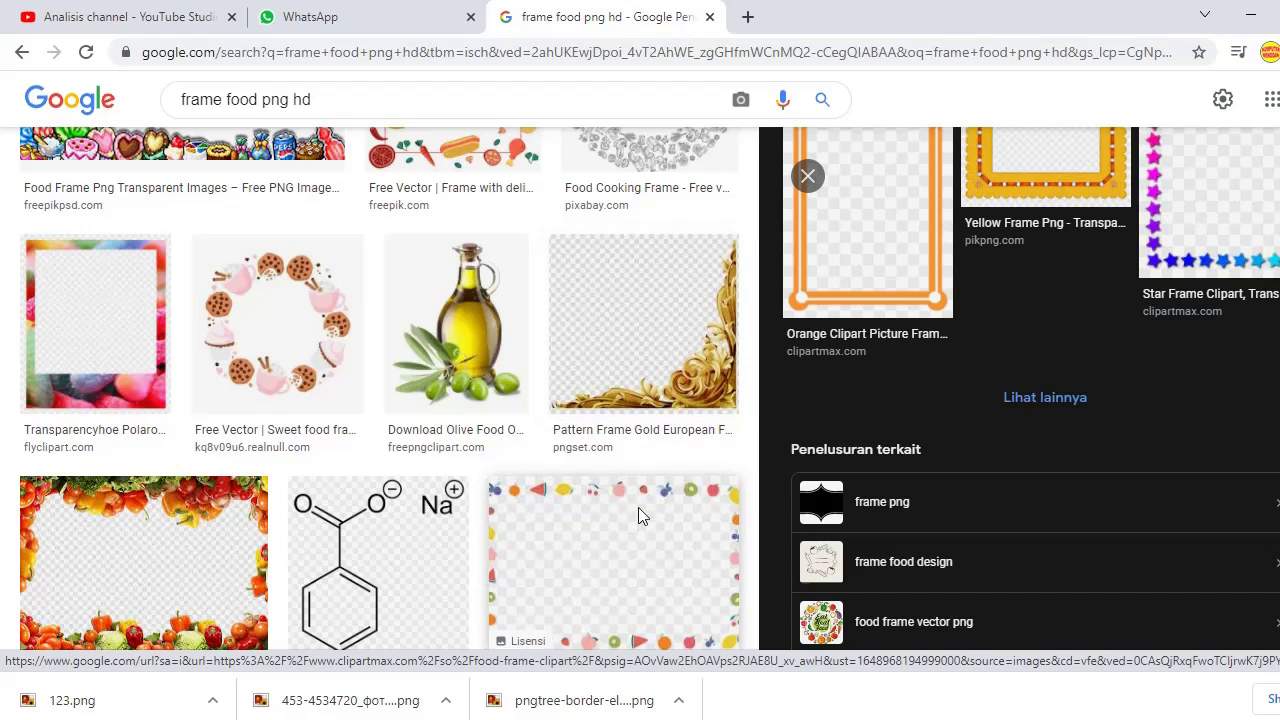
{"action": "scroll", "coordinate": [638, 507], "scroll_direction": "down", "scroll_amount": 1}
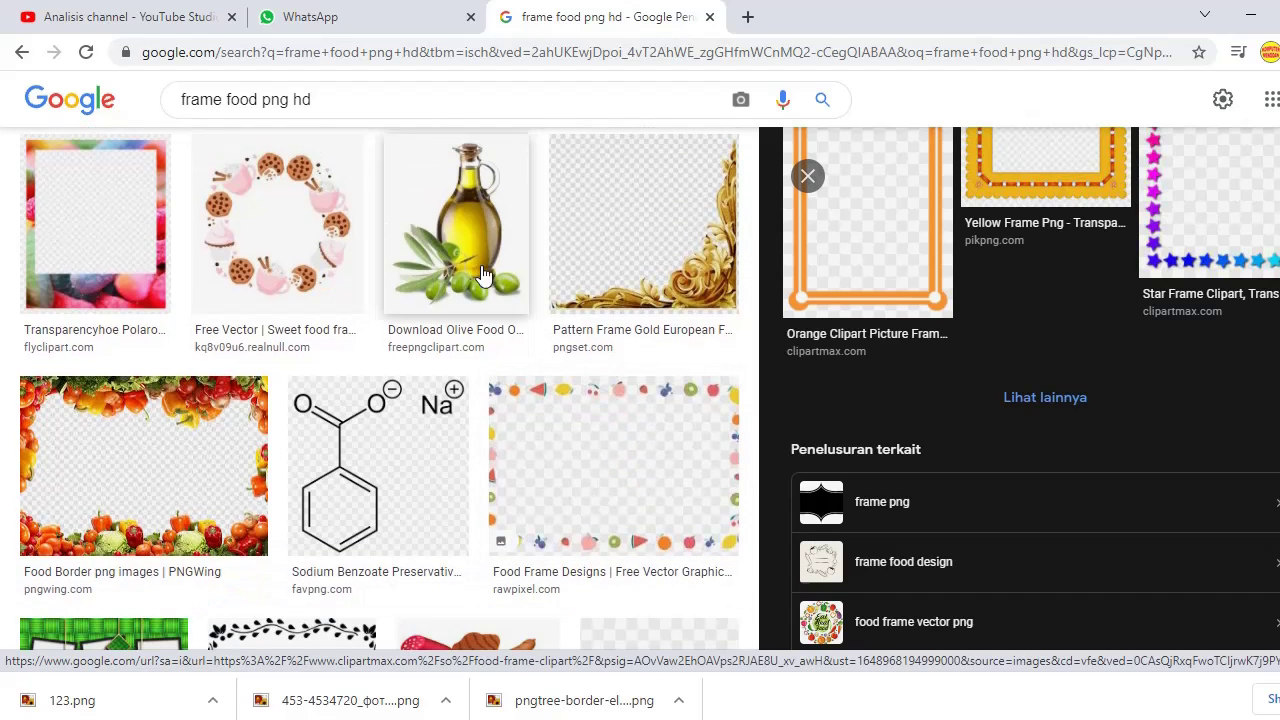
{"action": "scroll", "coordinate": [336, 374], "scroll_direction": "up", "scroll_amount": 3}
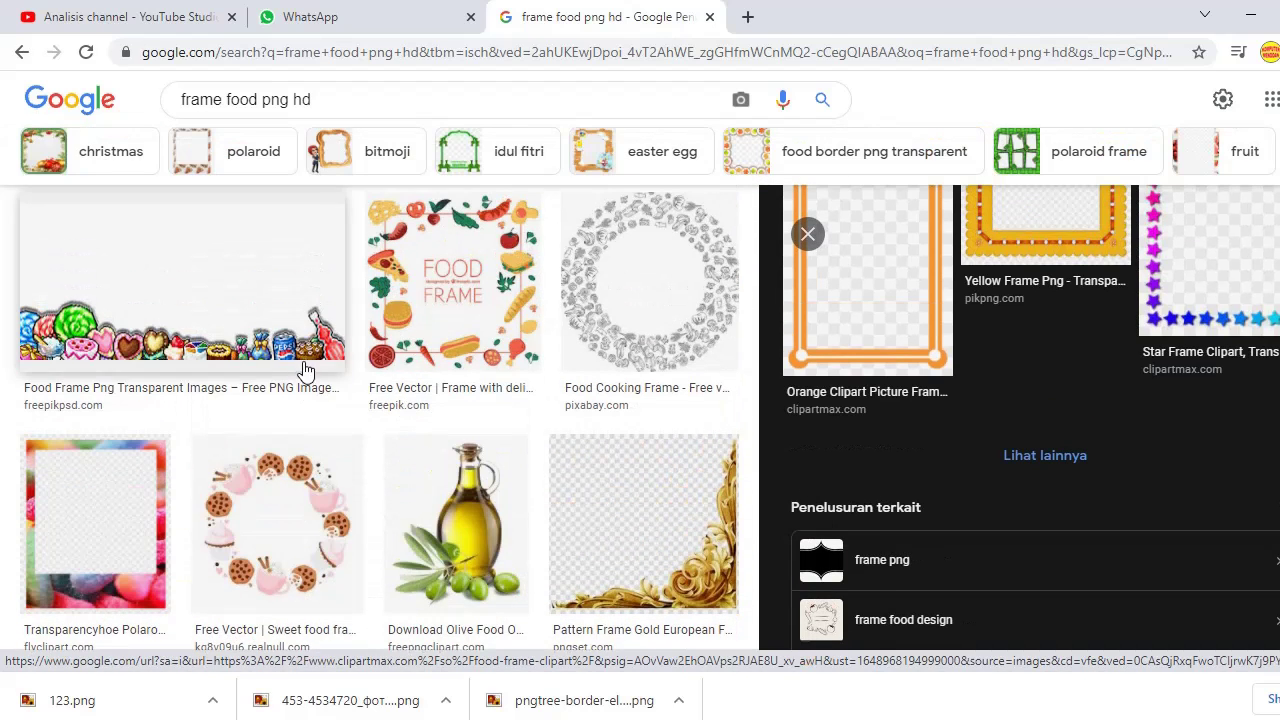
{"action": "scroll", "coordinate": [432, 376], "scroll_direction": "up", "scroll_amount": 3}
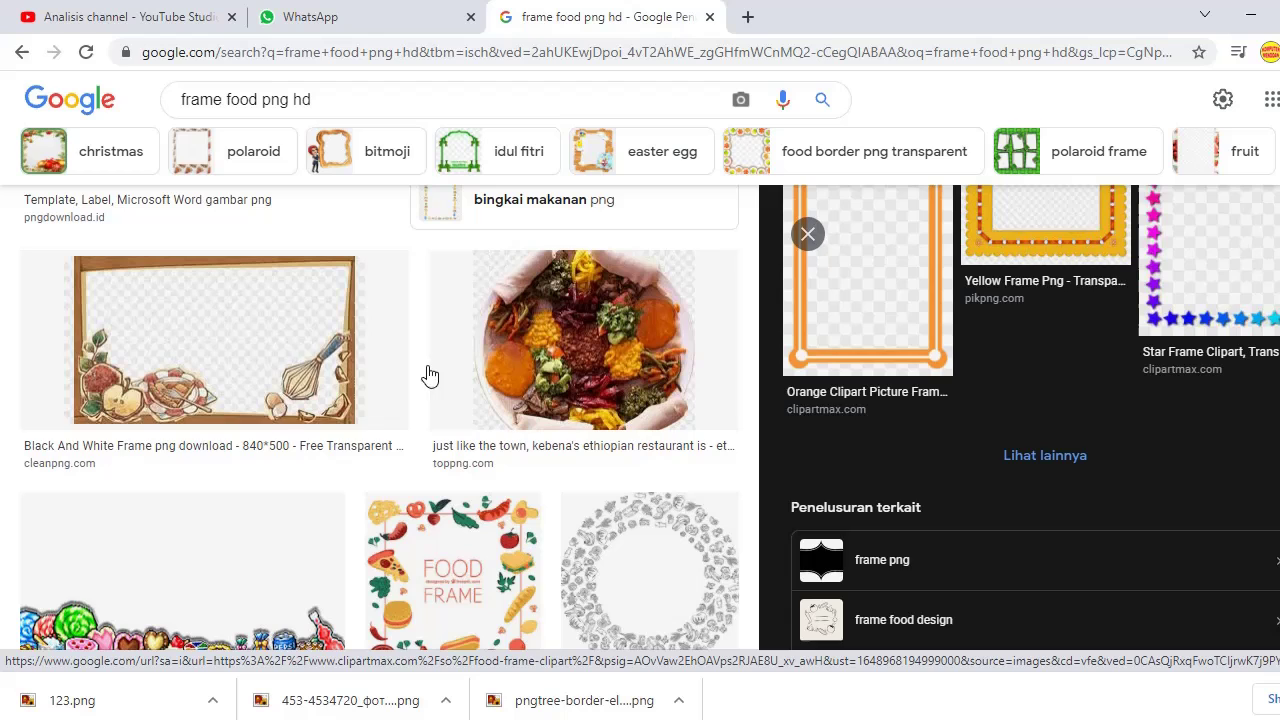
{"action": "left_click", "coordinate": [265, 322]}
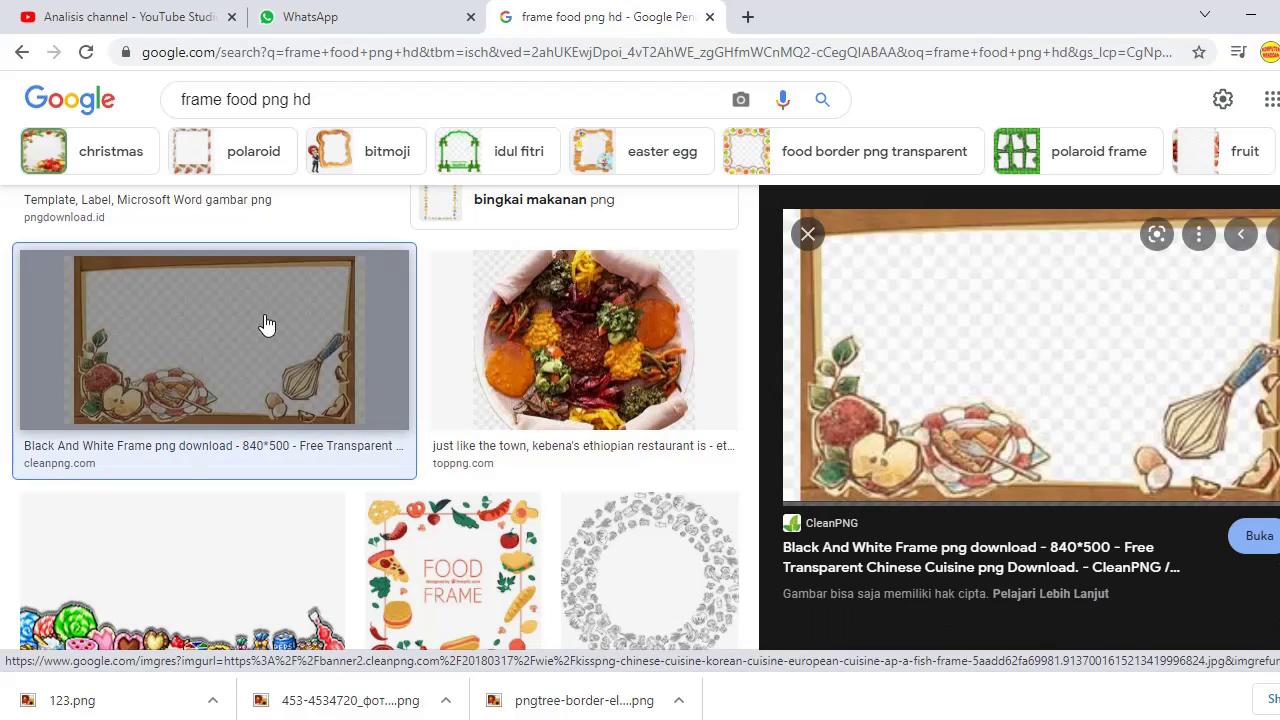
{"action": "right_click", "coordinate": [880, 313]}
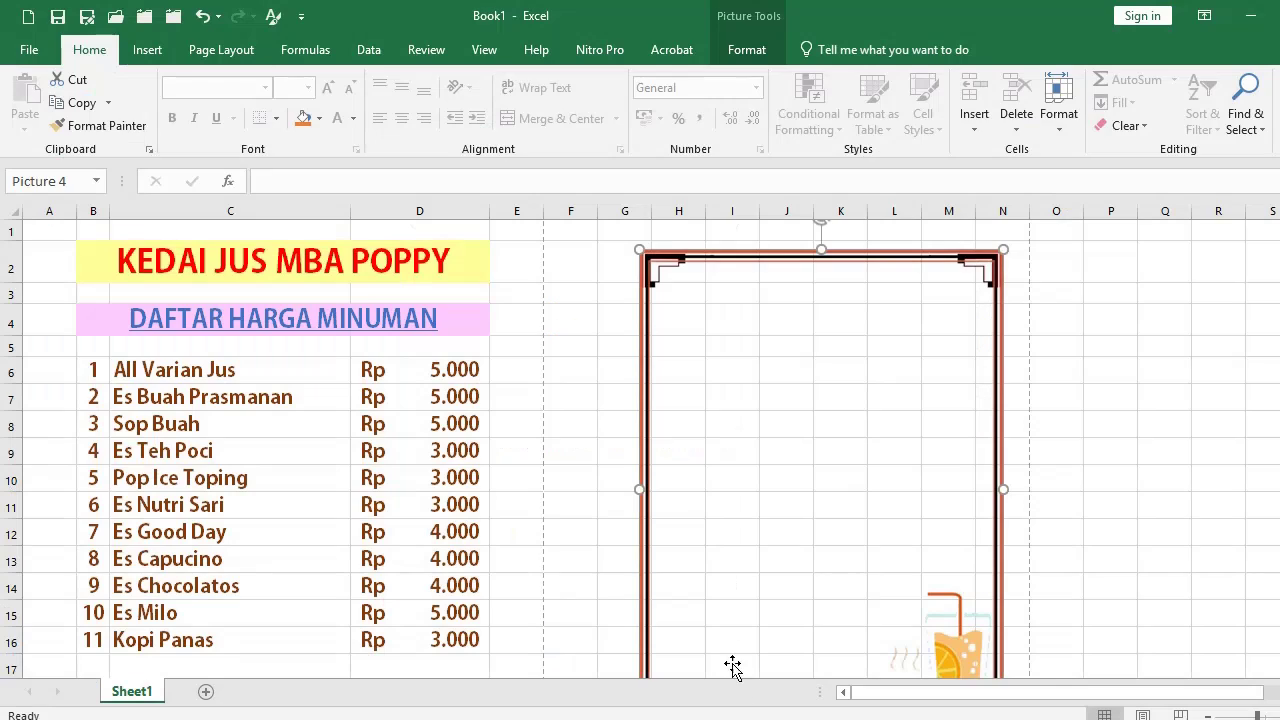
Step: Place the frame picture over the price list, enlarge it to enclose every row, and preview the print
{"action": "mouse_move", "coordinate": [646, 363]}
{"action": "left_mouse_down"}
{"action": "mouse_move", "coordinate": [55, 297]}
{"action": "mouse_move", "coordinate": [32, 312]}
{"action": "left_mouse_up"}
{"action": "scroll", "coordinate": [251, 380], "scroll_direction": "down", "scroll_amount": 3}
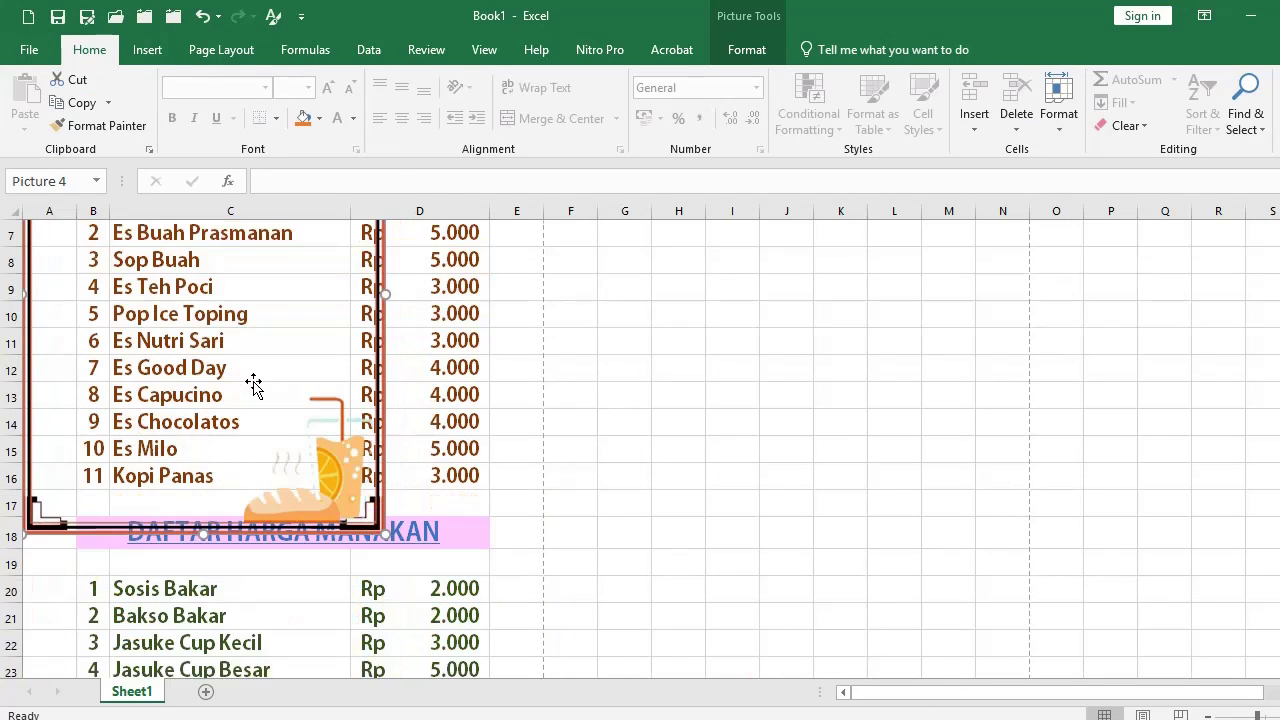
{"action": "left_click_drag", "start_coordinate": [384, 450], "coordinate": [508, 658]}
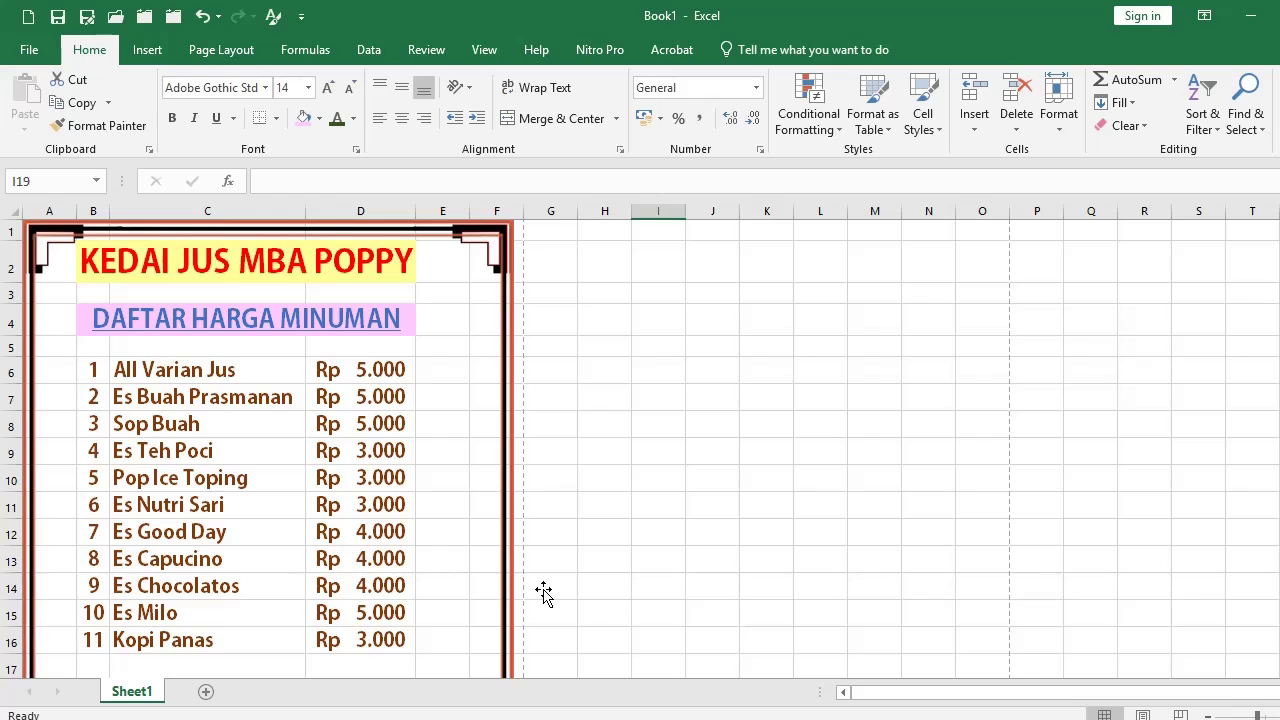
{"action": "key", "text": "ctrl+p"}
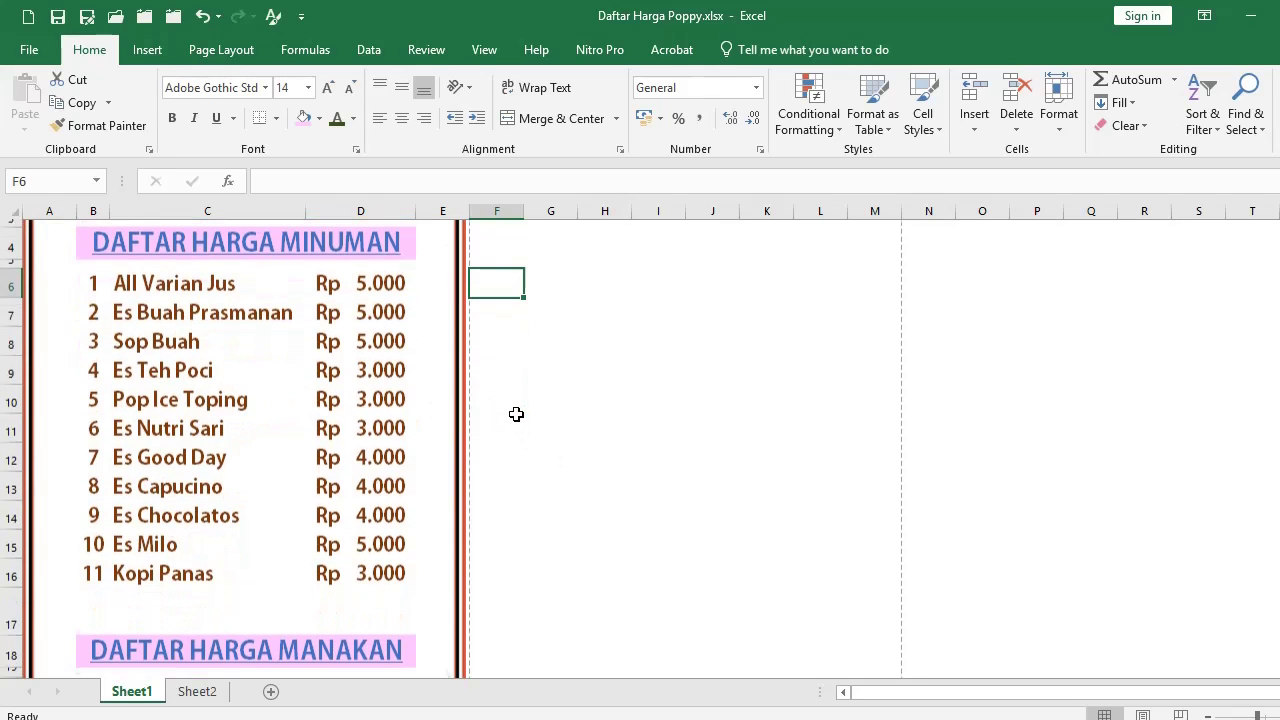
Step: Check the row height of F6:F16 and leave it unchanged
{"action": "scroll", "coordinate": [514, 418], "scroll_direction": "down", "scroll_amount": 1}
{"action": "left_click_drag", "start_coordinate": [491, 277], "coordinate": [491, 557]}
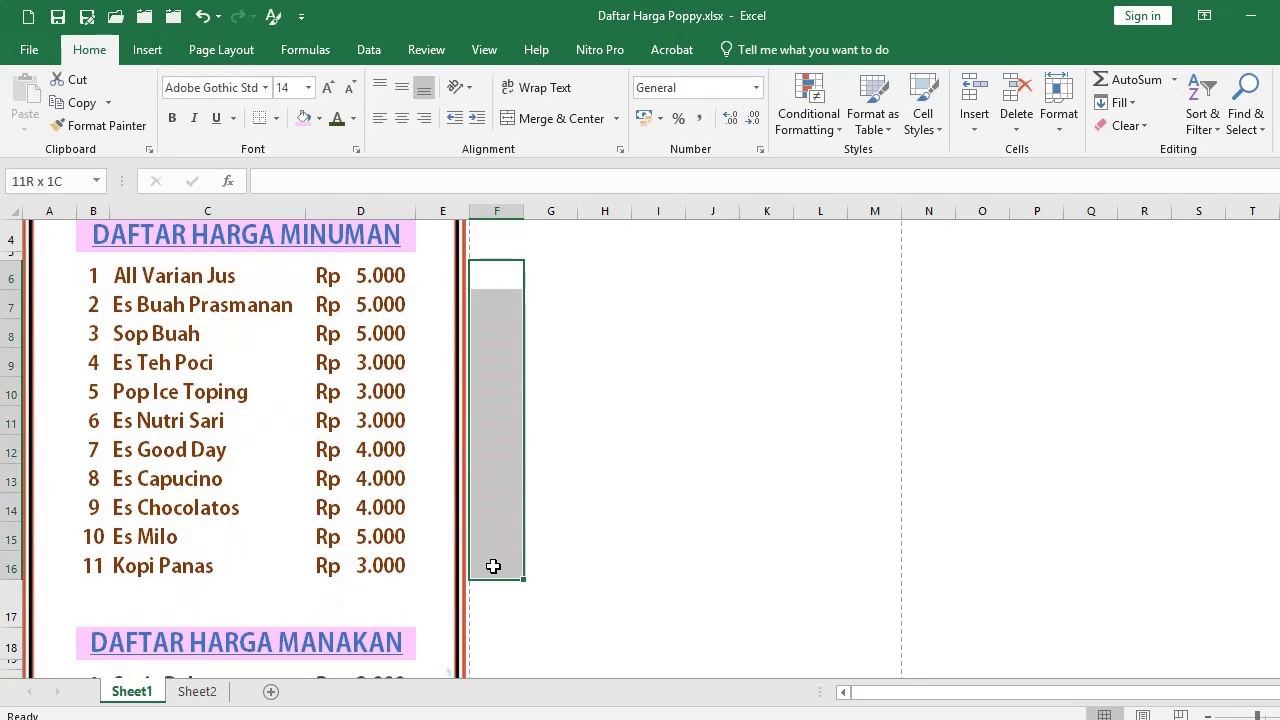
{"action": "key", "text": "alt+o"}
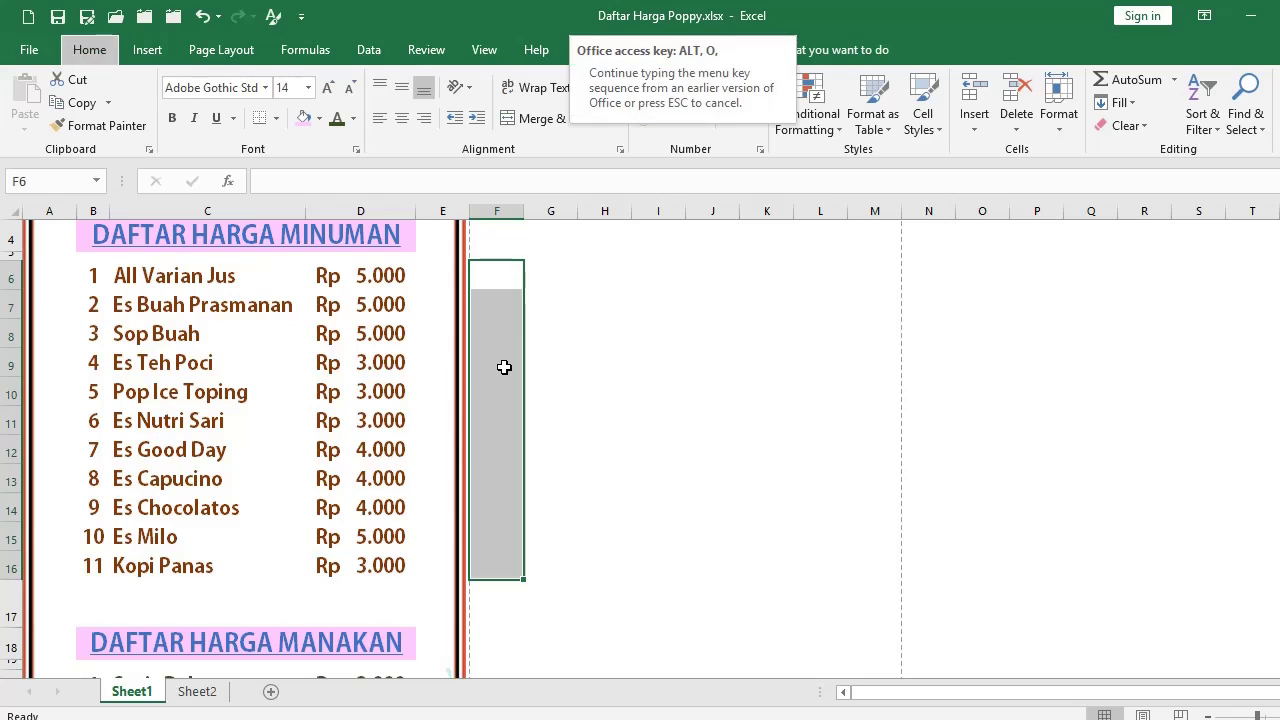
{"action": "key", "text": "e"}
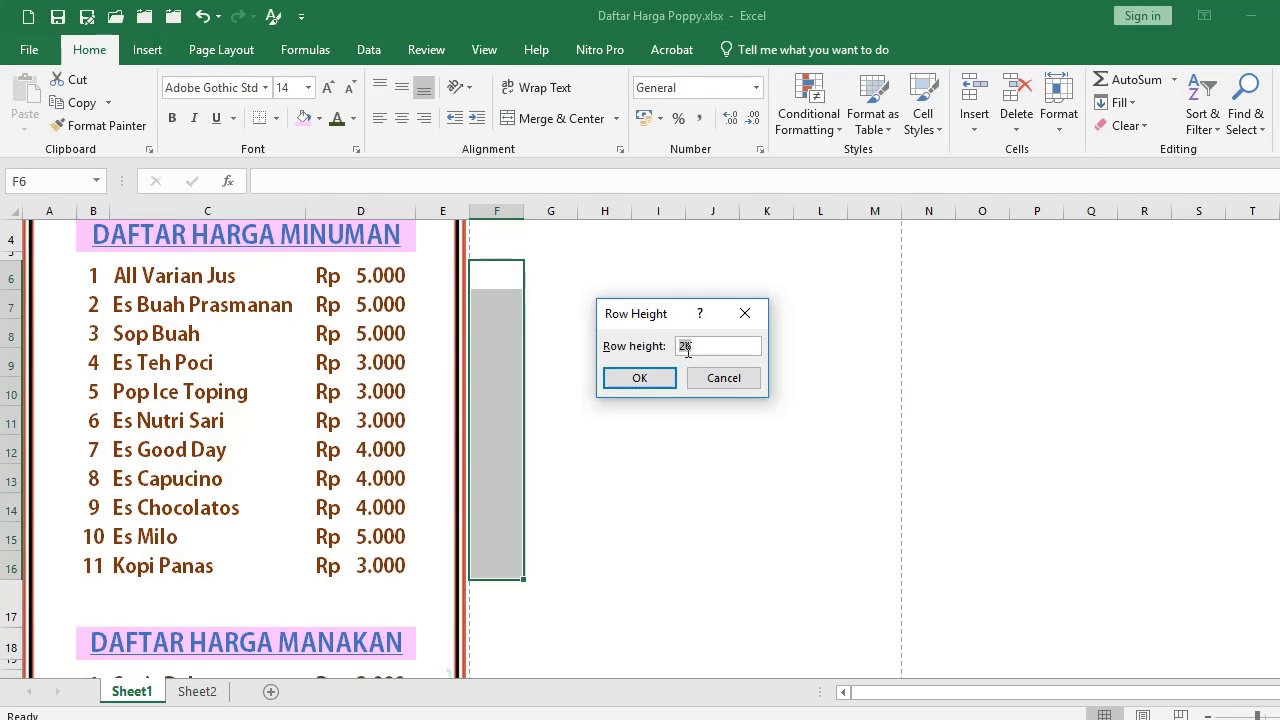
{"action": "left_click", "coordinate": [726, 386]}
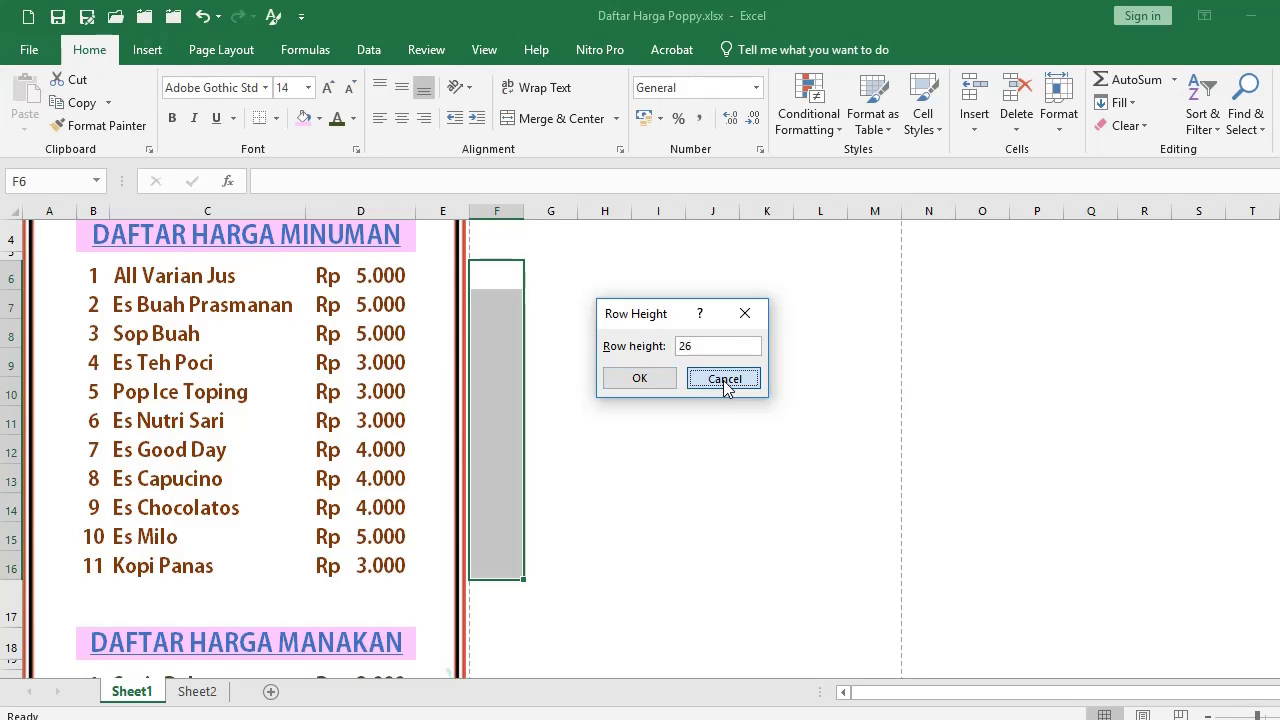
Step: Narrow column C slightly to 31,86 and open the print preview
{"action": "scroll", "coordinate": [604, 430], "scroll_direction": "down", "scroll_amount": 3}
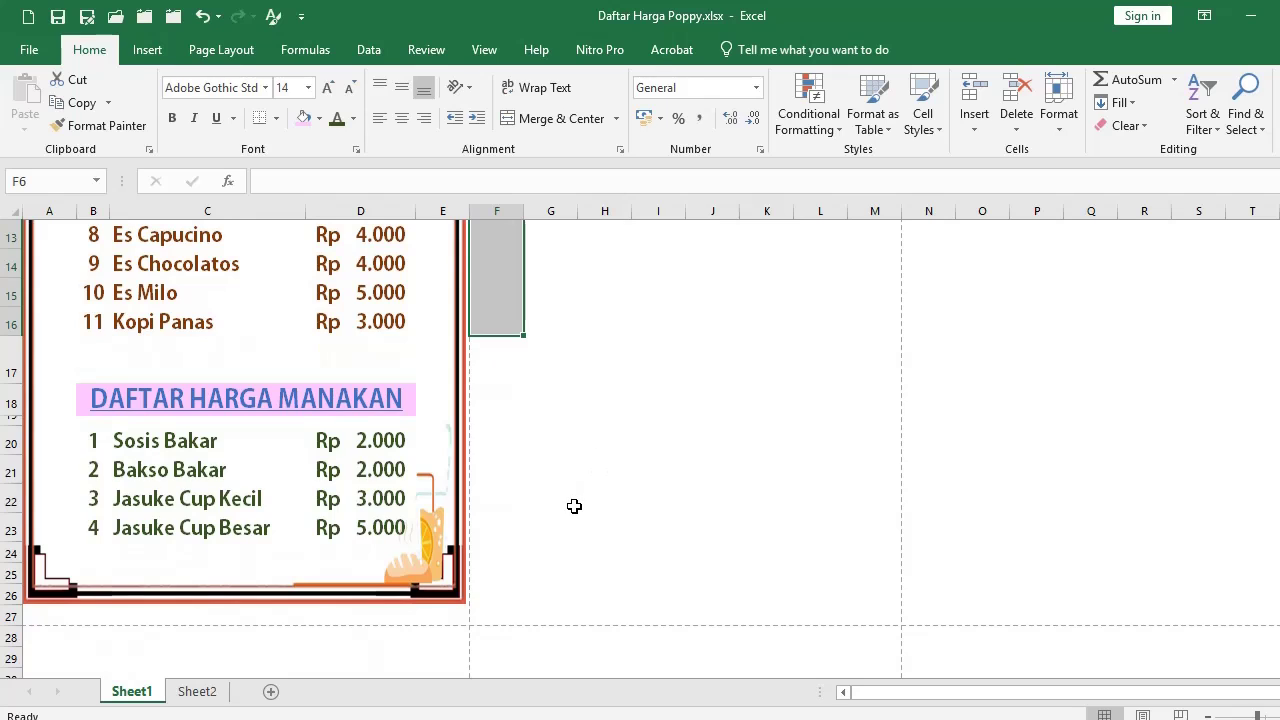
{"action": "scroll", "coordinate": [574, 509], "scroll_direction": "up", "scroll_amount": 2}
{"action": "scroll", "coordinate": [574, 513], "scroll_direction": "down", "scroll_amount": 1}
{"action": "scroll", "coordinate": [571, 514], "scroll_direction": "up", "scroll_amount": 3}
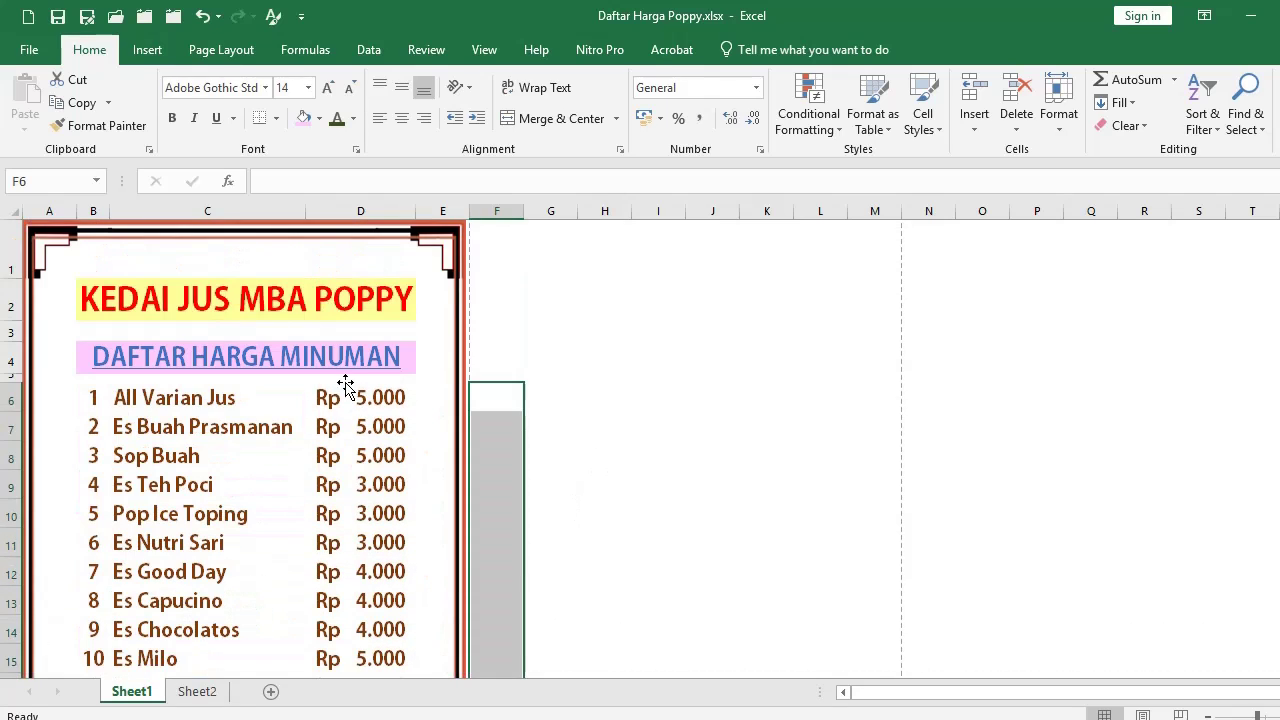
{"action": "left_click_drag", "start_coordinate": [309, 210], "coordinate": [305, 213]}
{"action": "left_click", "coordinate": [574, 362]}
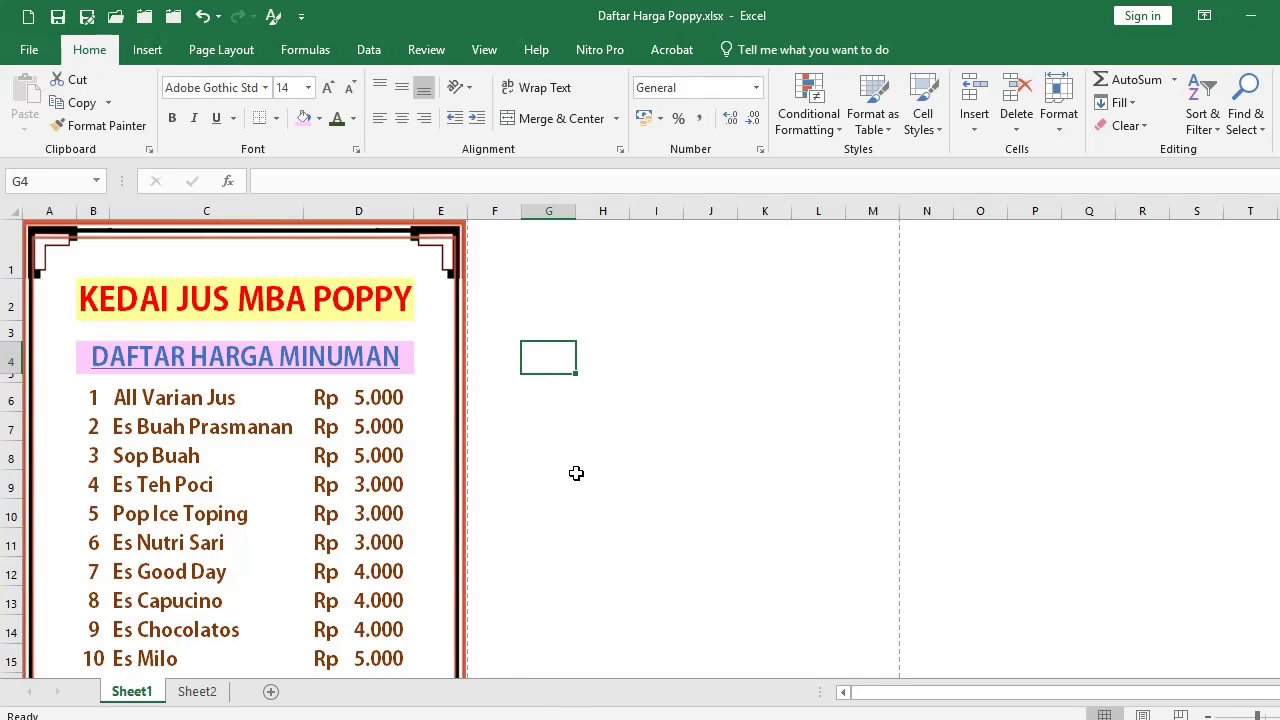
{"action": "key", "text": "ctrl+p"}
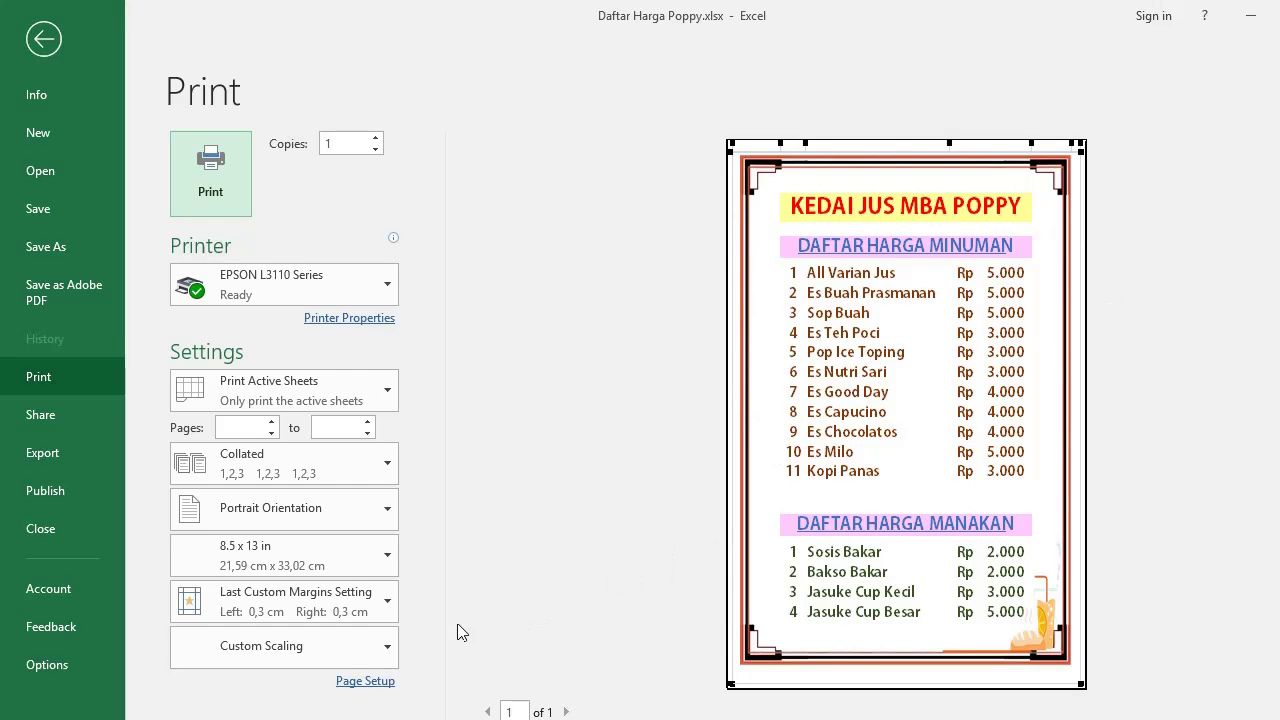
Step: Scale the printed page to 135% of normal size in Page Setup
{"action": "left_click", "coordinate": [360, 683]}
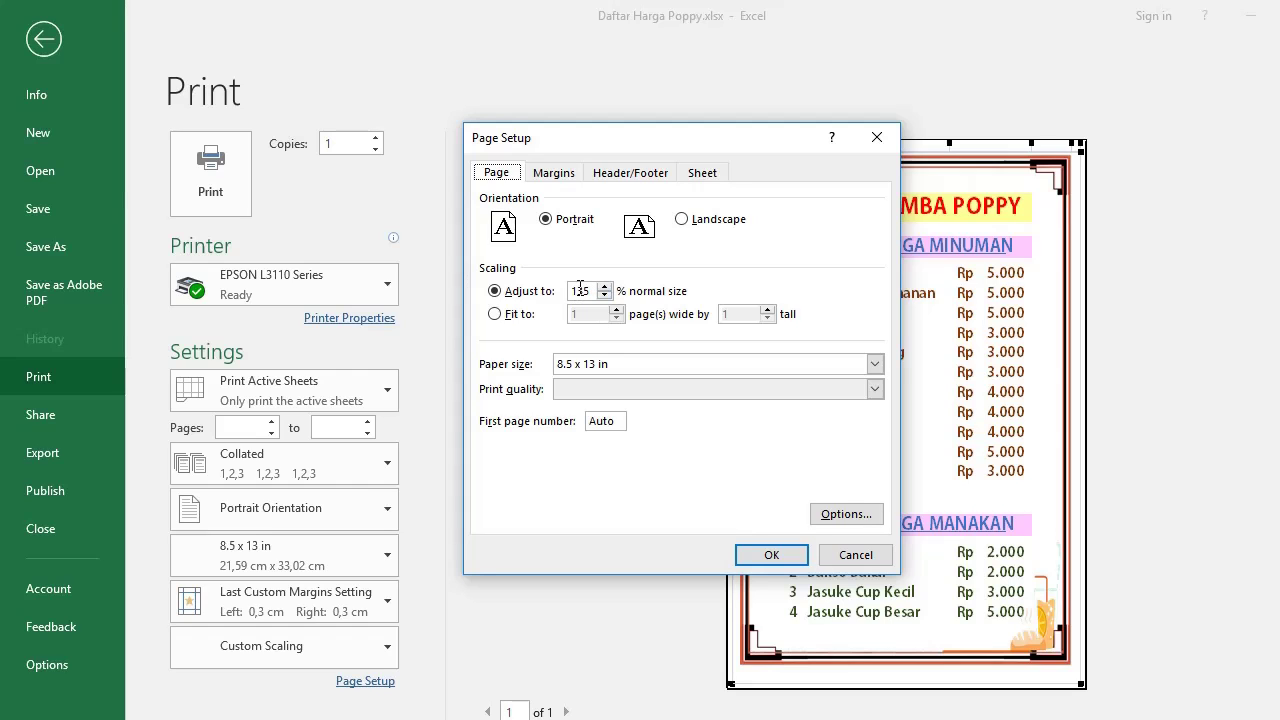
{"action": "left_click", "coordinate": [800, 557]}
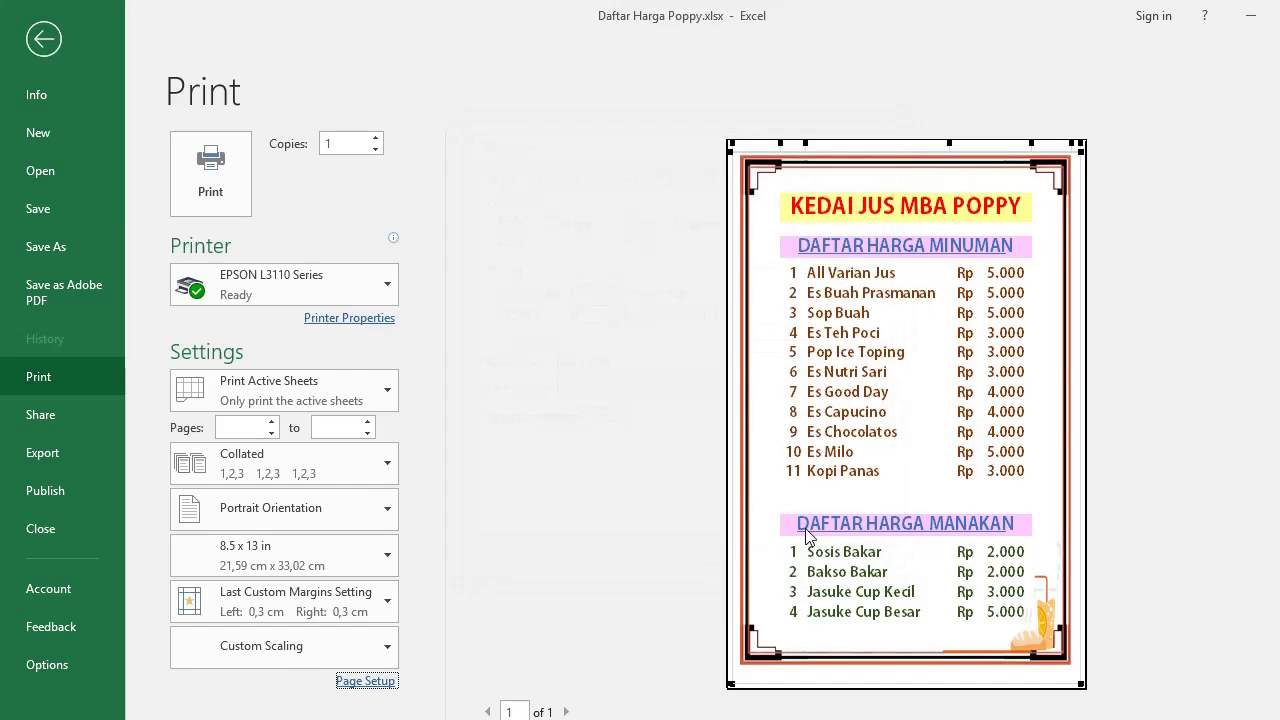